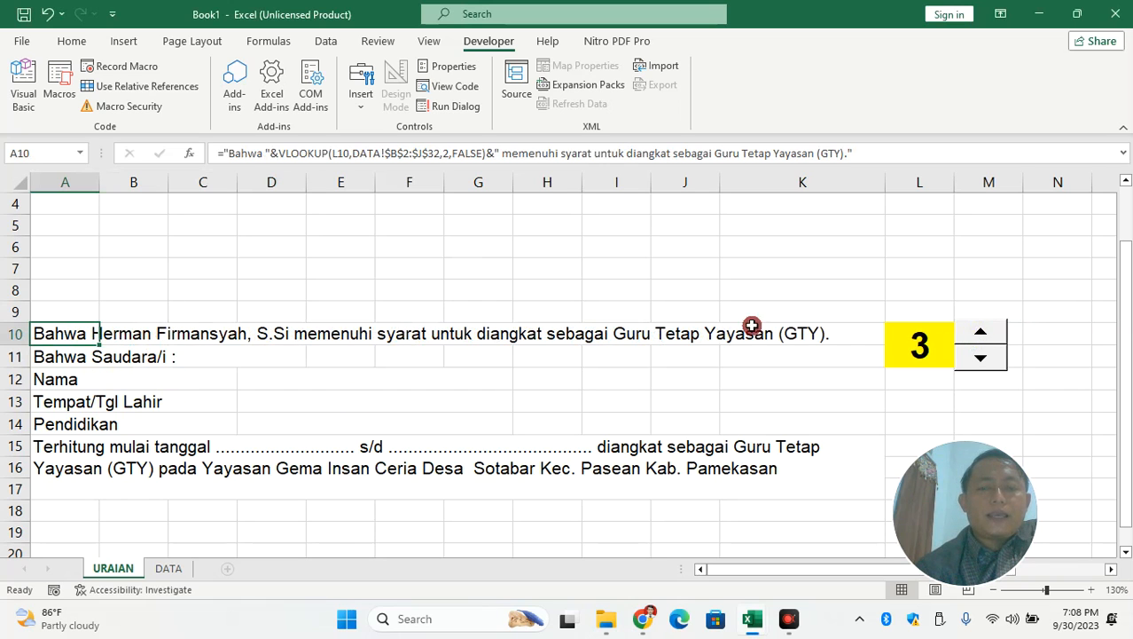
Clear the number from merged cell L10 on the URAIAN sheet and remove its yellow fill
click(979, 358)
click(921, 340)
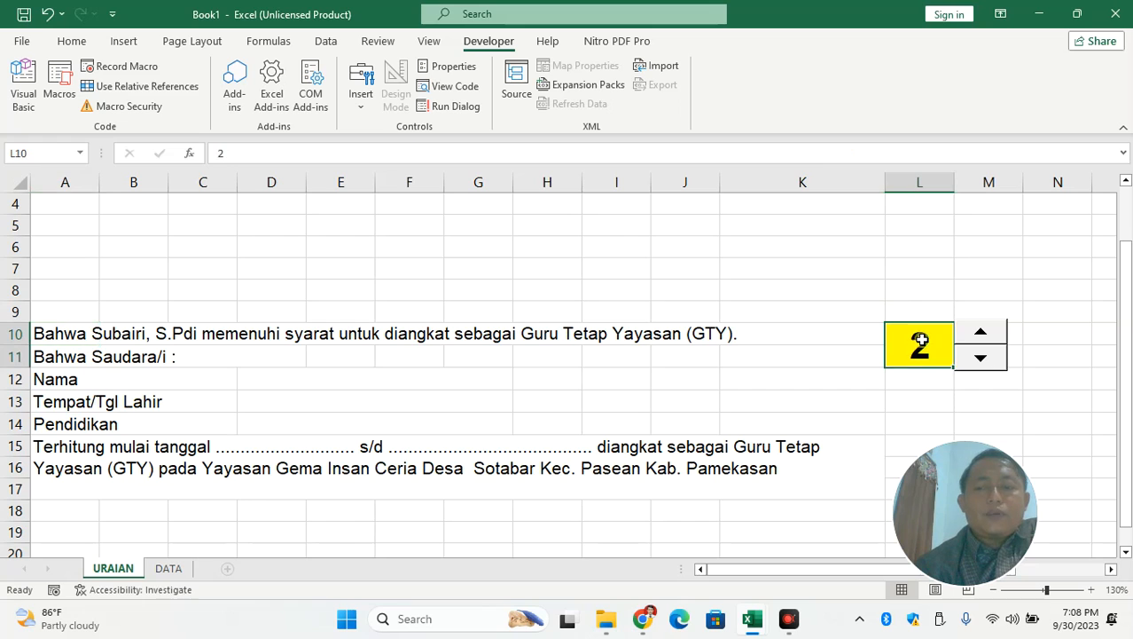
key(Delete)
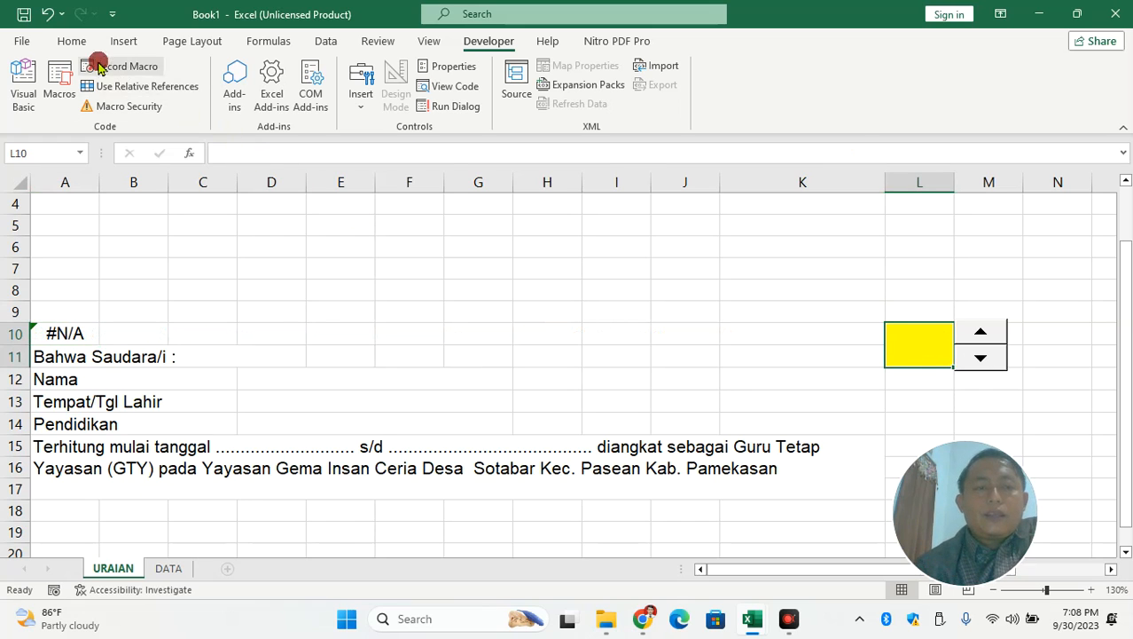
click(82, 41)
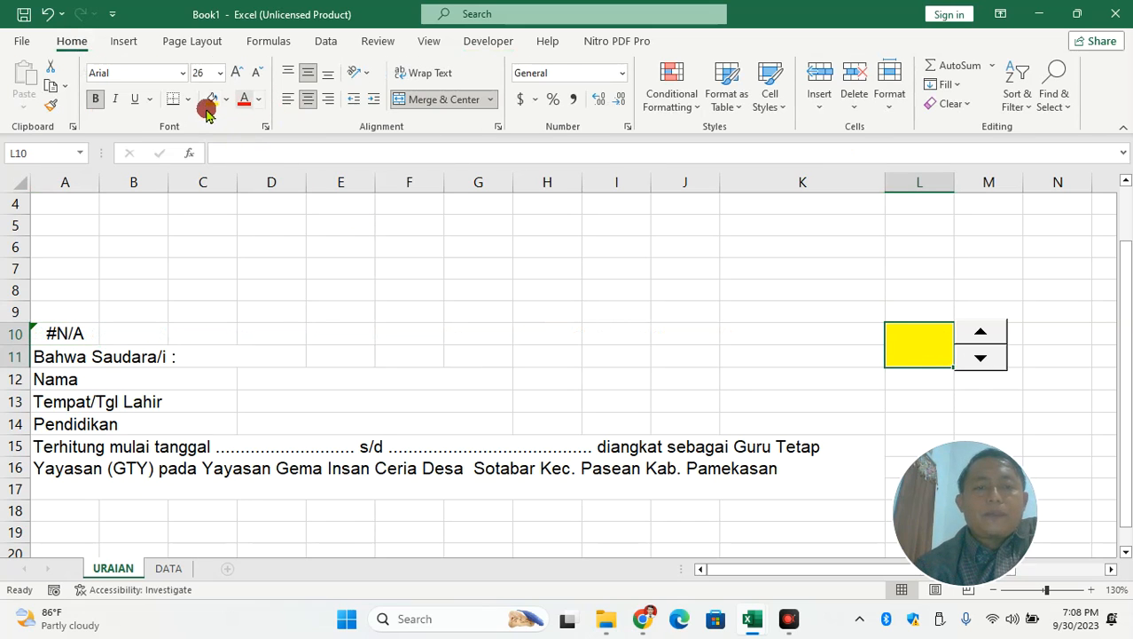
click(226, 100)
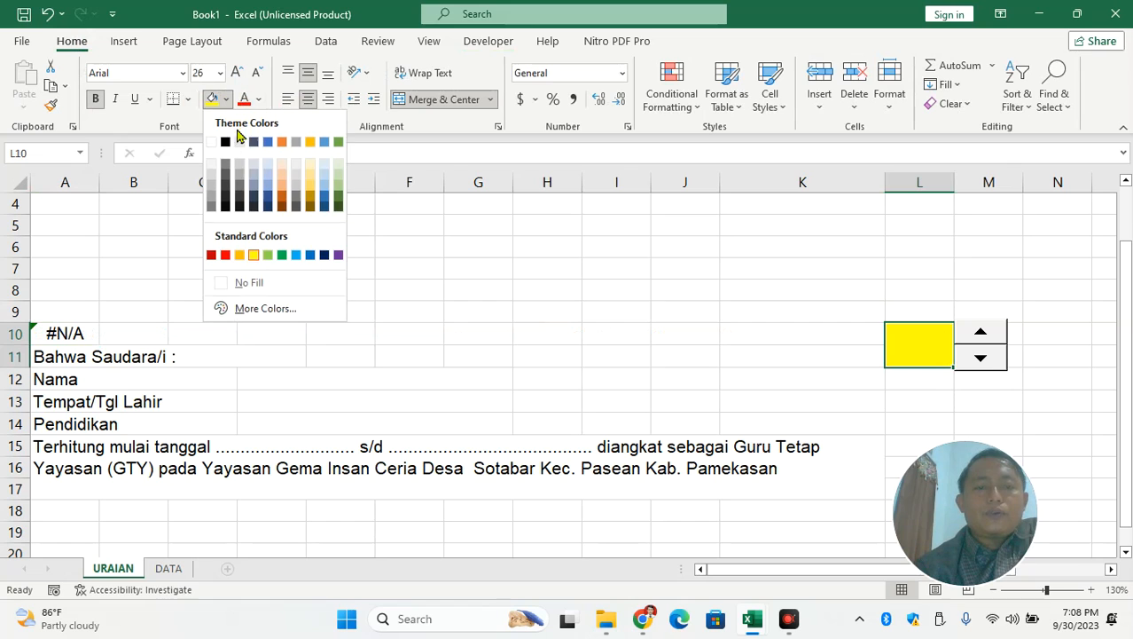
click(259, 282)
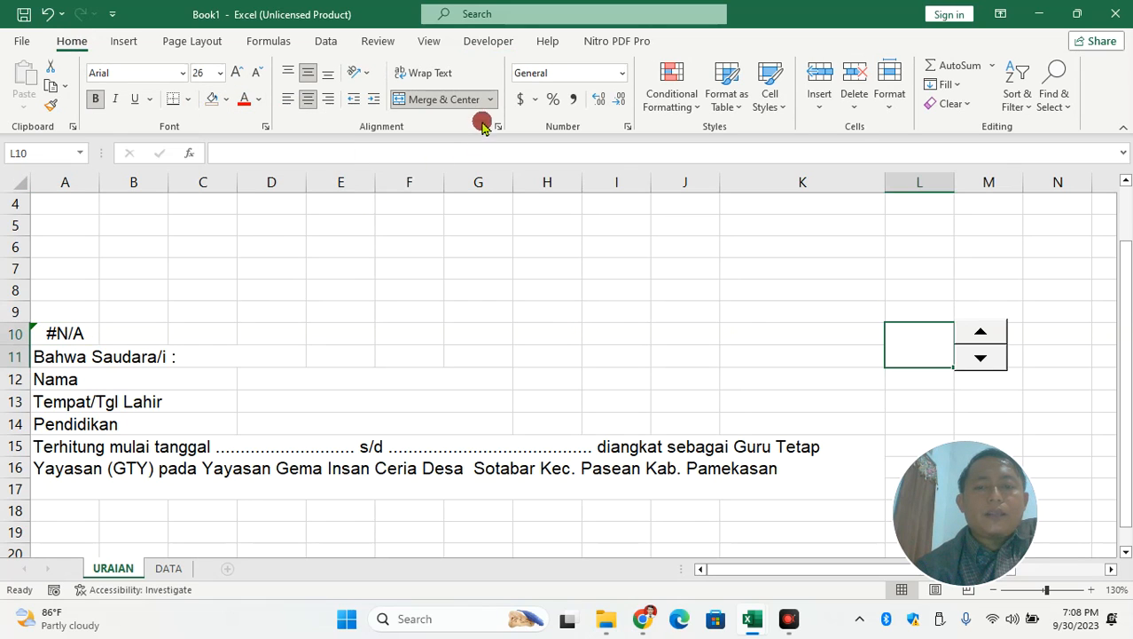
Delete the spin button beside cell L10
click(916, 332)
click(922, 354)
right_click(974, 351)
key(Escape)
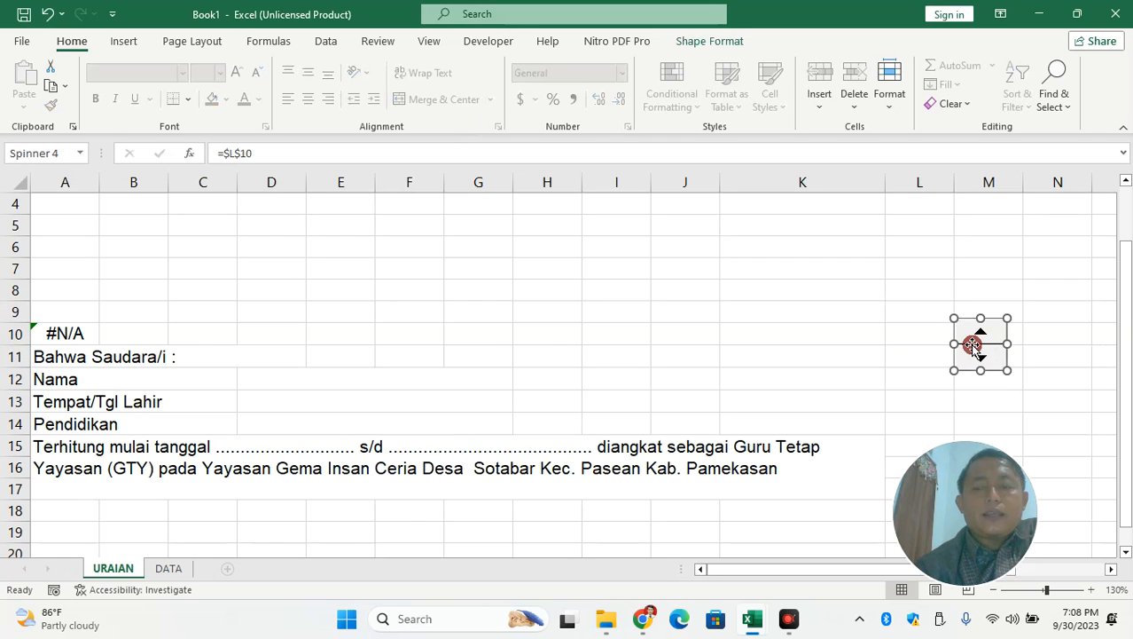
key(Escape)
Turn the A10 formula into plain text without the VLOOKUP: "Bahwa memenuhi syarat untuk diangkat sebagai Guru Tetap Yayasan (GTY)."
click(62, 334)
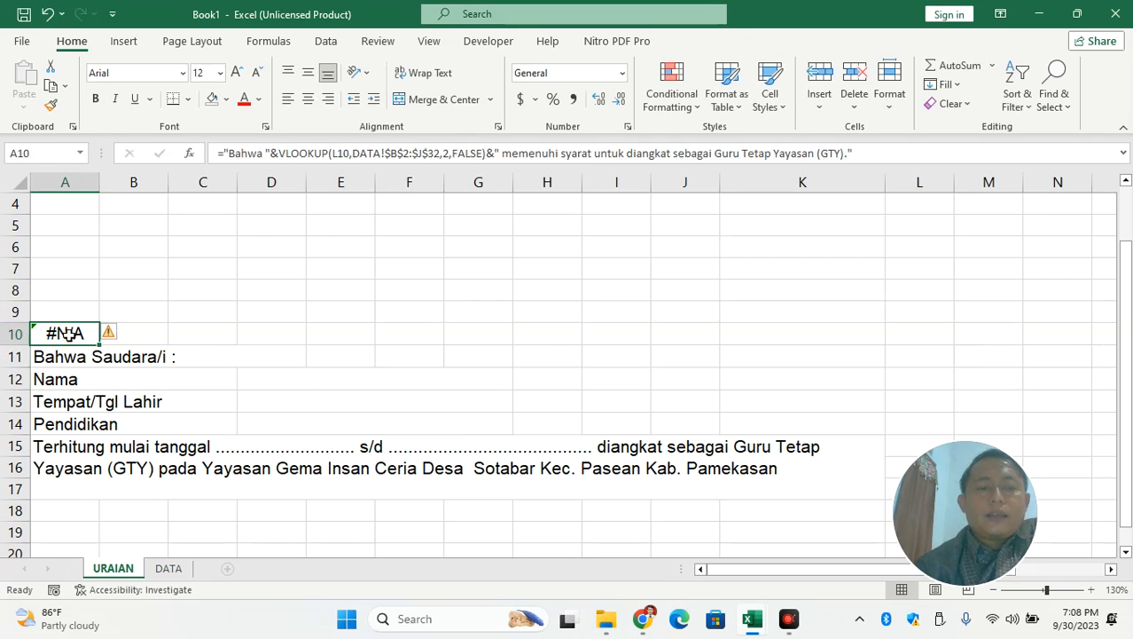
drag(267, 153, 499, 155)
key(Delete)
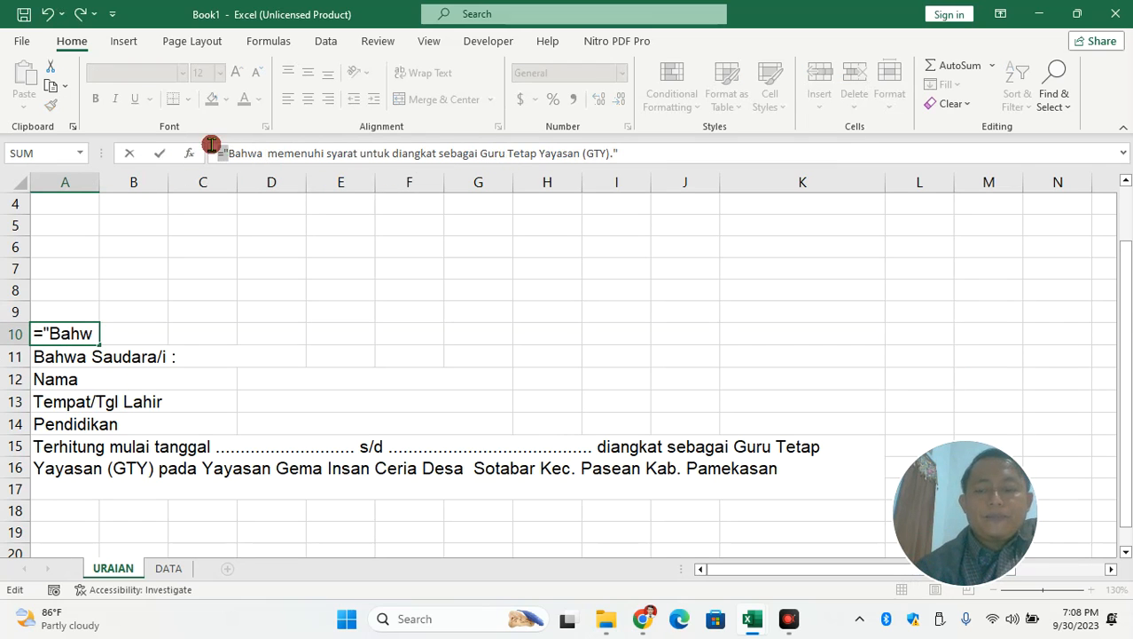
key(Delete)
click(622, 154)
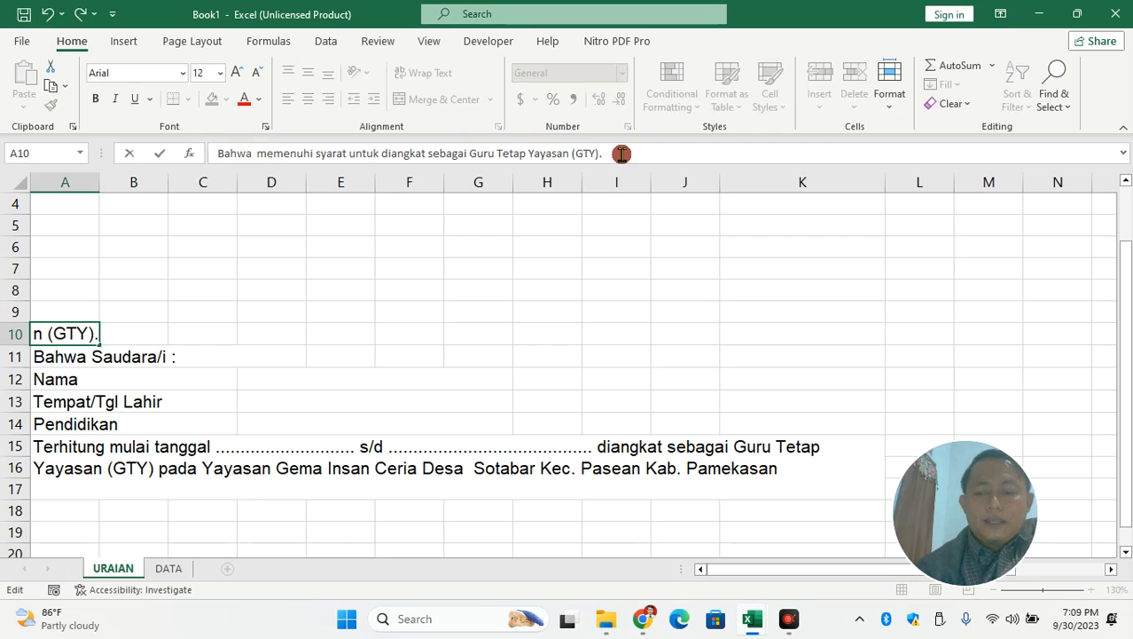
key(Return)
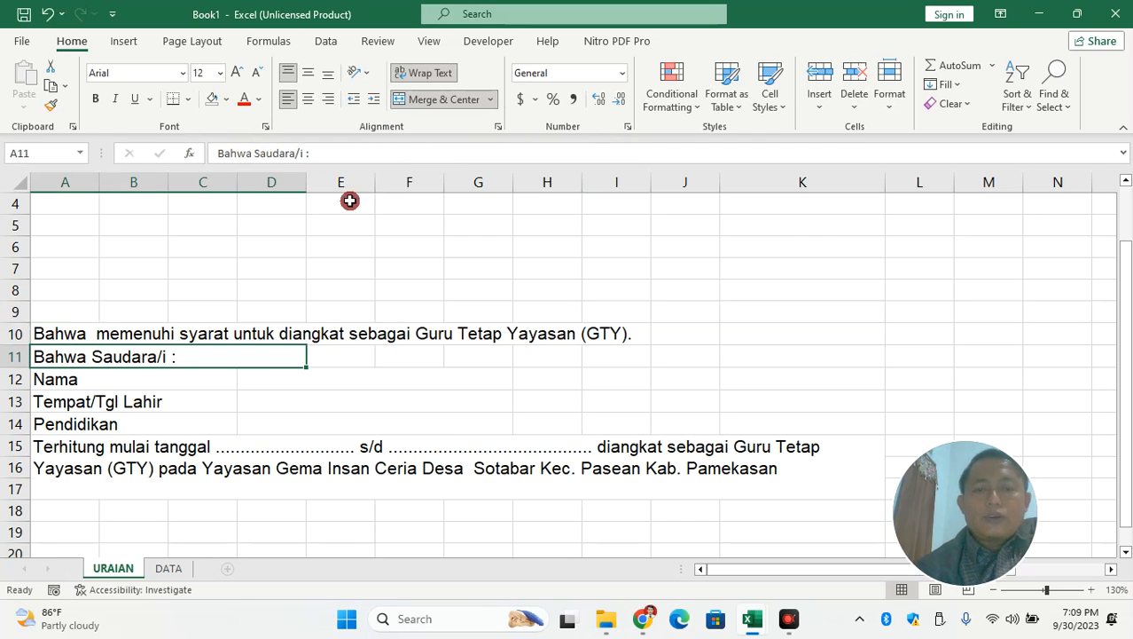
Insert a long dotted blank between "Bahwa" and "memenuhi" in the A10 sentence
click(75, 336)
click(256, 153)
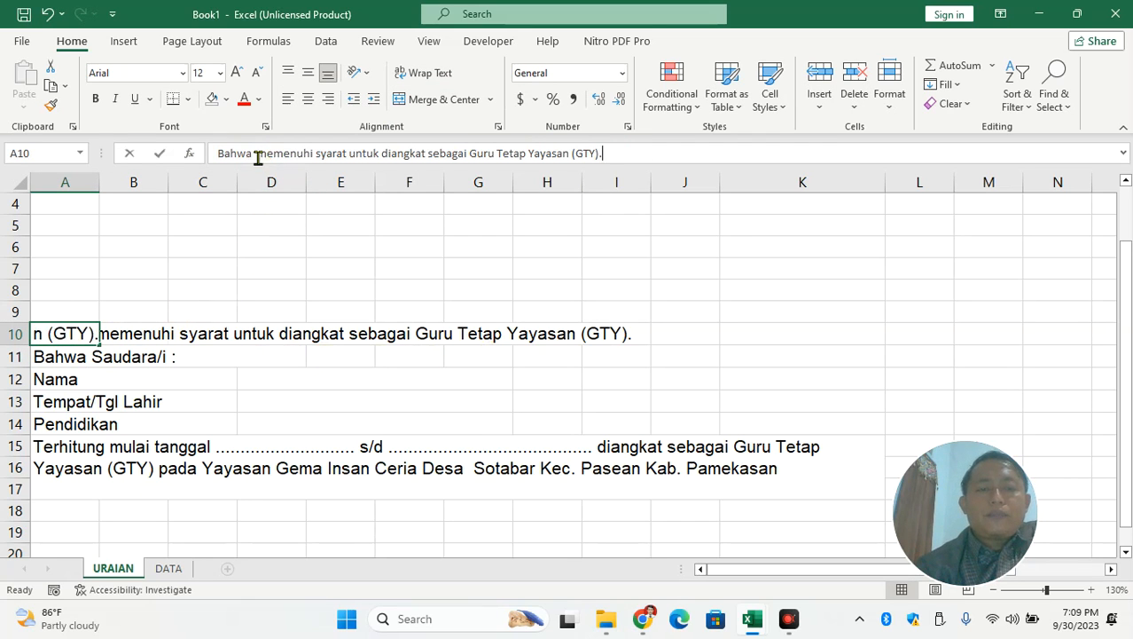
key(Delete)
text(.)
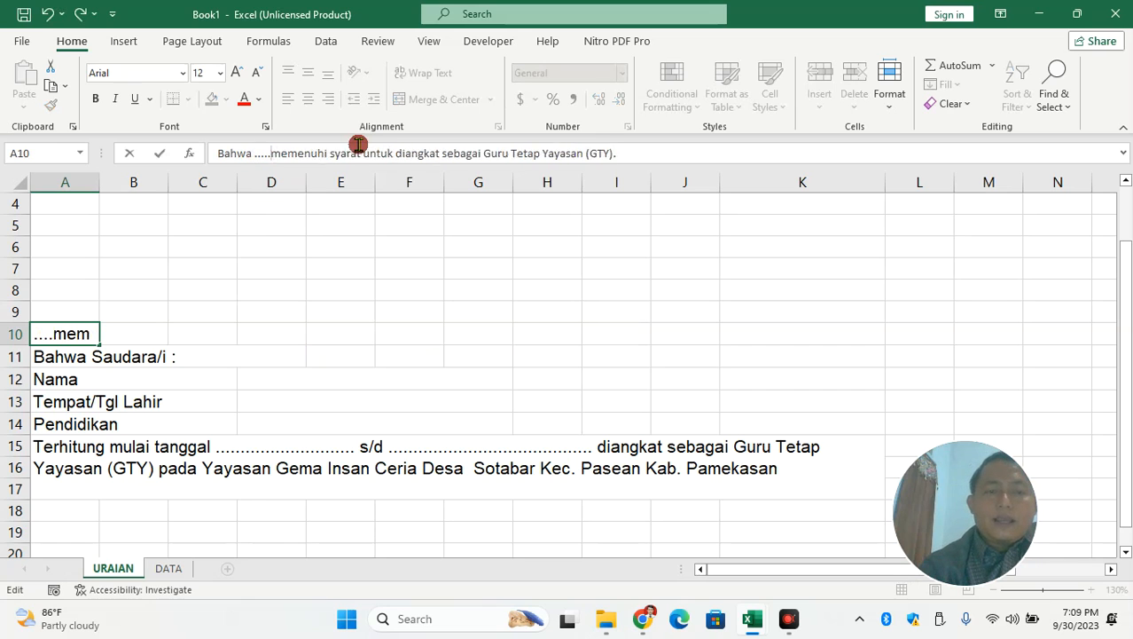
text(............................................)
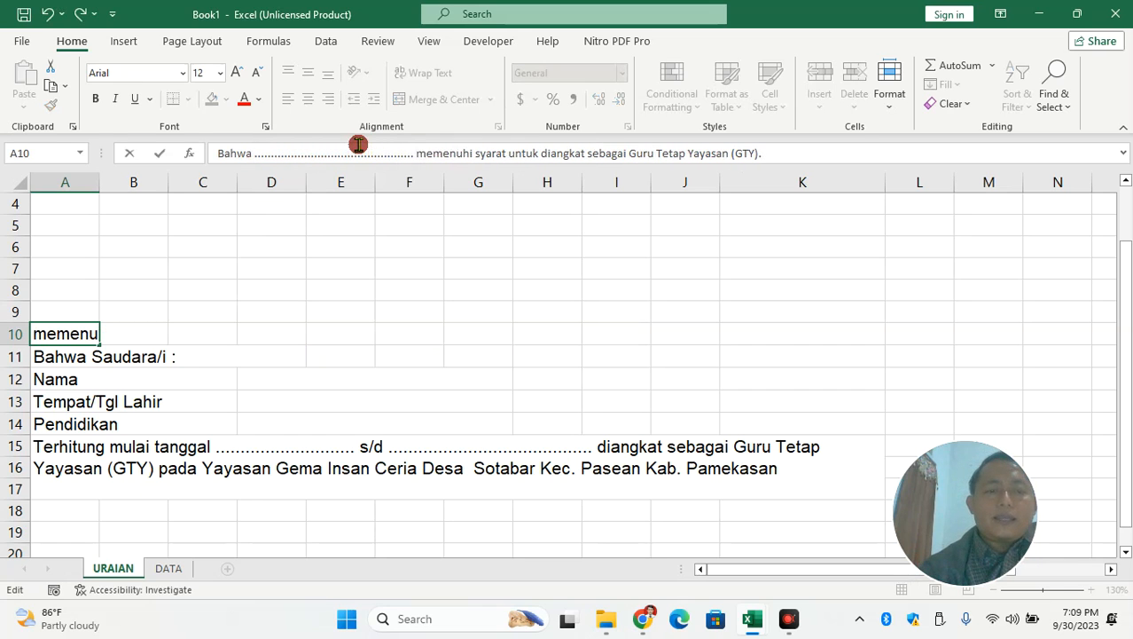
click(273, 395)
Look at the teacher table on the DATA sheet, starting from its first name in C3
click(169, 569)
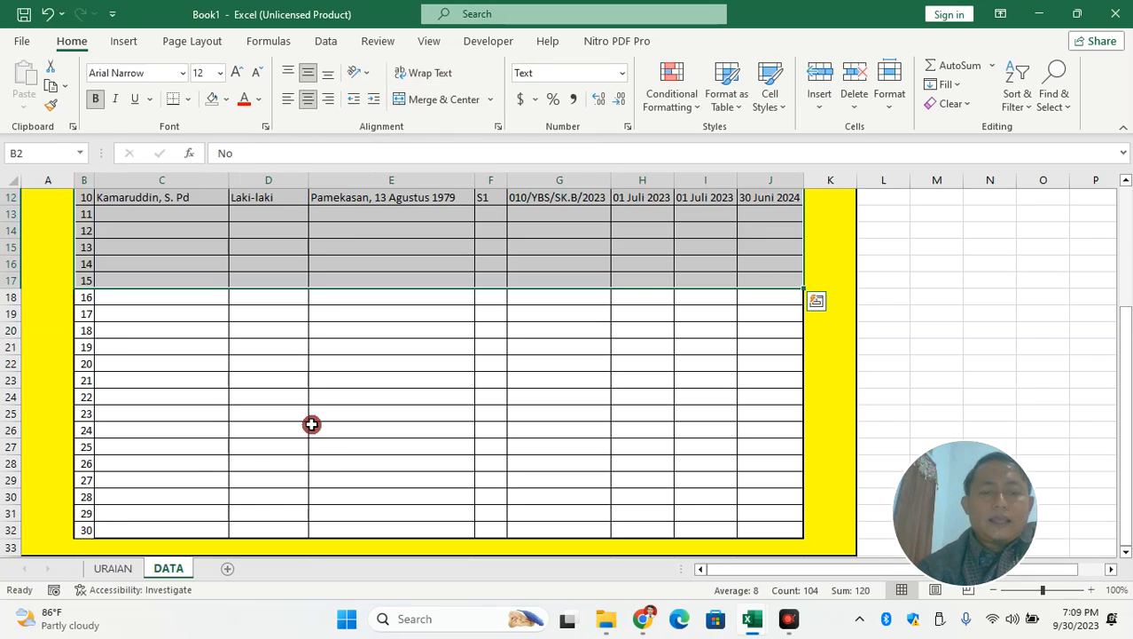
scroll(346, 296, up, 4)
click(138, 229)
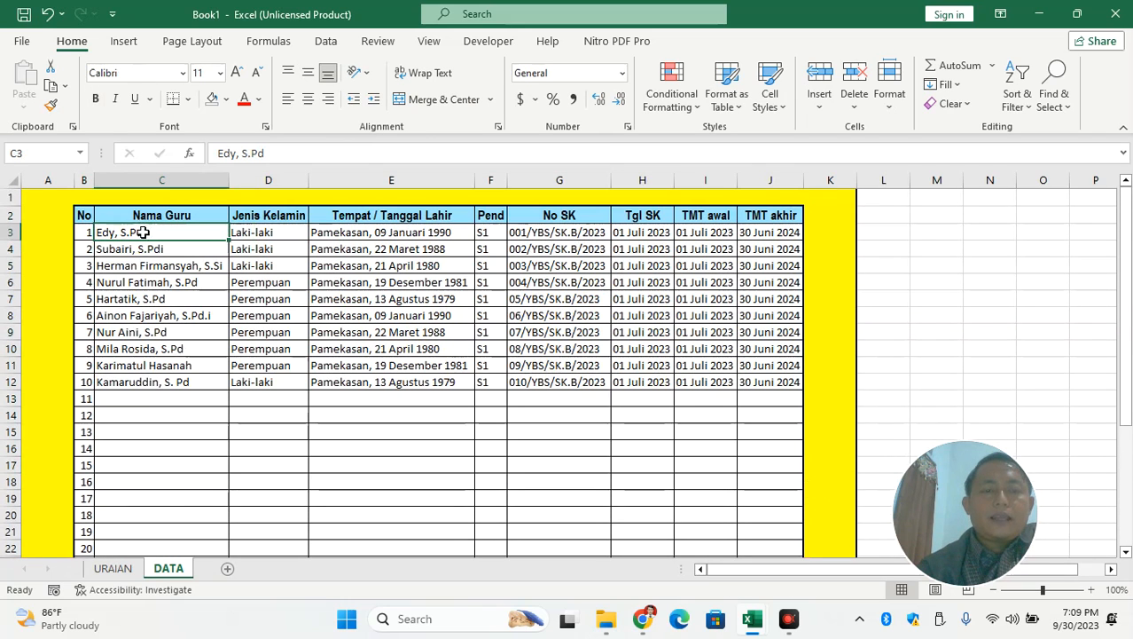
Switch to the APLIKASI SK GURU 2023 FINAL workbook and advance the SK sheet's record number to 4
mouse_move(611, 625)
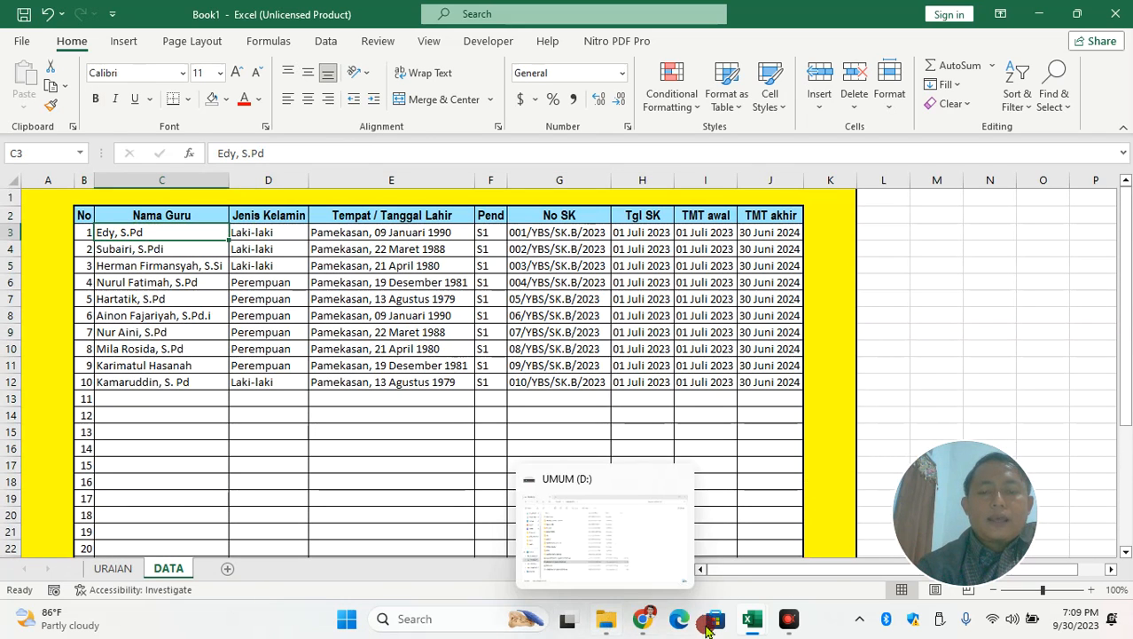
mouse_move(754, 623)
click(779, 555)
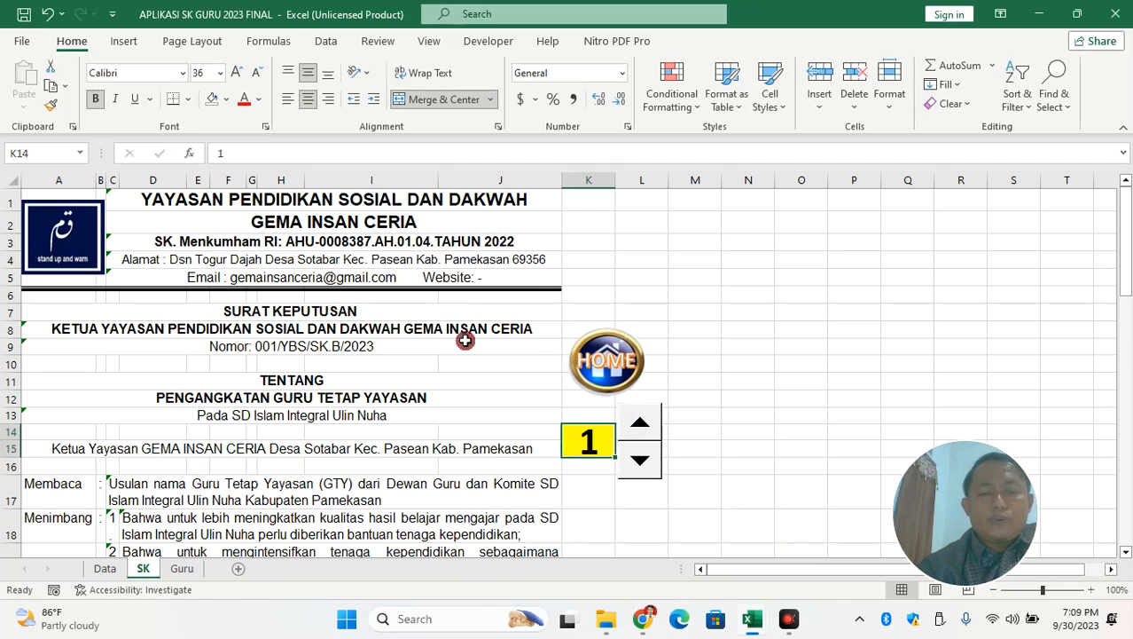
click(638, 428)
click(638, 428)
click(639, 427)
scroll(307, 479, down, 3)
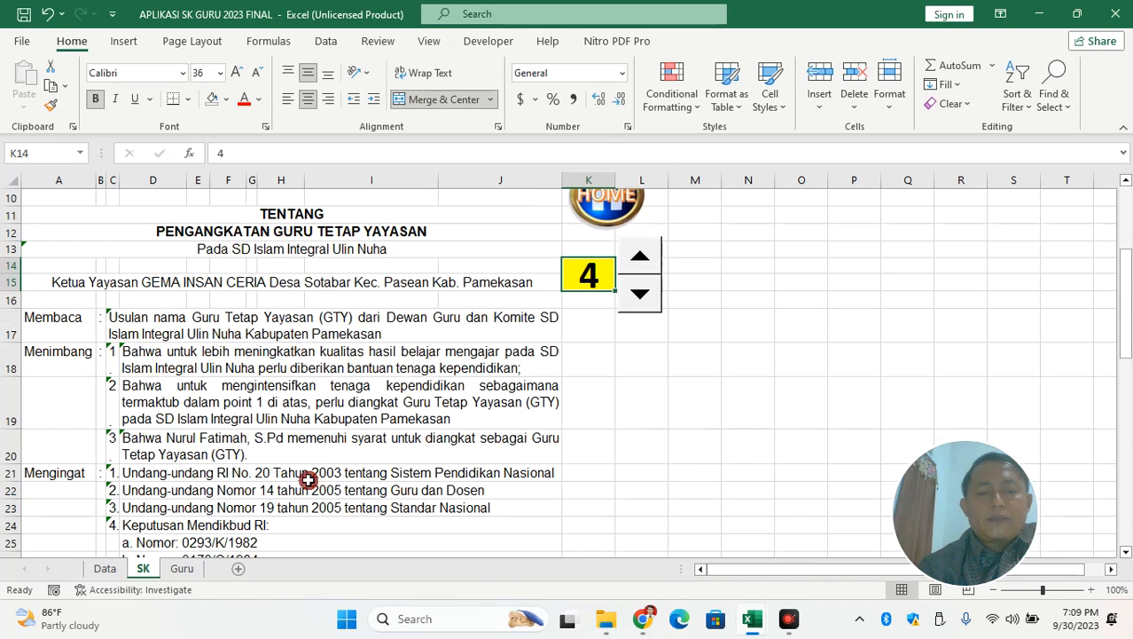
Inspect the teacher sentence formula in D20 while stepping the record number up to 6 and back to 5
click(178, 441)
click(639, 257)
click(639, 256)
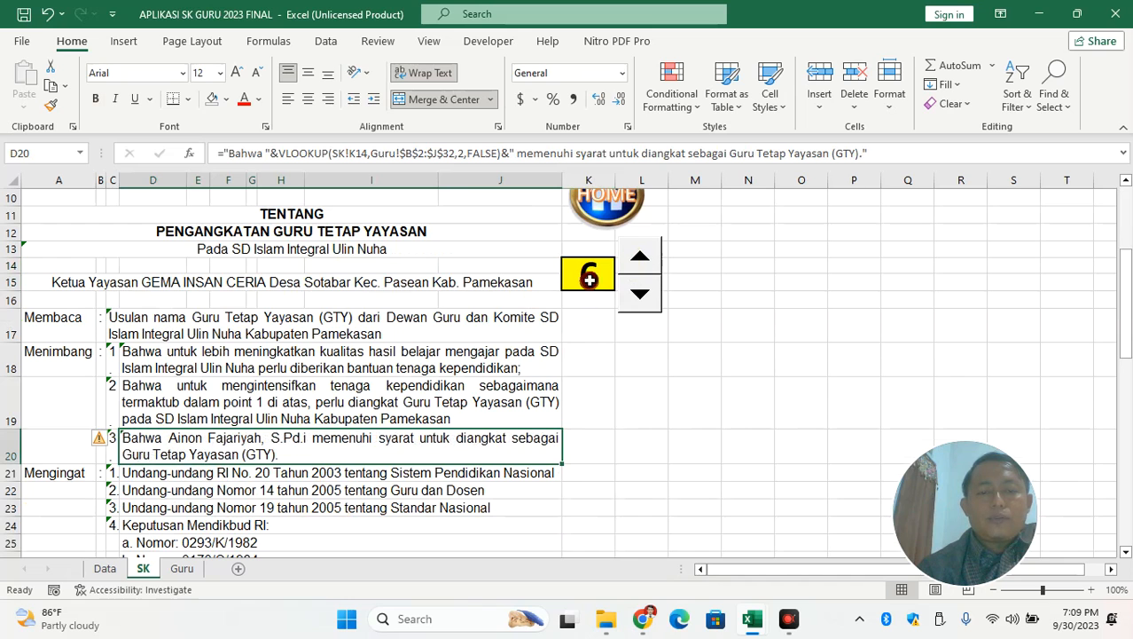
click(639, 293)
Examine the decree's Nama, Tempat/Tgl Lahir and Pendidikan cells in rows 33 to 35 and the record number cell K14
scroll(411, 513, down, 5)
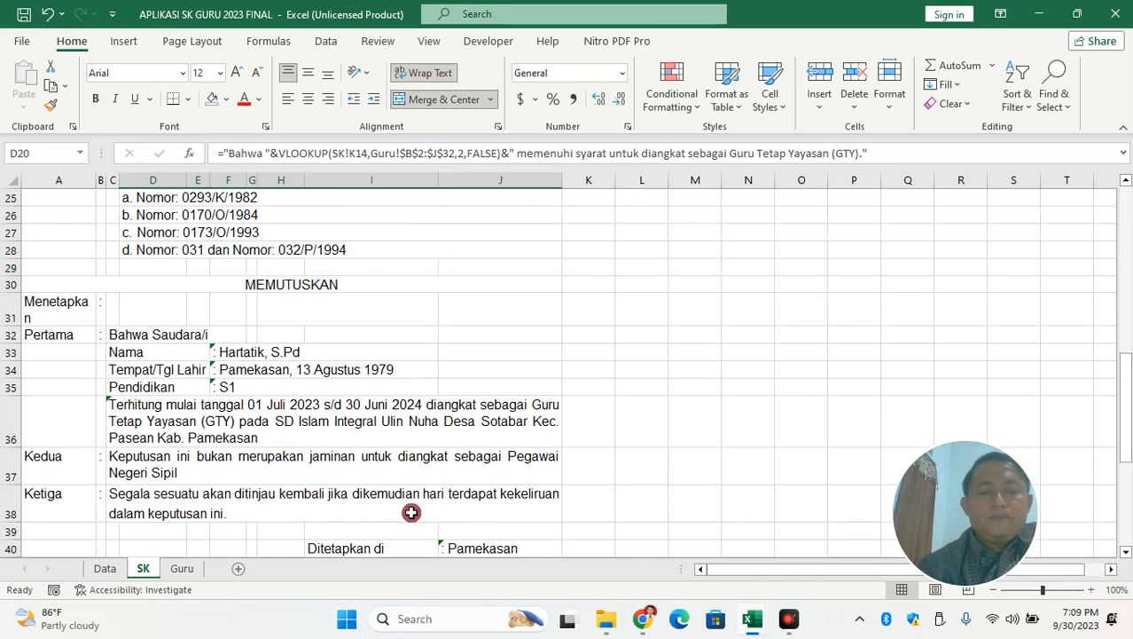
drag(241, 353, 238, 387)
scroll(497, 363, up, 4)
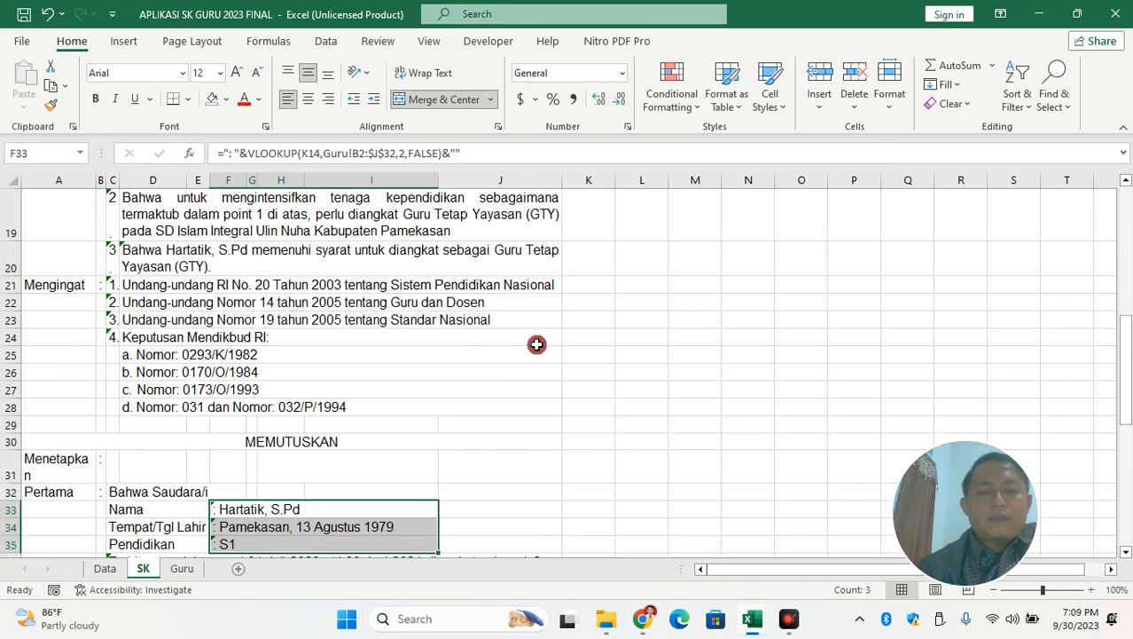
scroll(578, 317, up, 4)
click(589, 442)
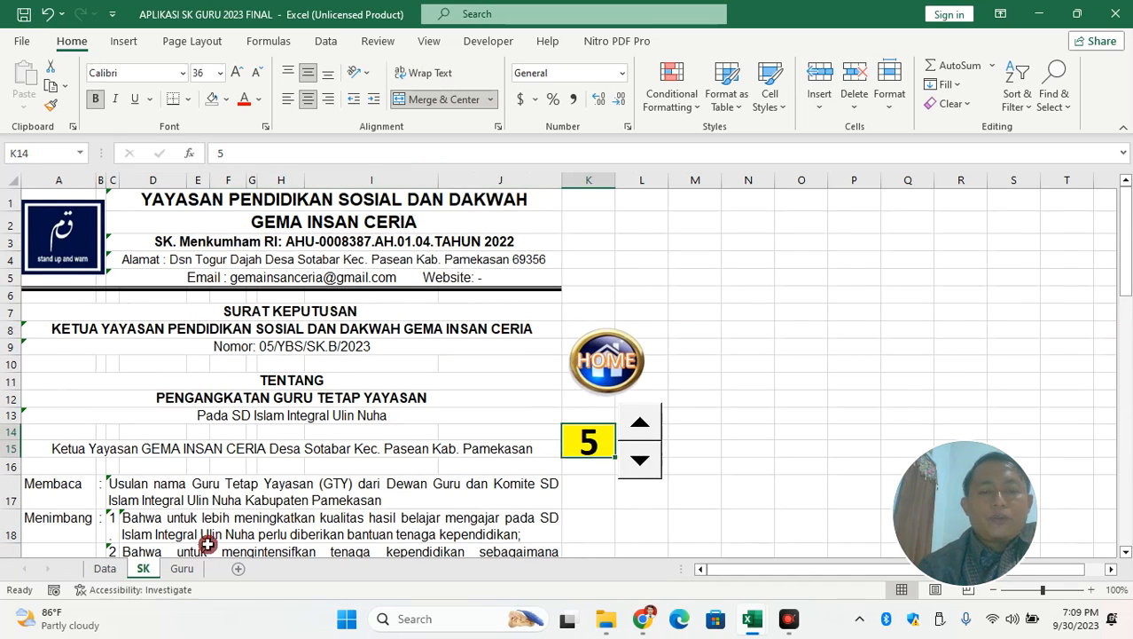
Review the No column on the Guru sheet from record 1 down to 30
click(182, 569)
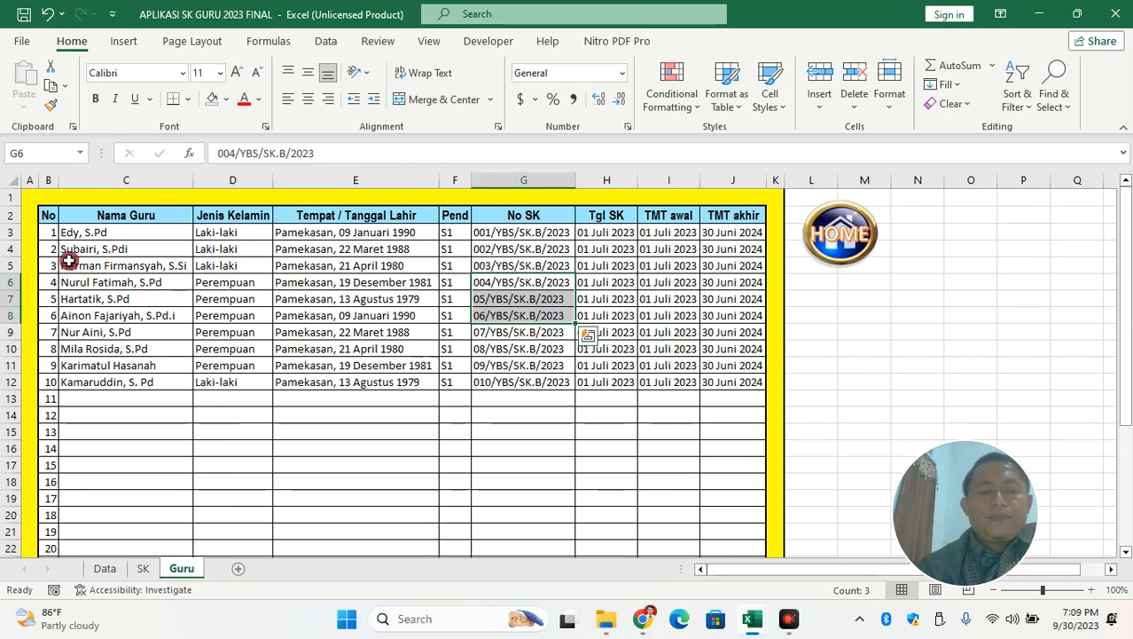
drag(51, 230, 51, 547)
scroll(101, 530, down, 3)
click(53, 514)
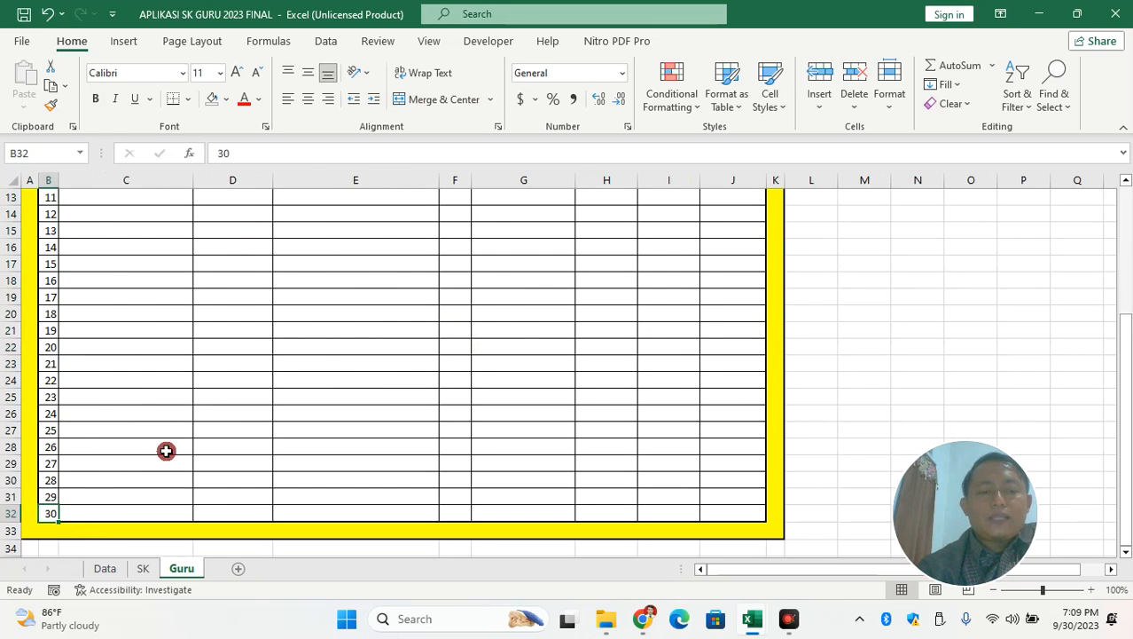
scroll(165, 447, up, 4)
Examine the Guru table's columns from Nama Guru through TMT akhir and the first record number in B3
drag(127, 231, 133, 399)
drag(232, 232, 245, 380)
drag(312, 233, 733, 413)
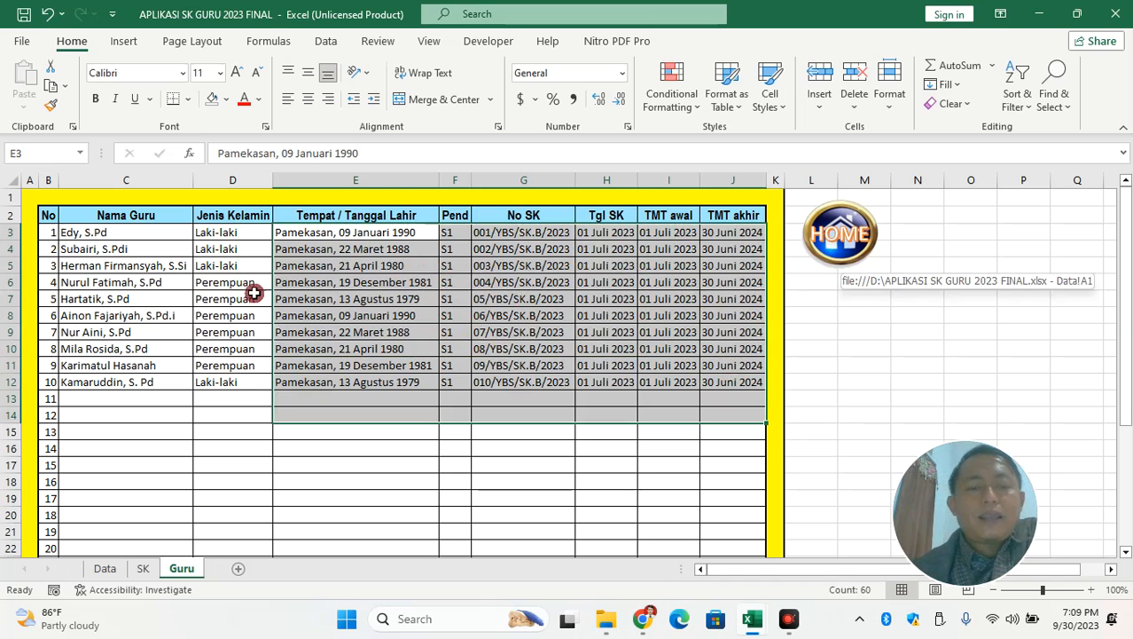
drag(92, 234, 98, 366)
click(51, 229)
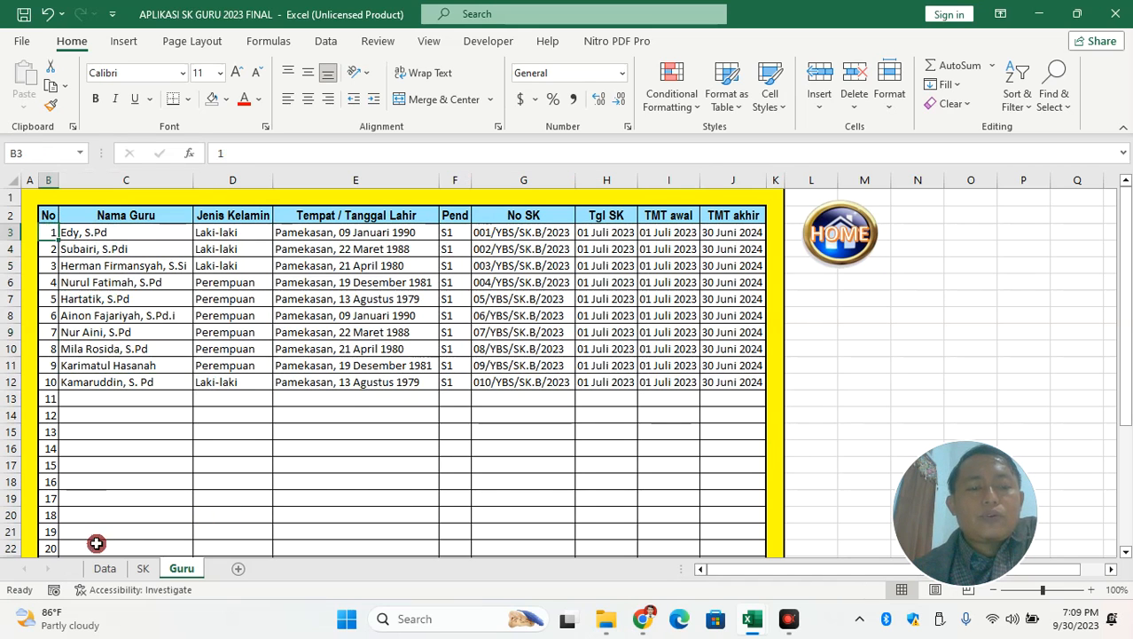
Check the D20 formula on the SK sheet once more and close the workbook without saving its changes
click(142, 569)
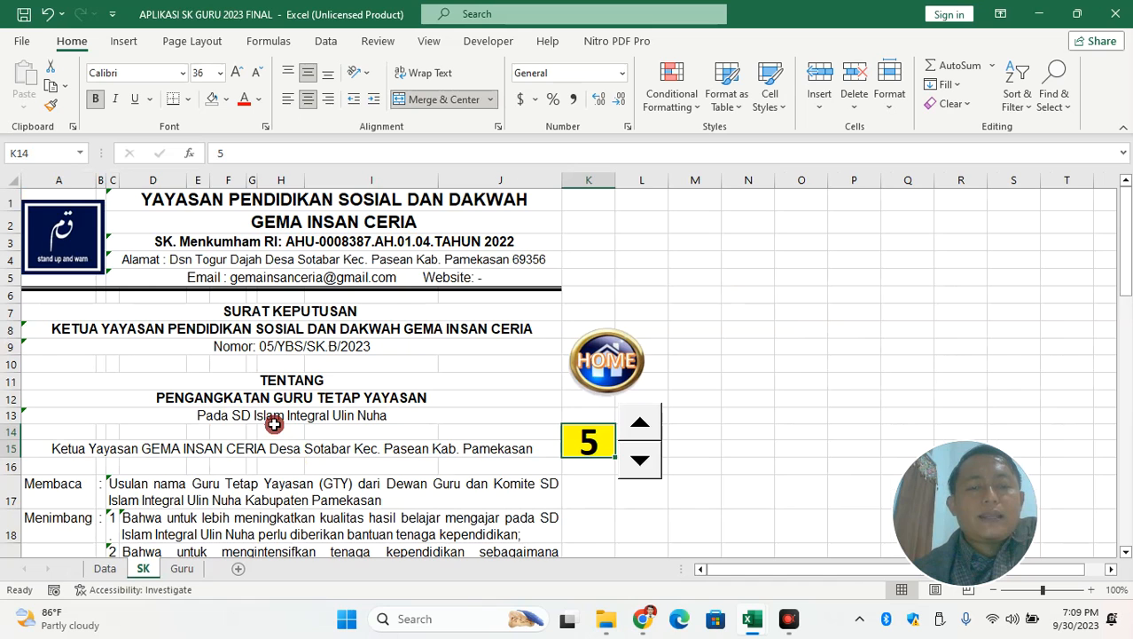
scroll(187, 489, down, 1)
scroll(183, 542, down, 1)
click(197, 497)
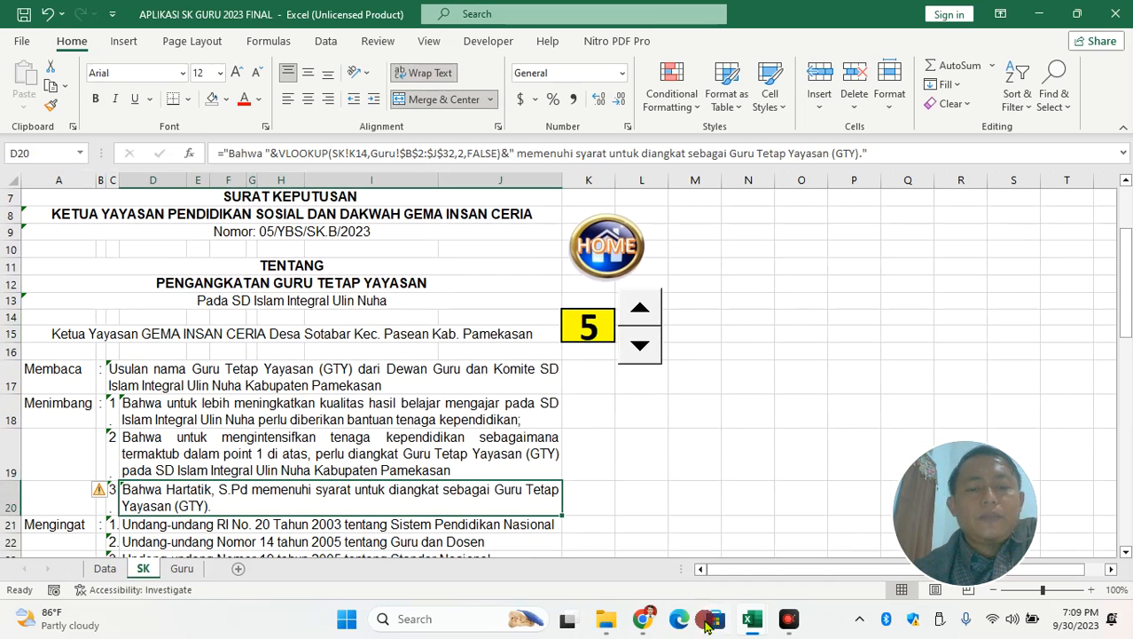
click(1116, 14)
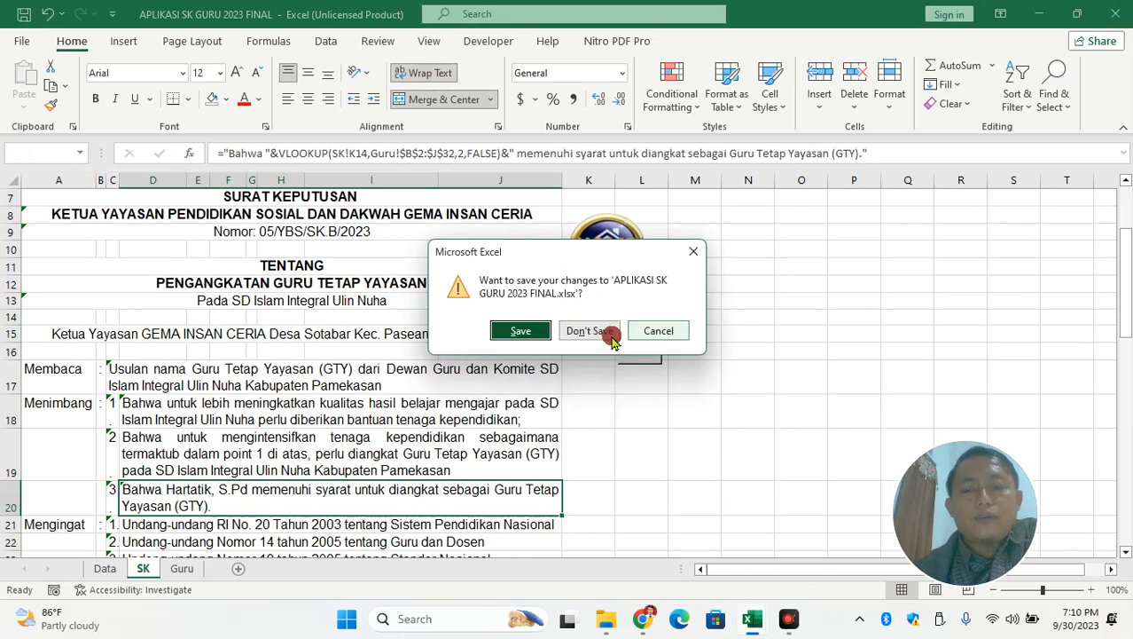
click(601, 338)
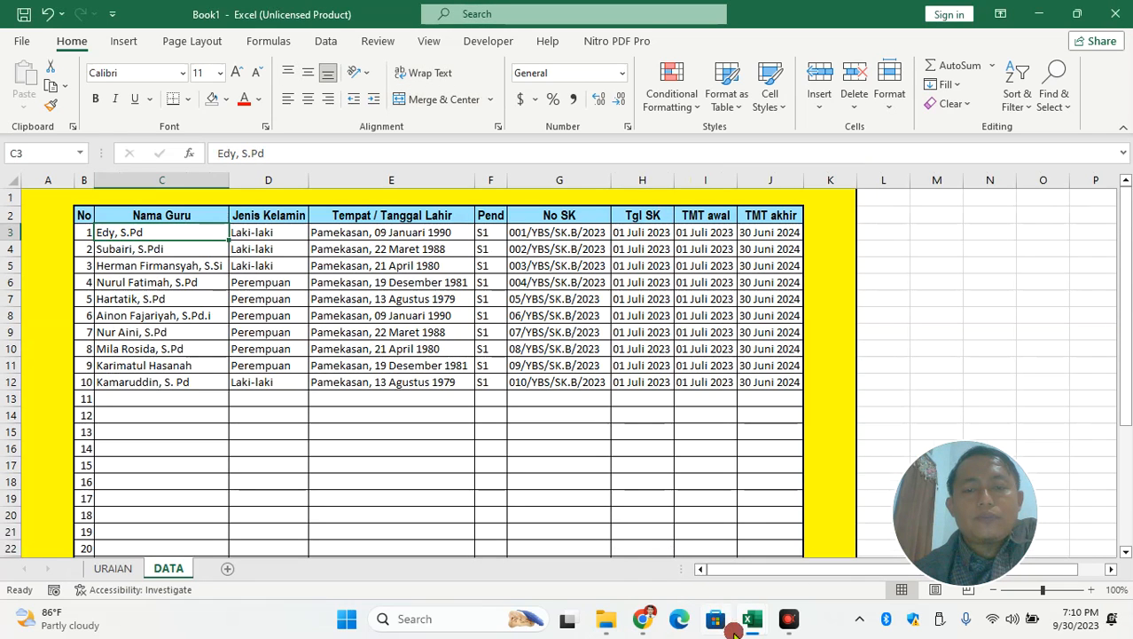
Return to the URAIAN sheet of Book1 and highlight the decree text block A10:K17
mouse_move(758, 628)
click(752, 543)
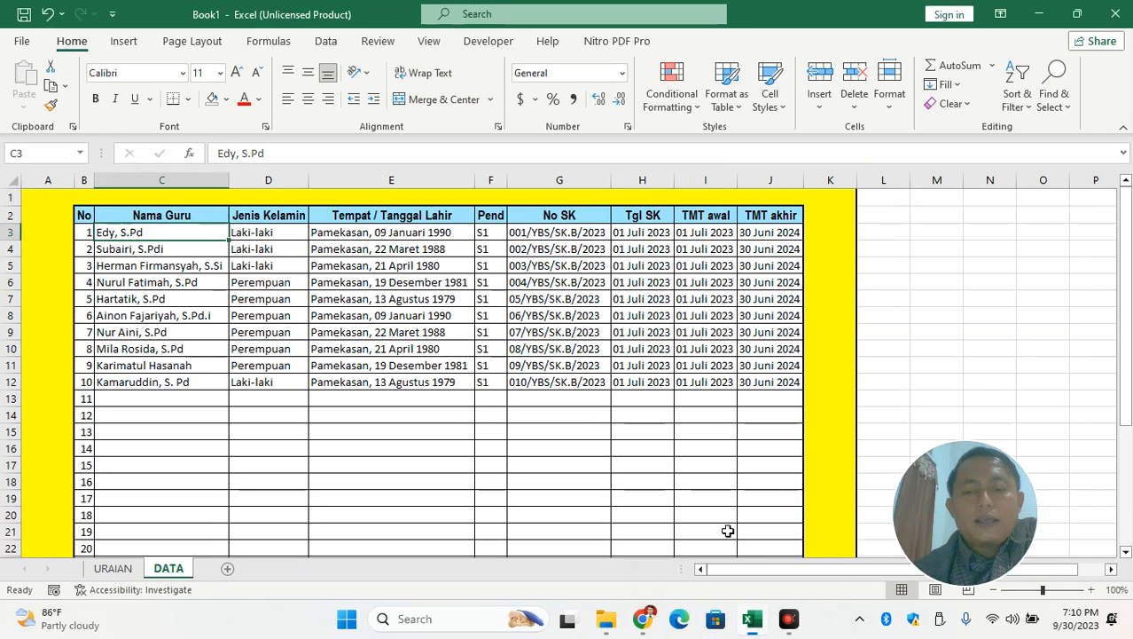
click(113, 568)
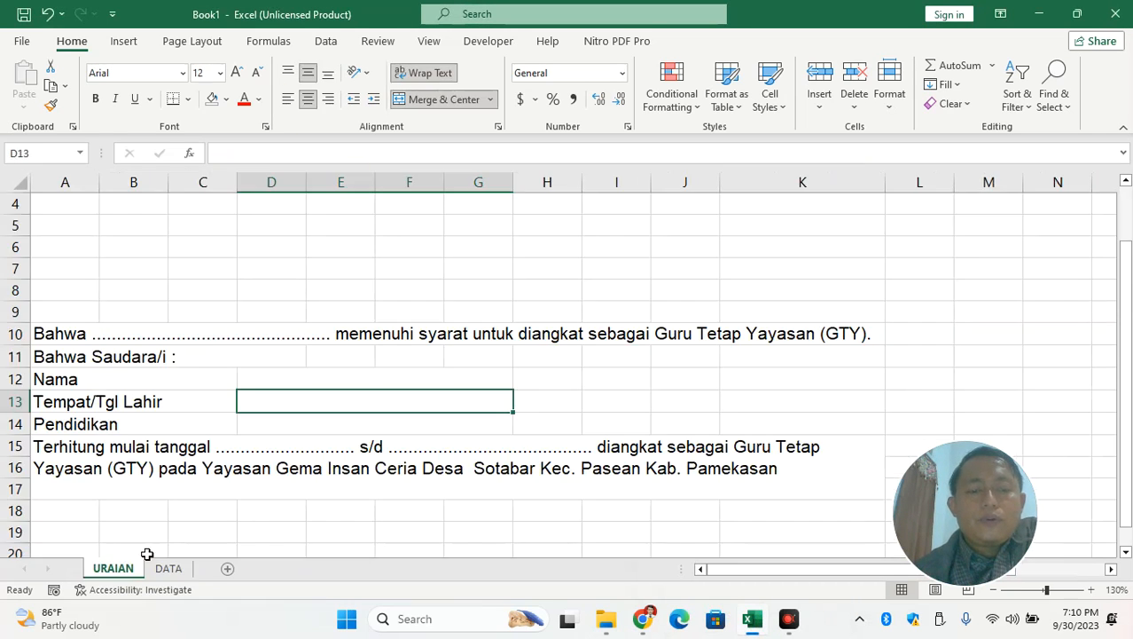
drag(60, 330, 299, 517)
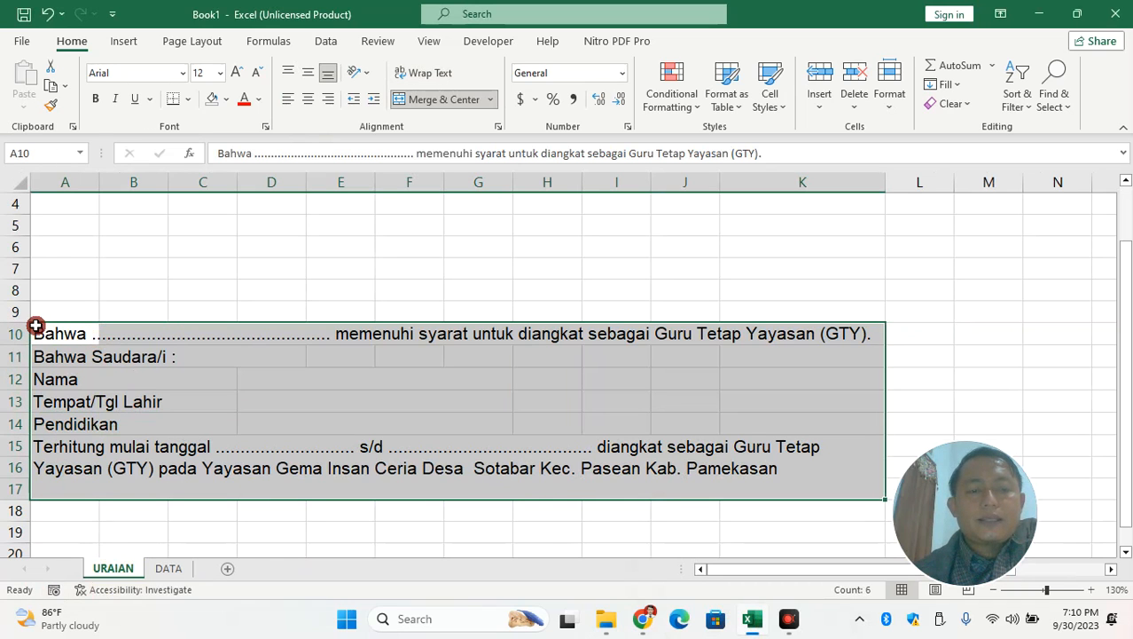
drag(41, 329, 843, 476)
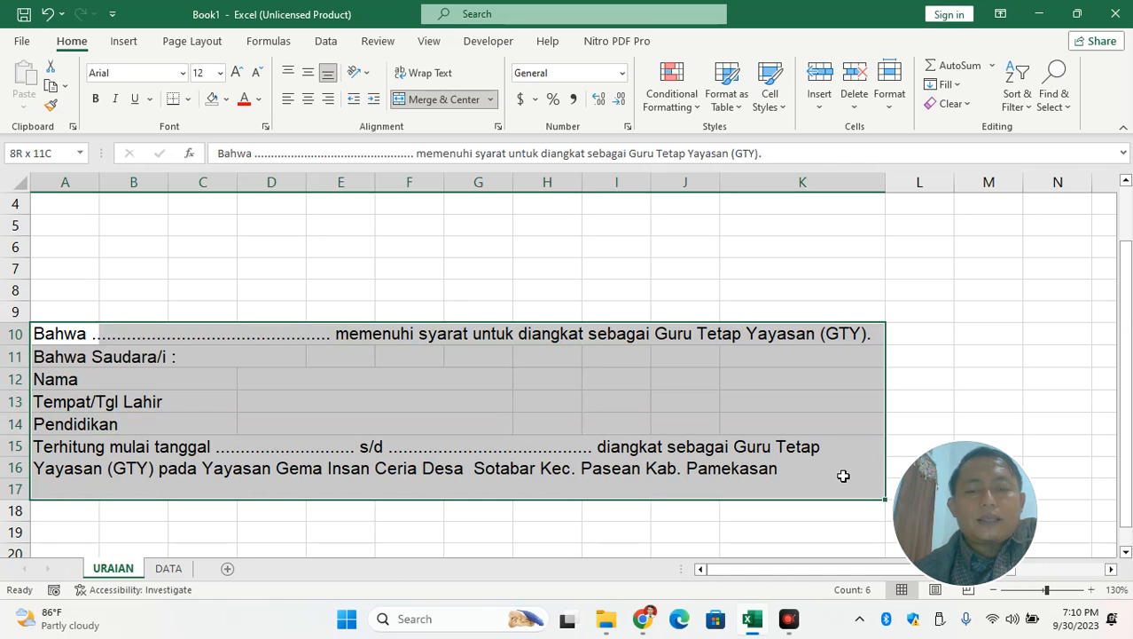
click(81, 337)
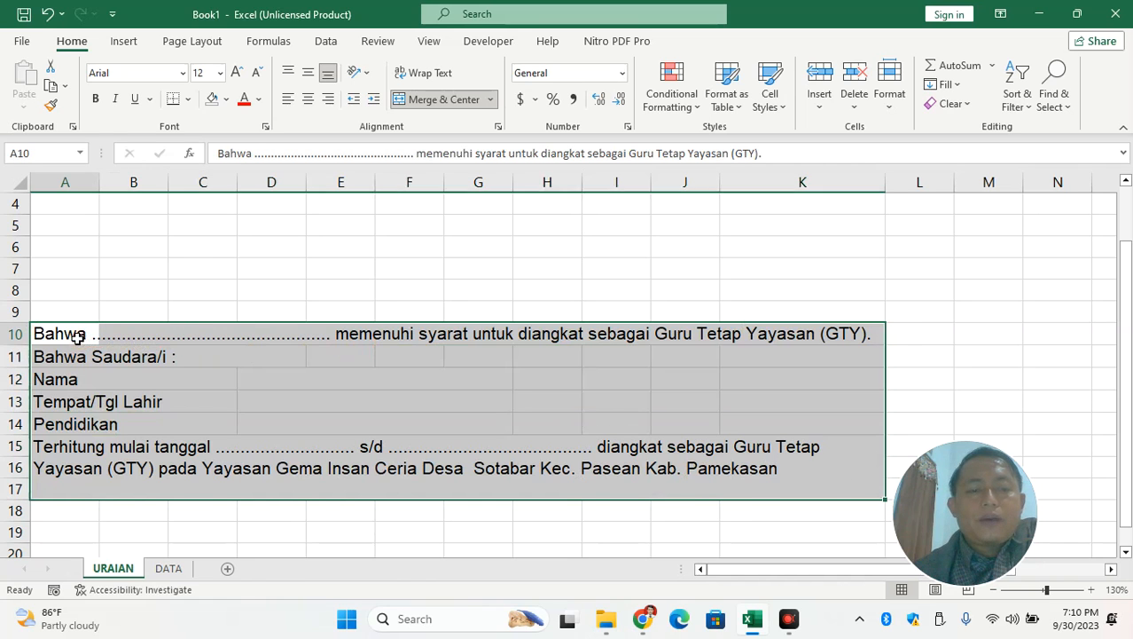
Check the No and Nama Guru columns for records 1 to 10 on the DATA sheet, and return to URAIAN
click(106, 337)
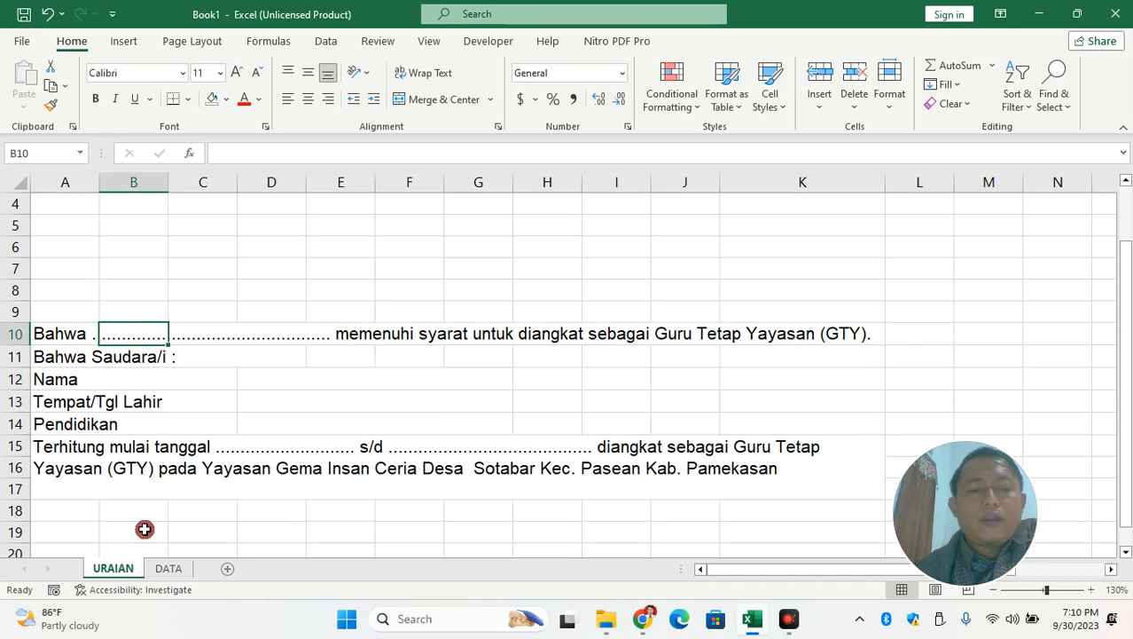
click(168, 567)
drag(140, 236, 142, 381)
drag(88, 237, 142, 382)
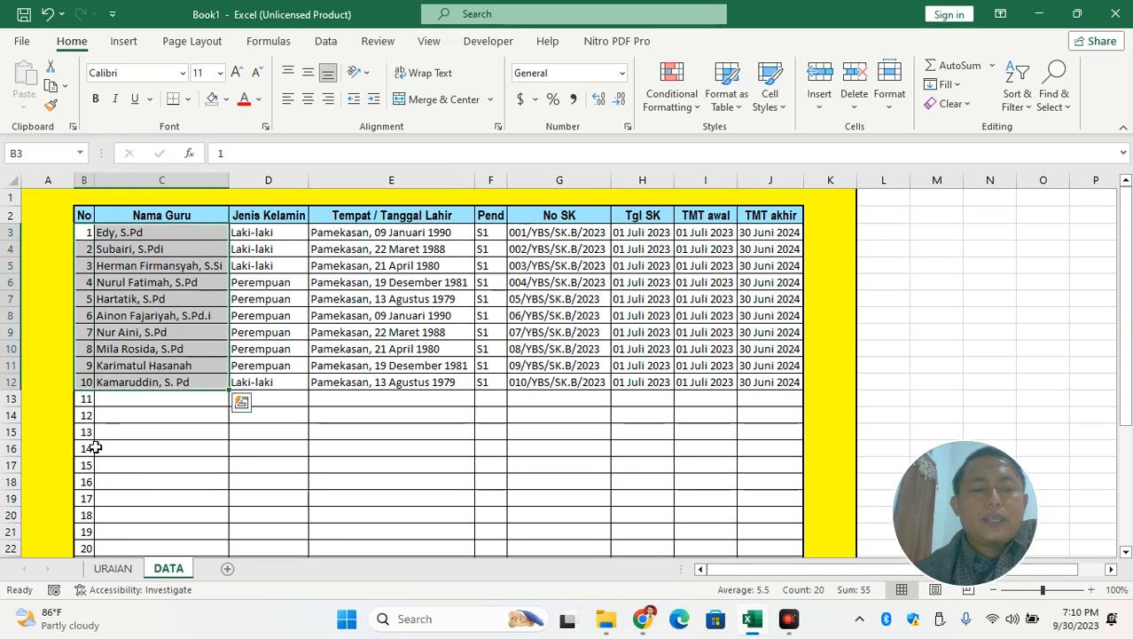
click(115, 568)
Merge and center cells L9:L10 beside the decree text and fill the merged cell with yellow
drag(926, 337, 930, 358)
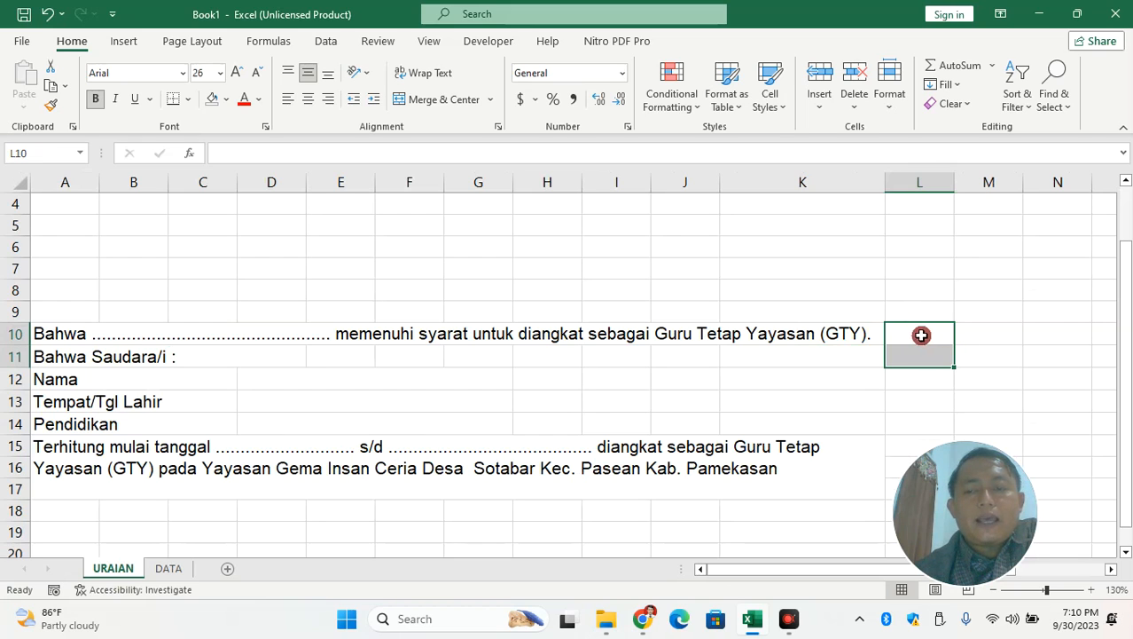
drag(840, 193, 842, 508)
click(927, 266)
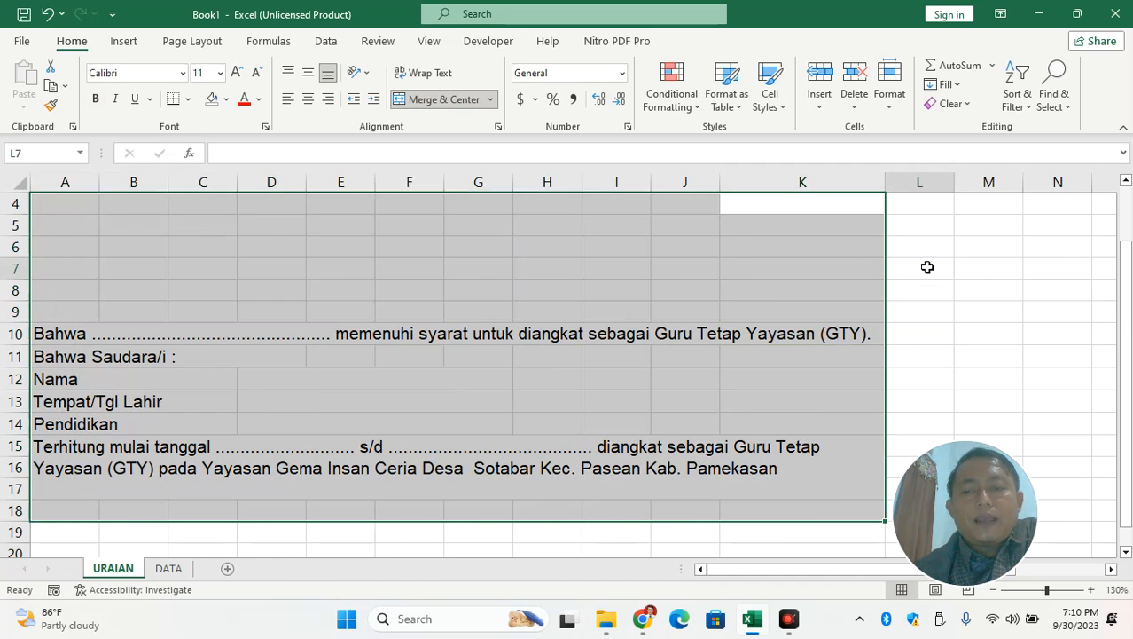
drag(937, 317, 939, 338)
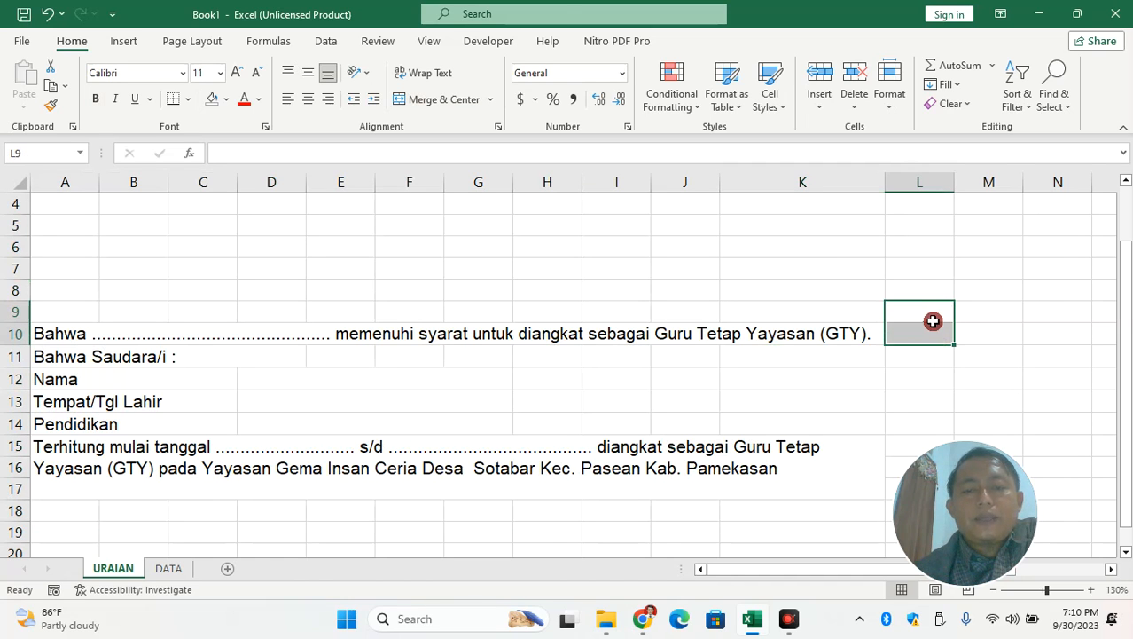
click(427, 101)
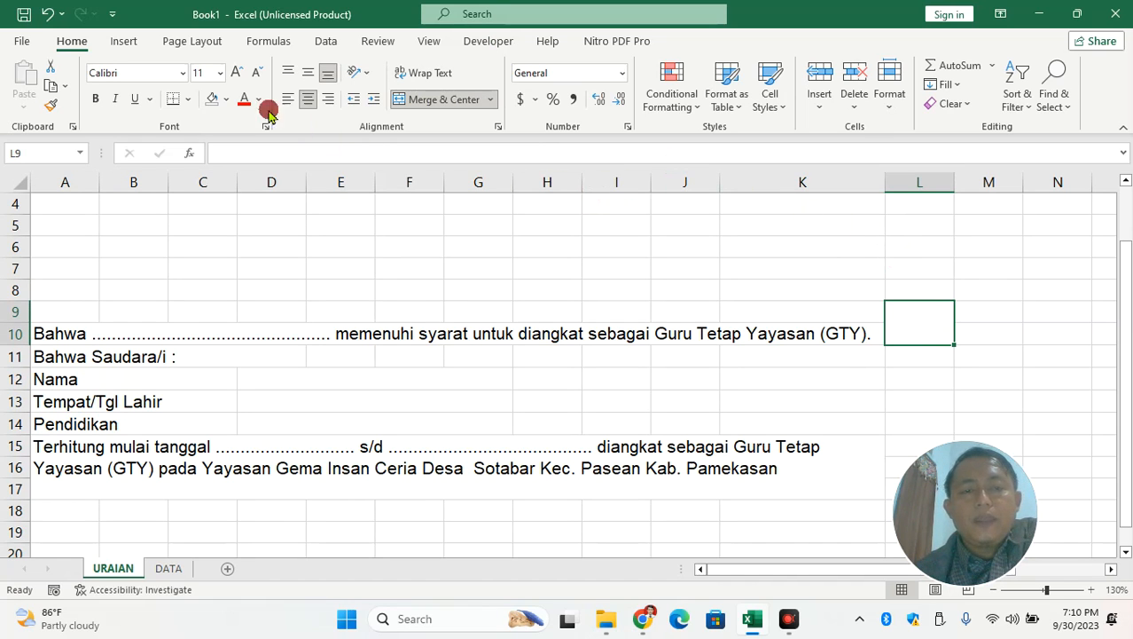
click(226, 98)
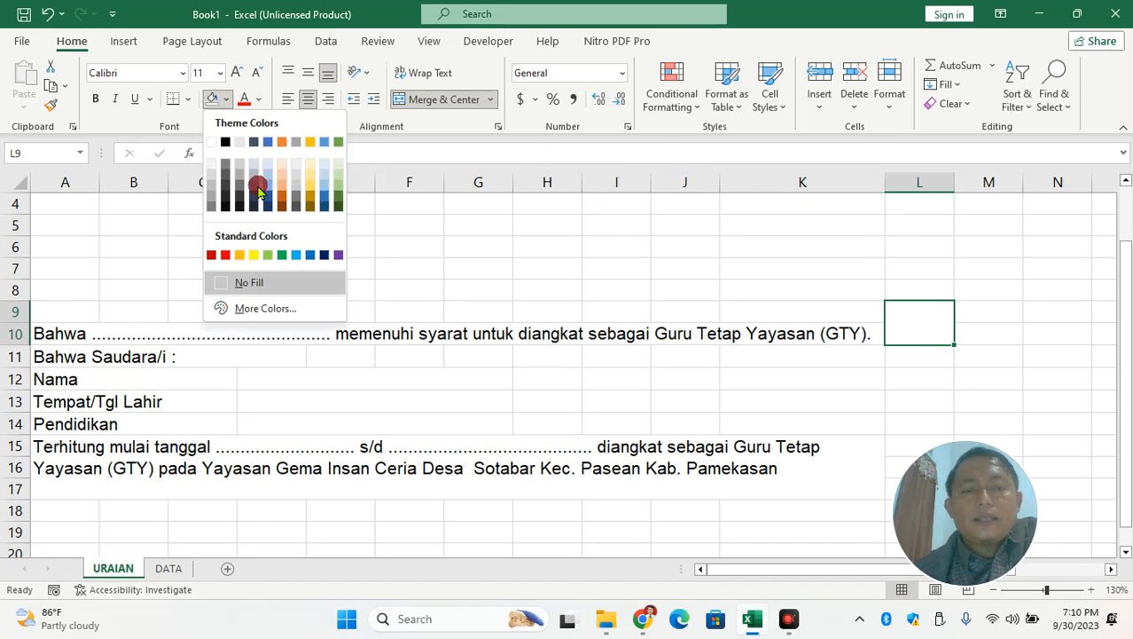
click(254, 254)
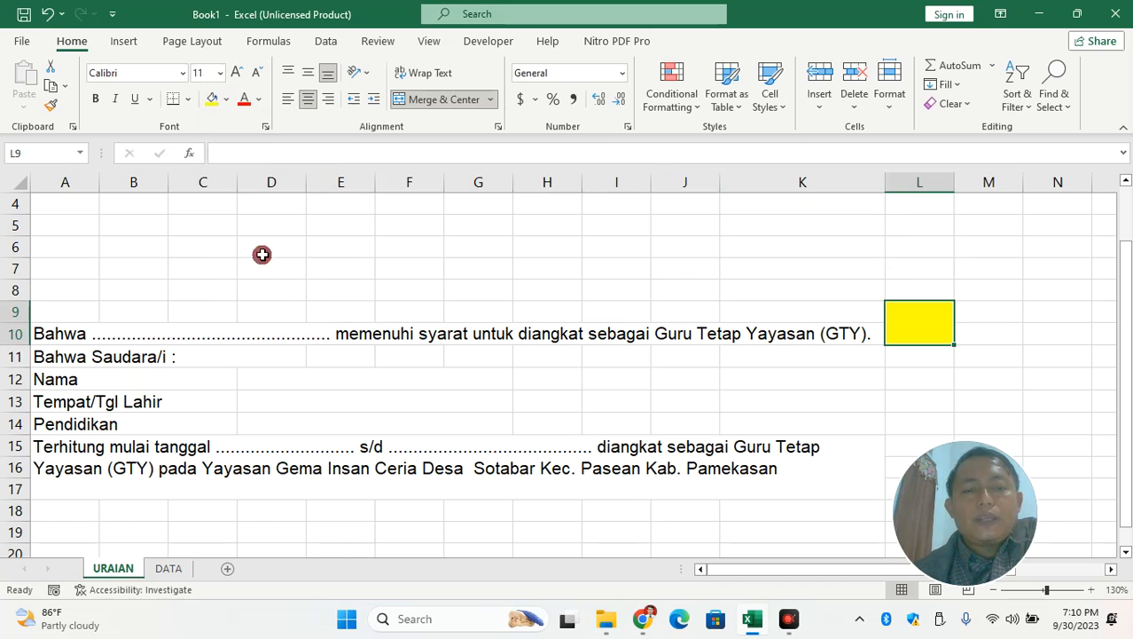
Check in Excel's ribbon customization options that the Developer tab is enabled, and accept the options
click(488, 41)
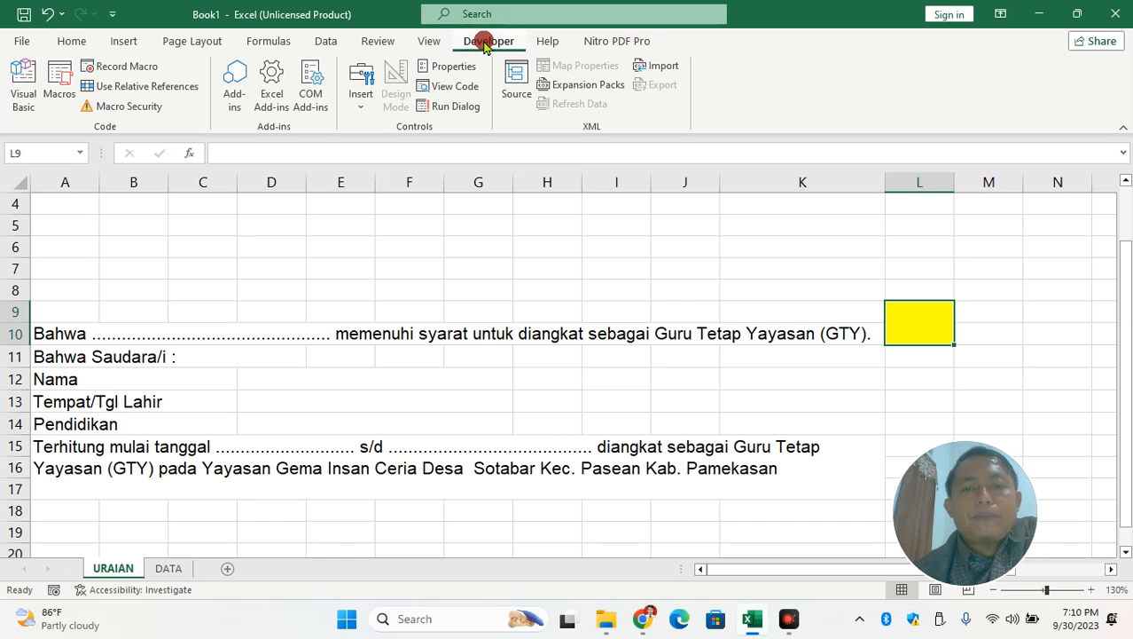
click(13, 46)
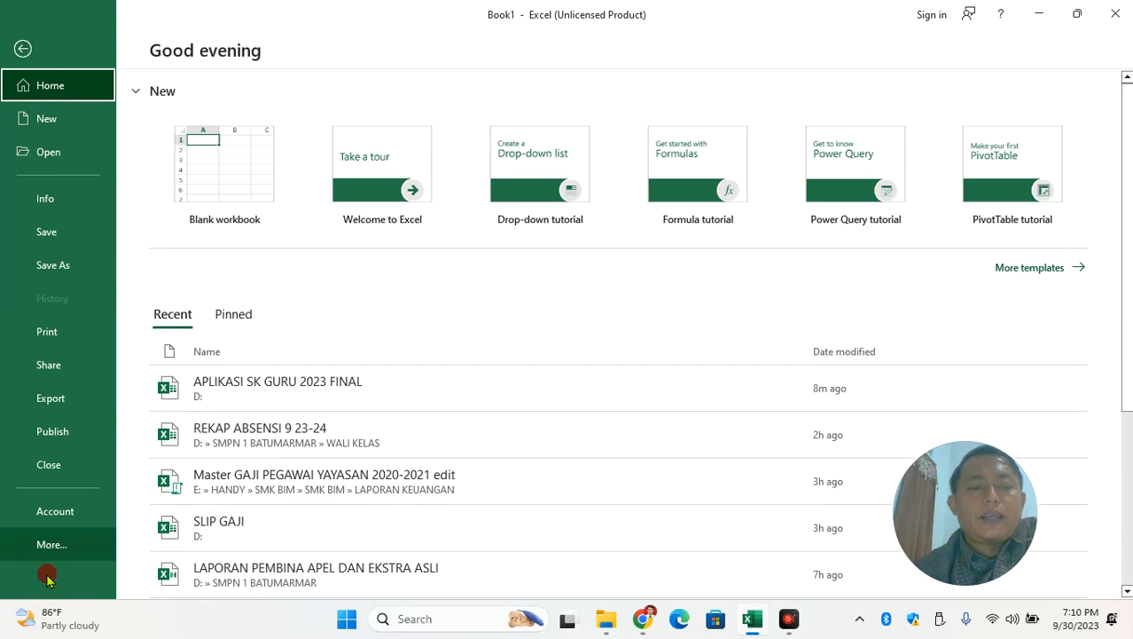
click(49, 552)
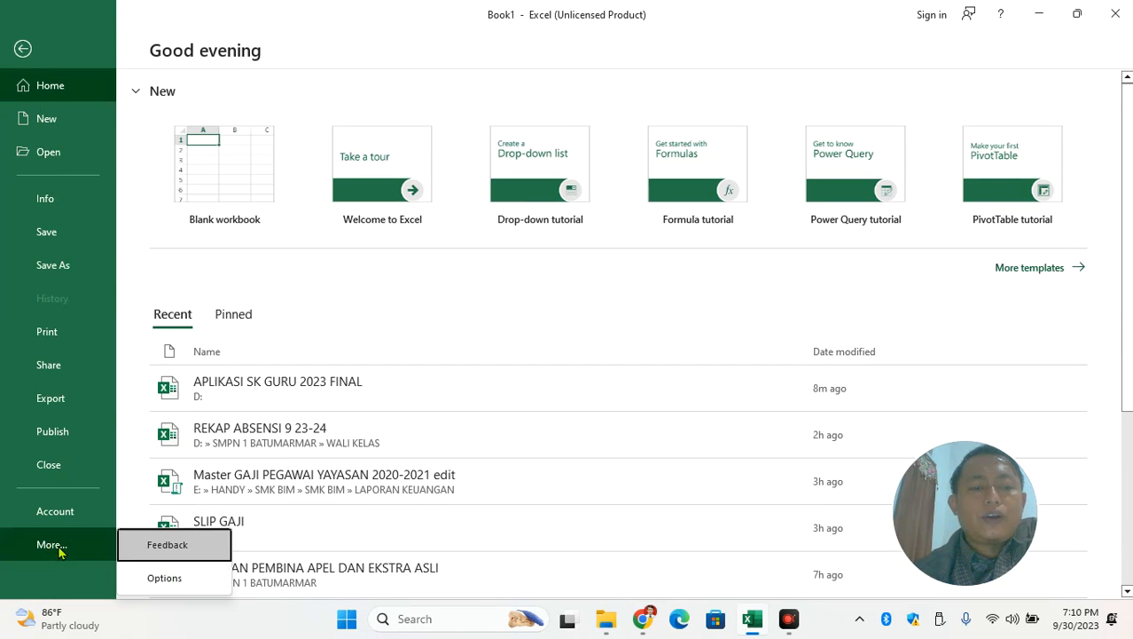
click(164, 578)
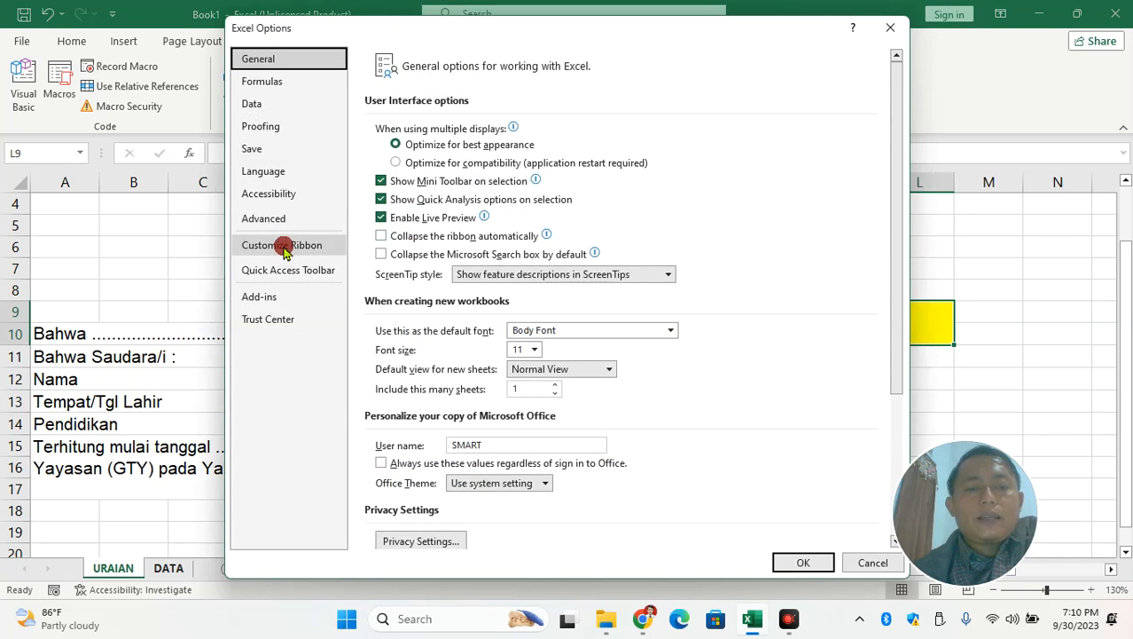
click(284, 247)
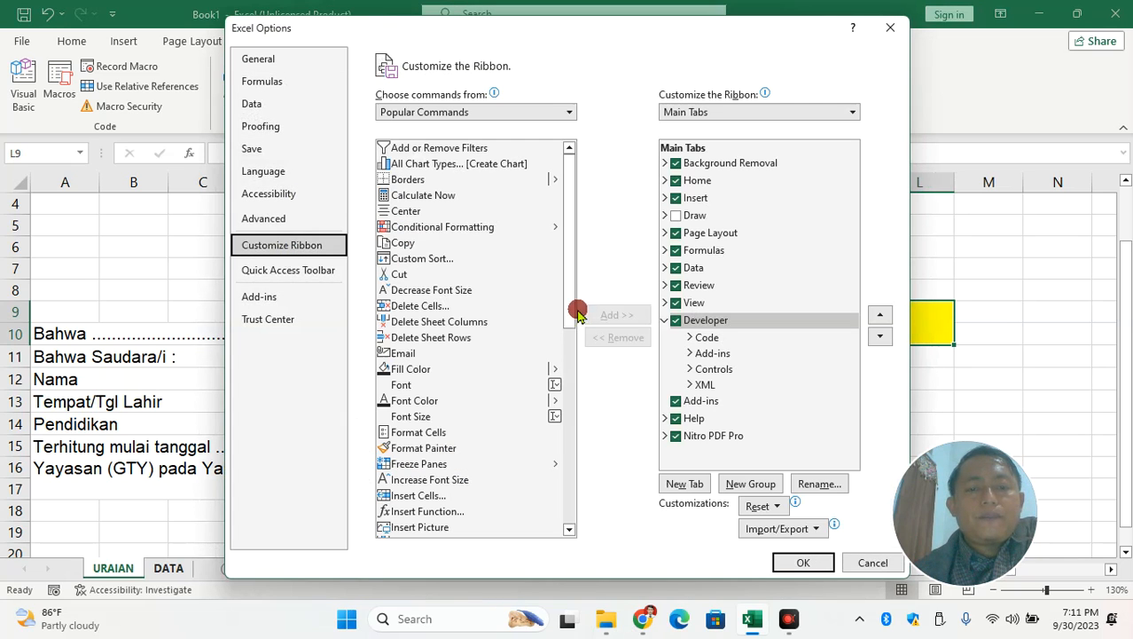
click(698, 325)
click(676, 323)
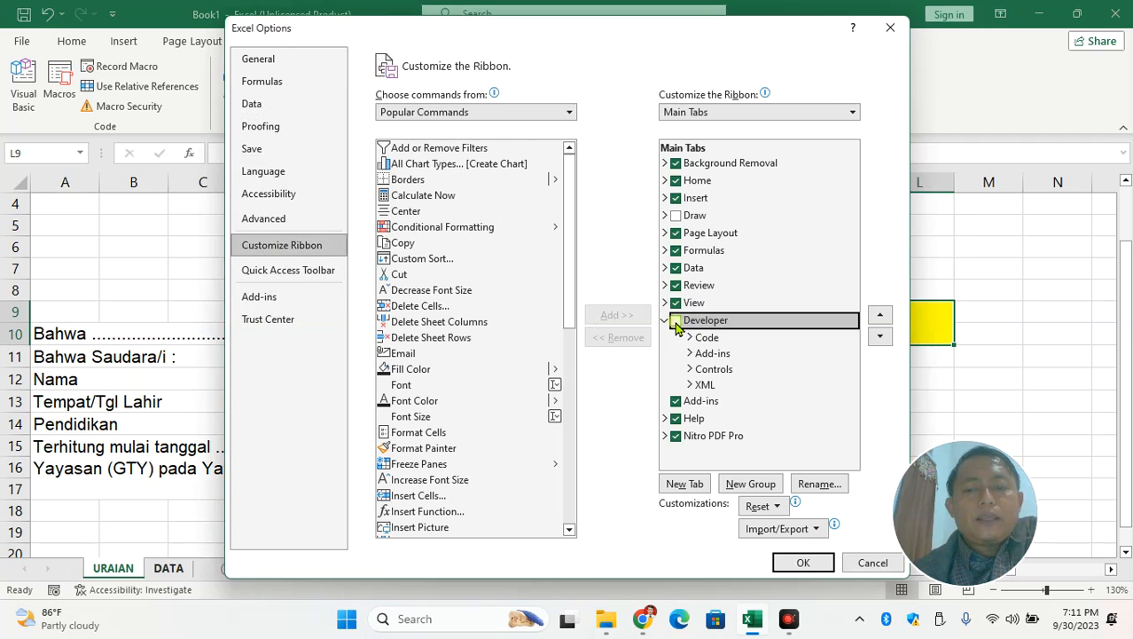
click(792, 564)
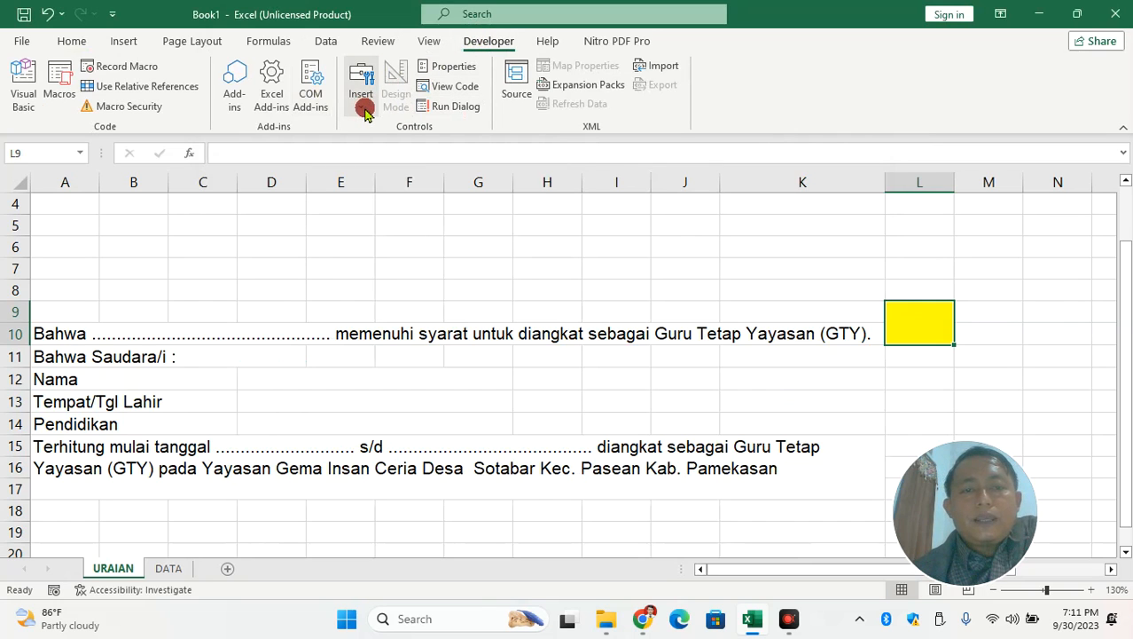
Insert a spin button form control beside the yellow cell L9 and try its arrows
click(363, 104)
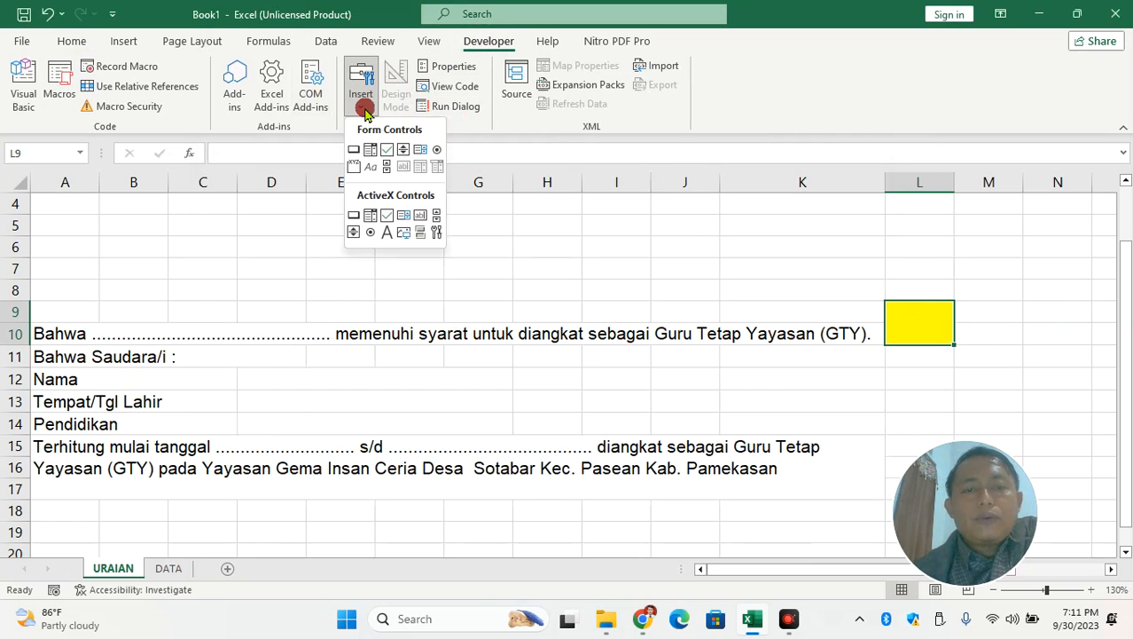
click(404, 151)
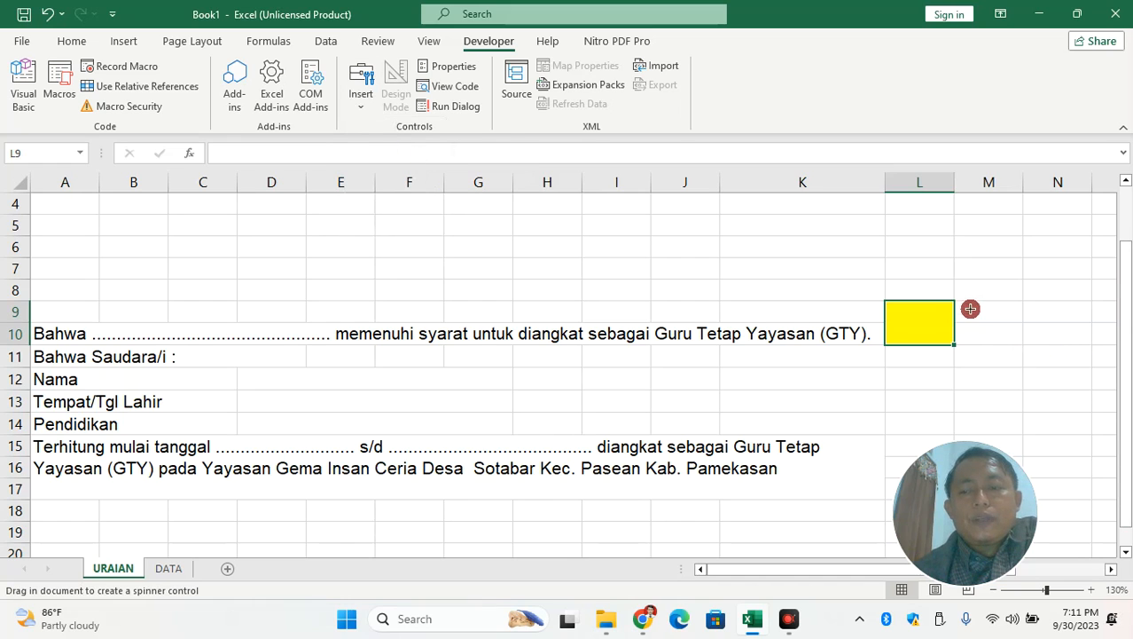
drag(968, 298, 1008, 325)
click(1039, 334)
click(939, 315)
click(979, 315)
click(981, 317)
click(944, 325)
click(979, 321)
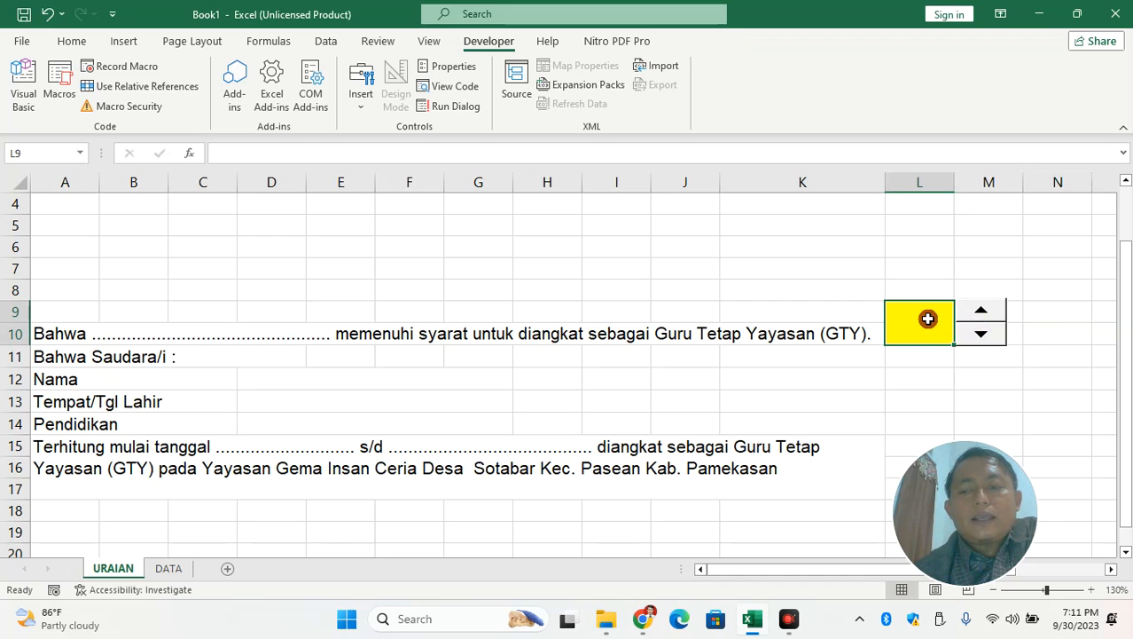
click(986, 332)
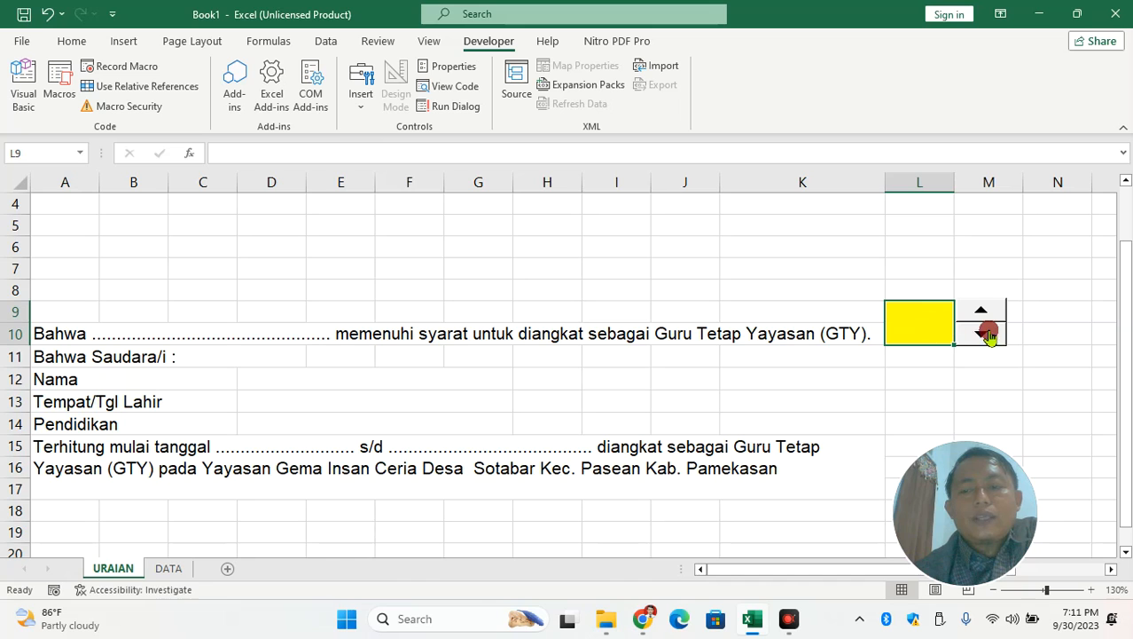
Format the spin button control with a maximum value of 30 and link it to cell $L$9
right_click(986, 326)
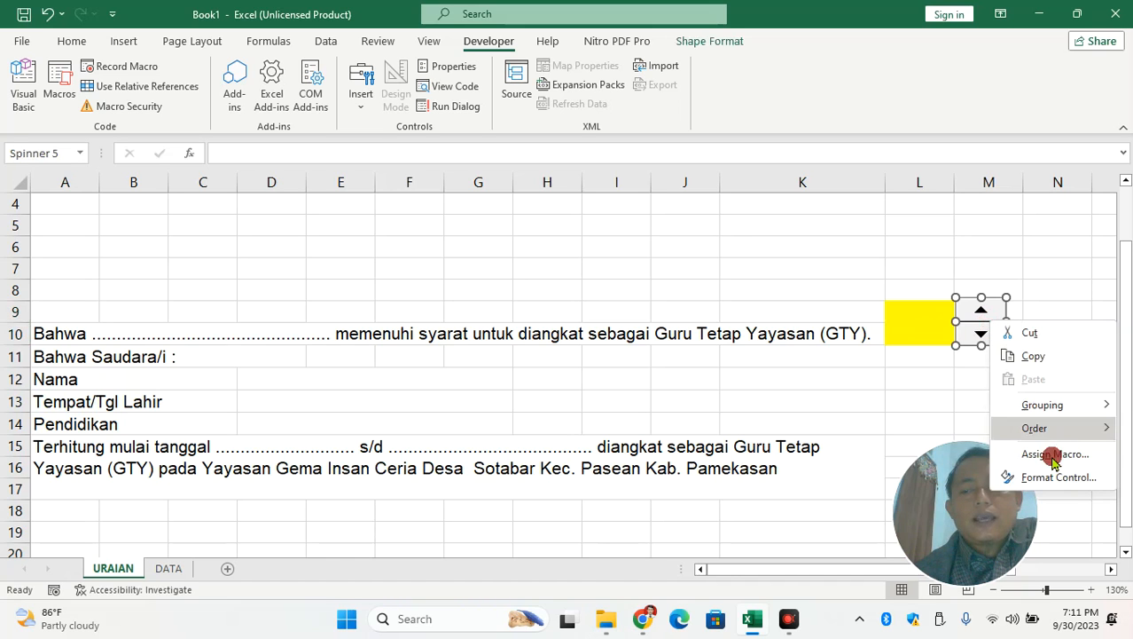
click(1056, 479)
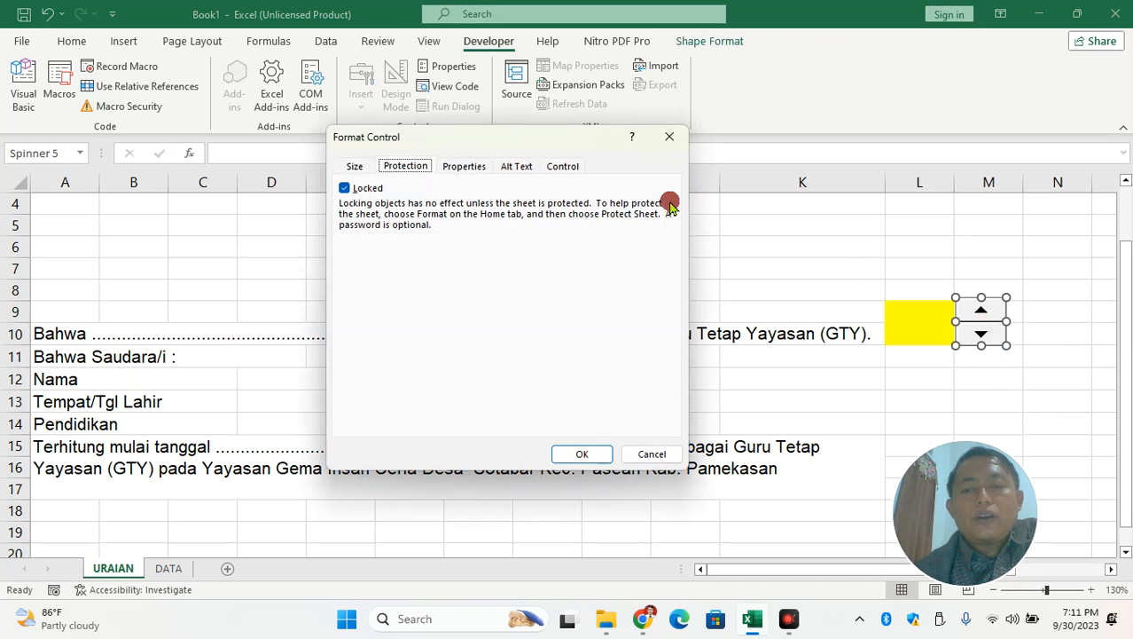
click(573, 167)
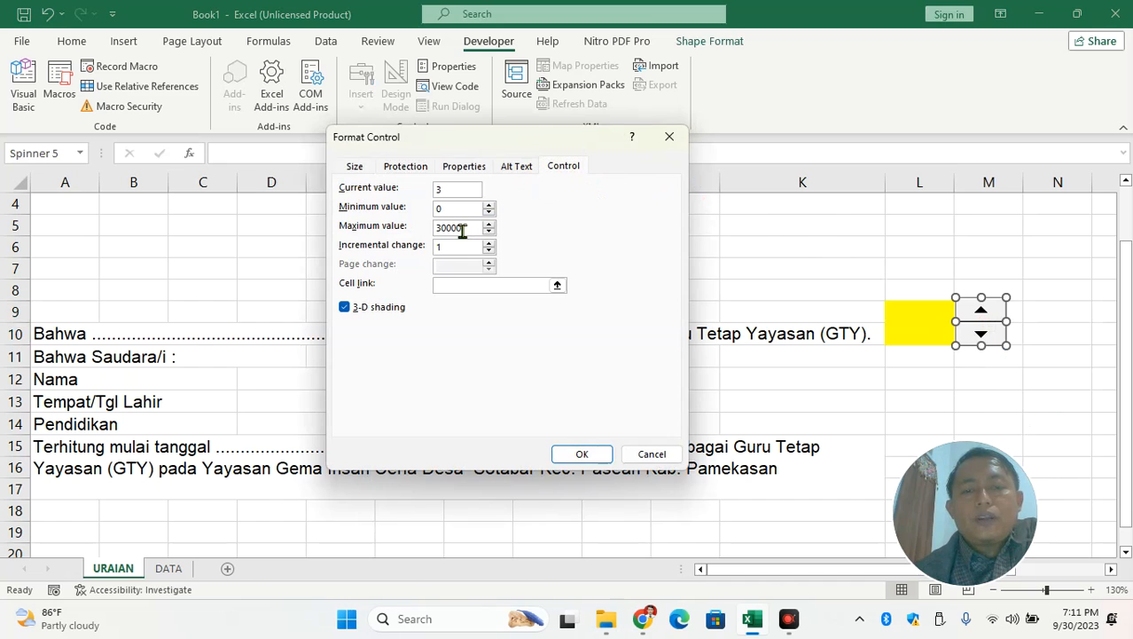
drag(459, 226, 473, 228)
key(BackSpace)
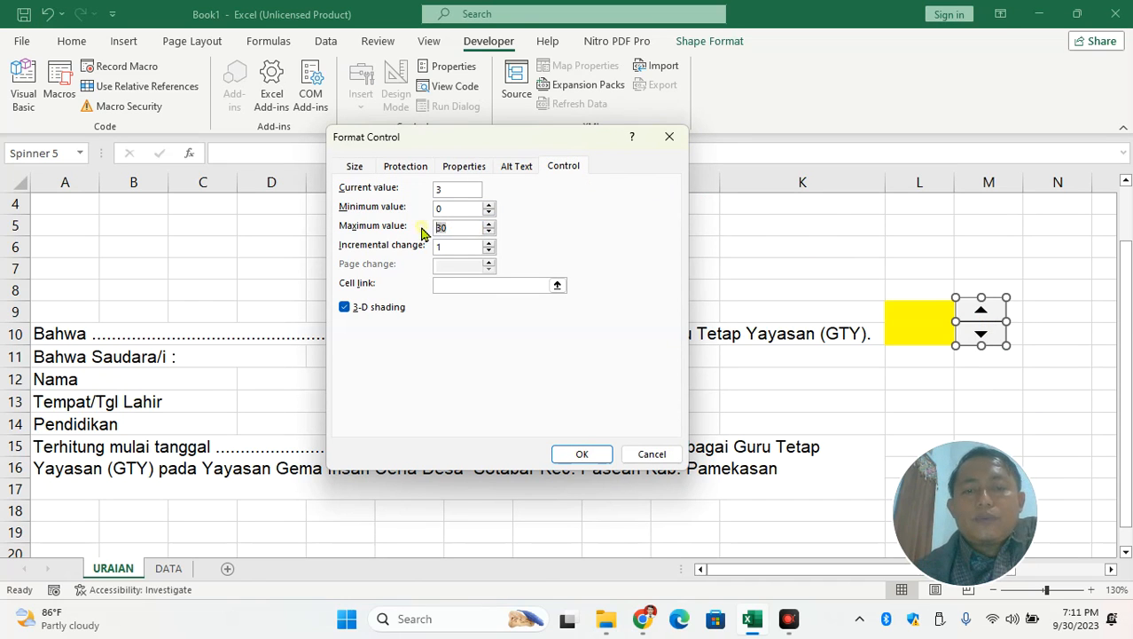
click(452, 285)
click(934, 328)
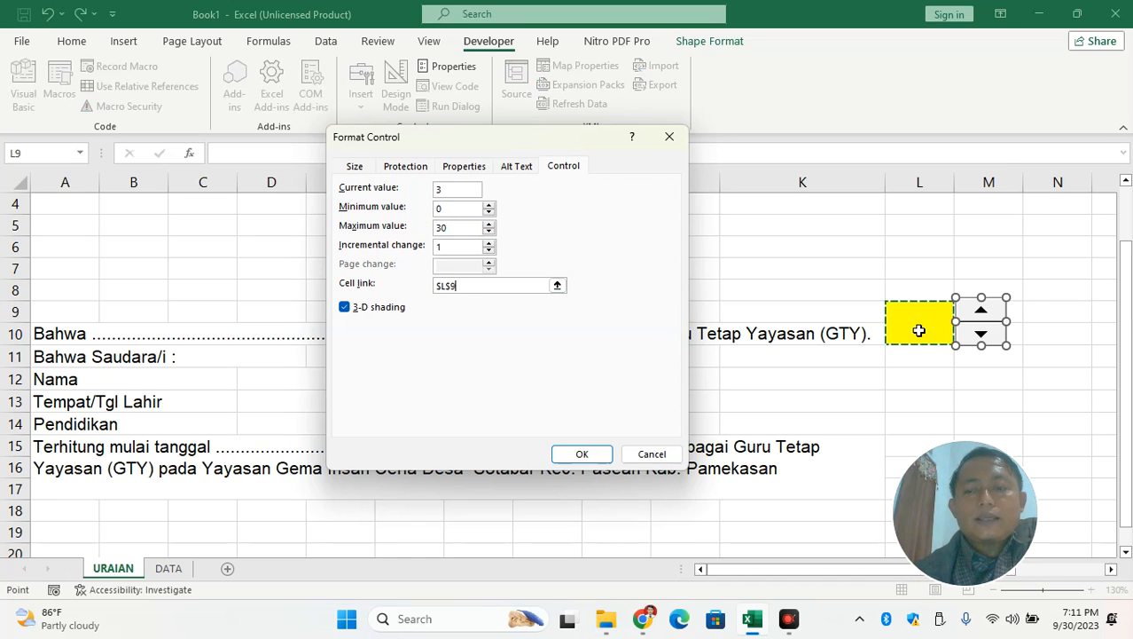
click(580, 451)
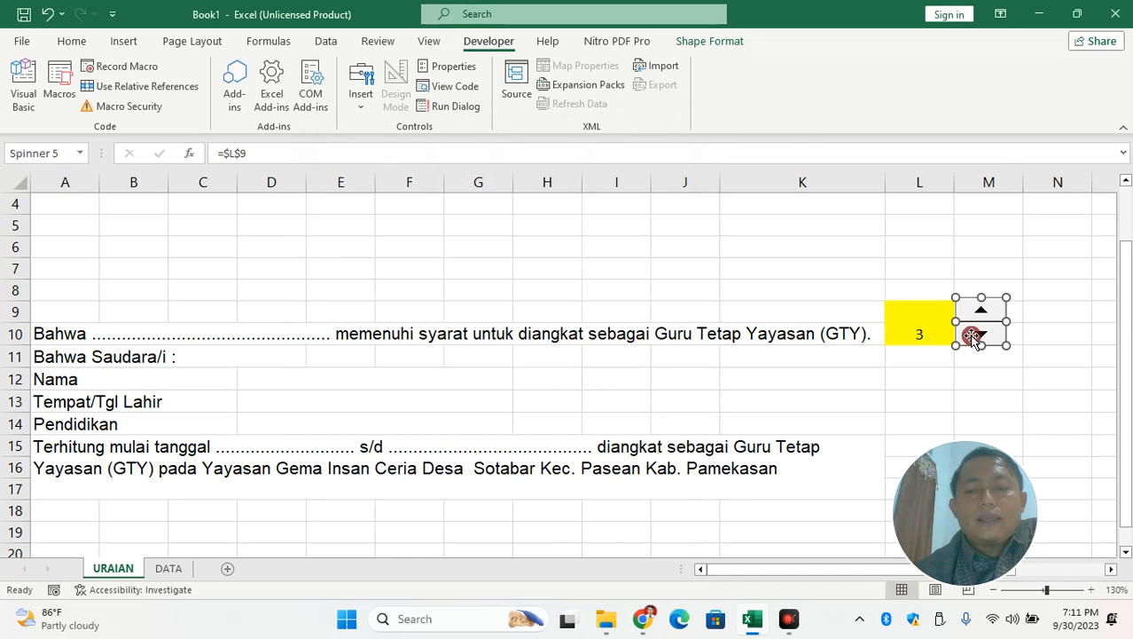
Set the font size of the number in the yellow cell L9 to 26
click(926, 329)
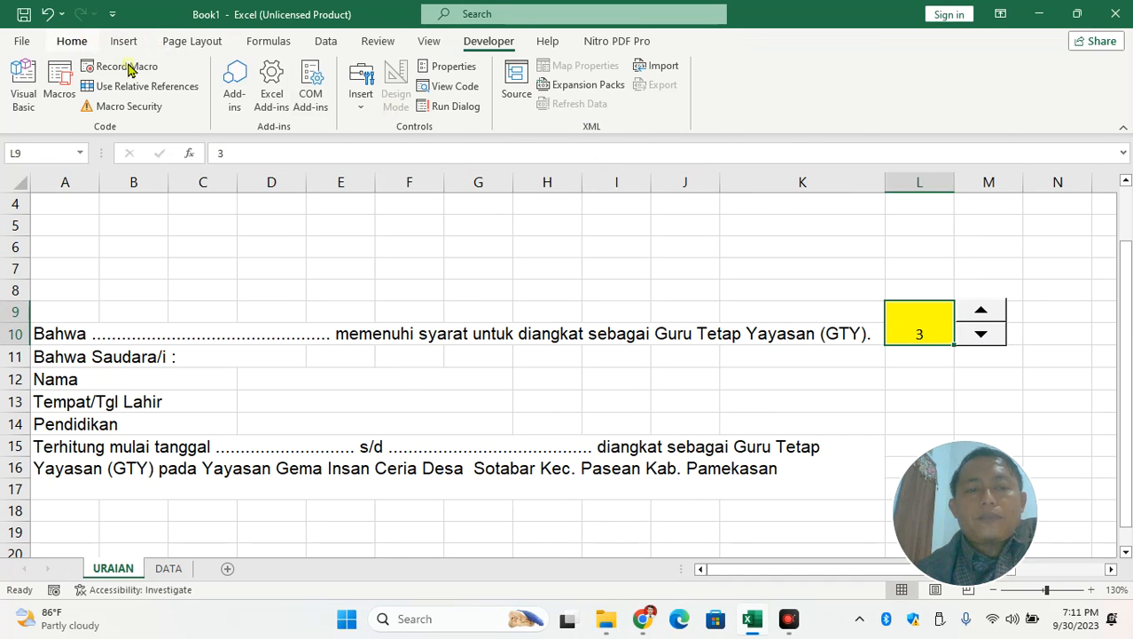
click(222, 78)
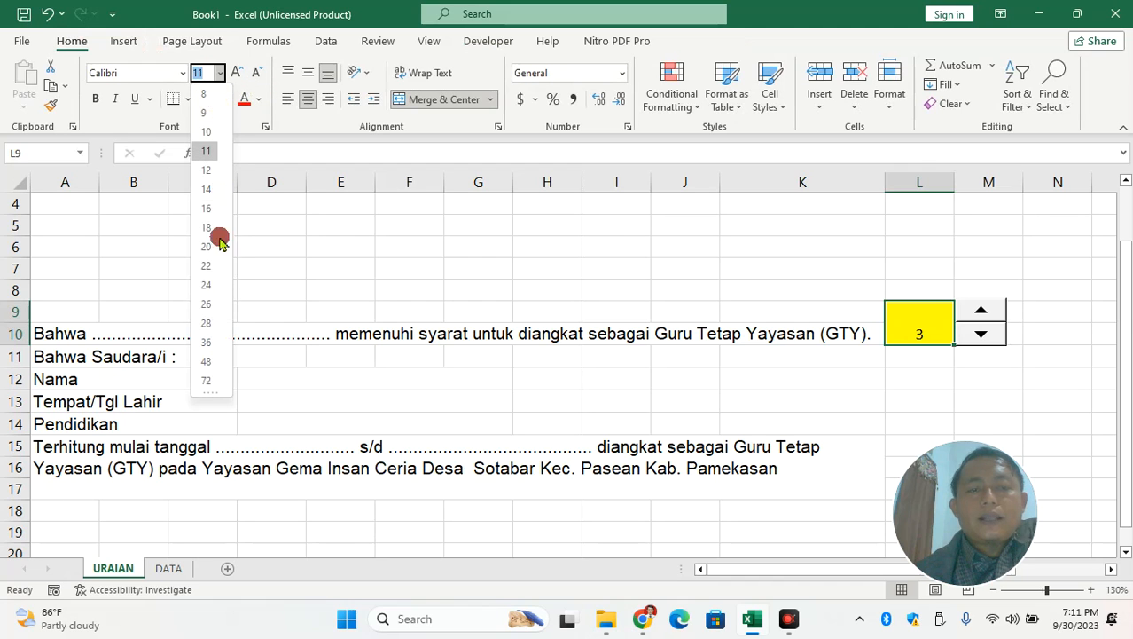
click(218, 303)
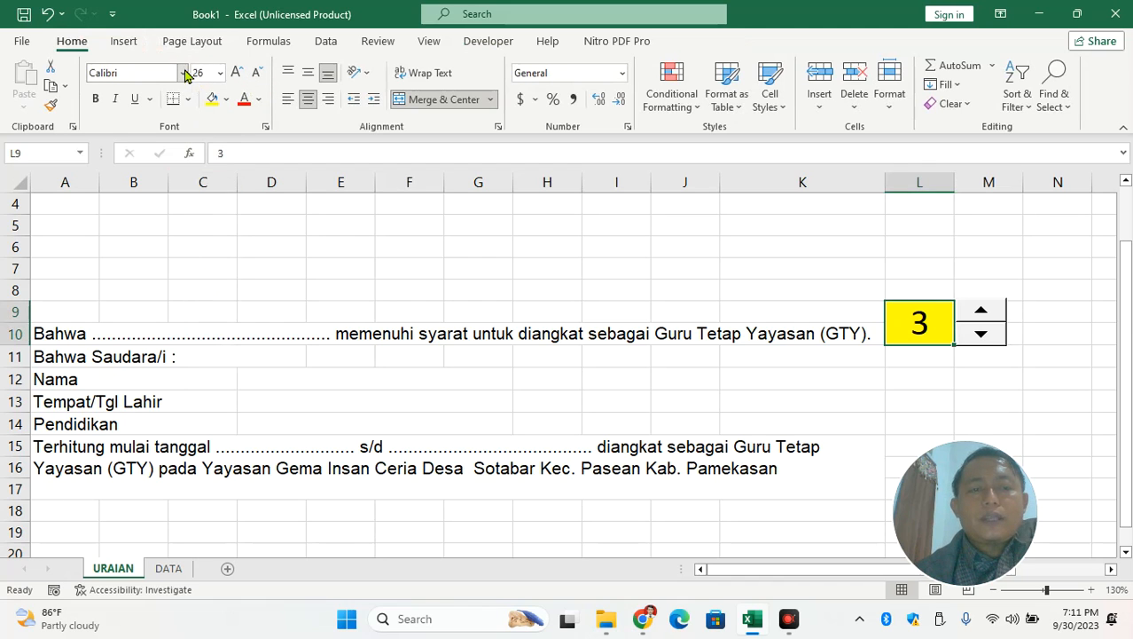
click(146, 78)
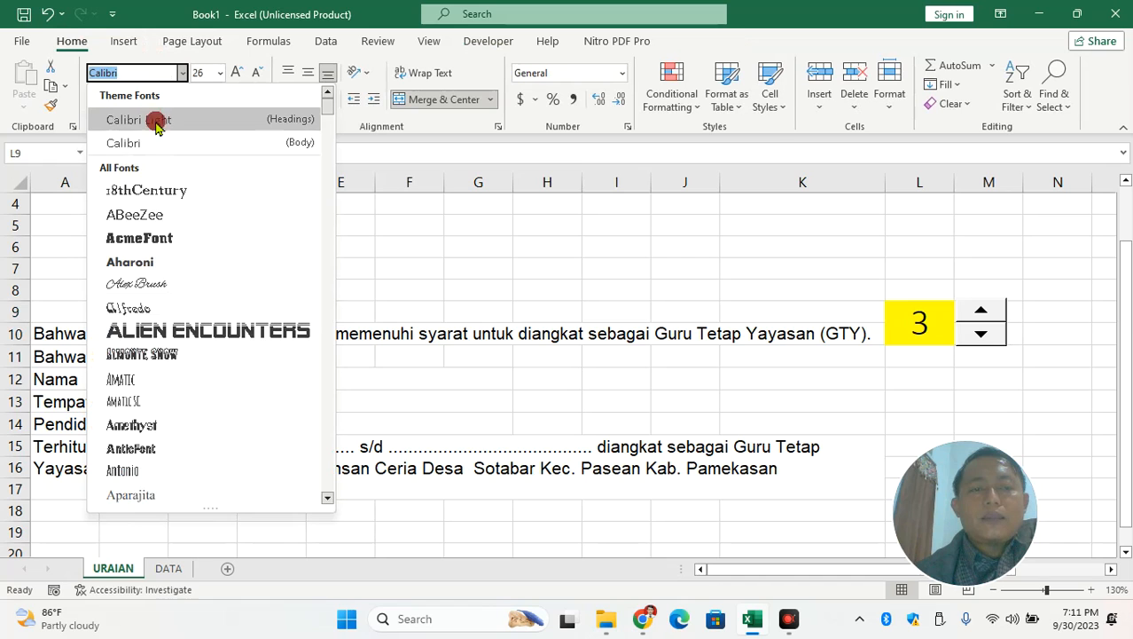
click(147, 79)
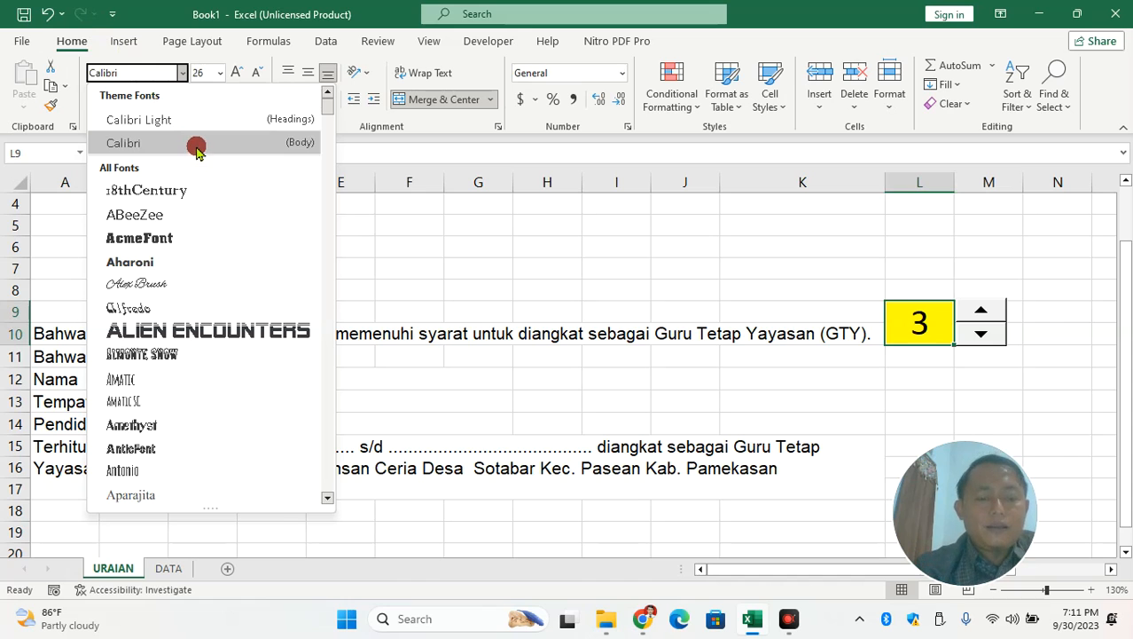
click(183, 72)
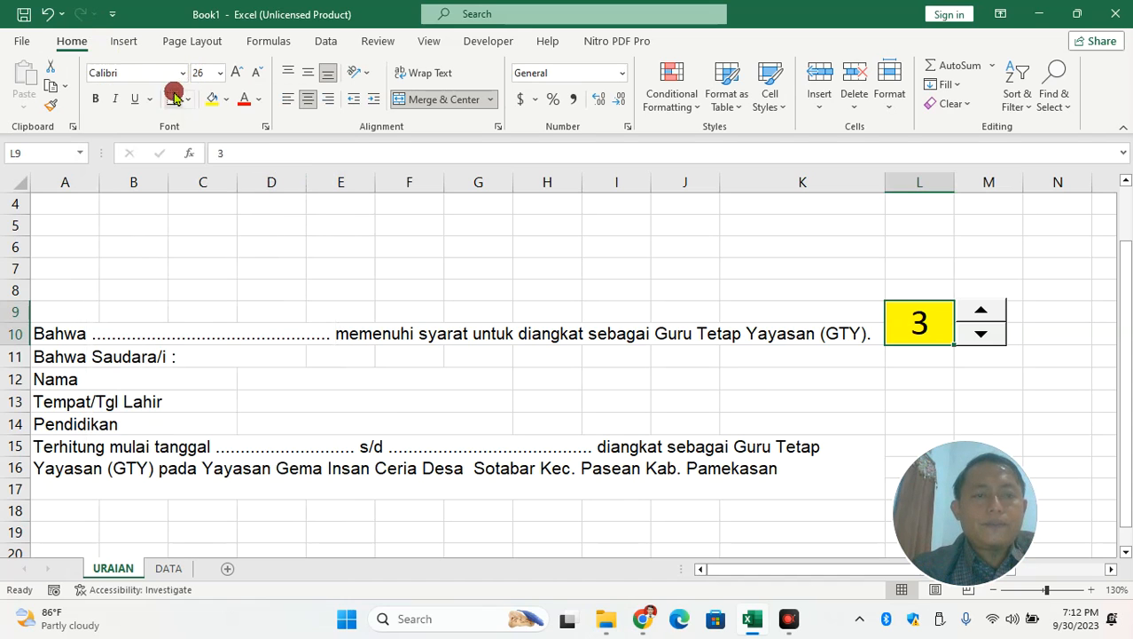
click(182, 72)
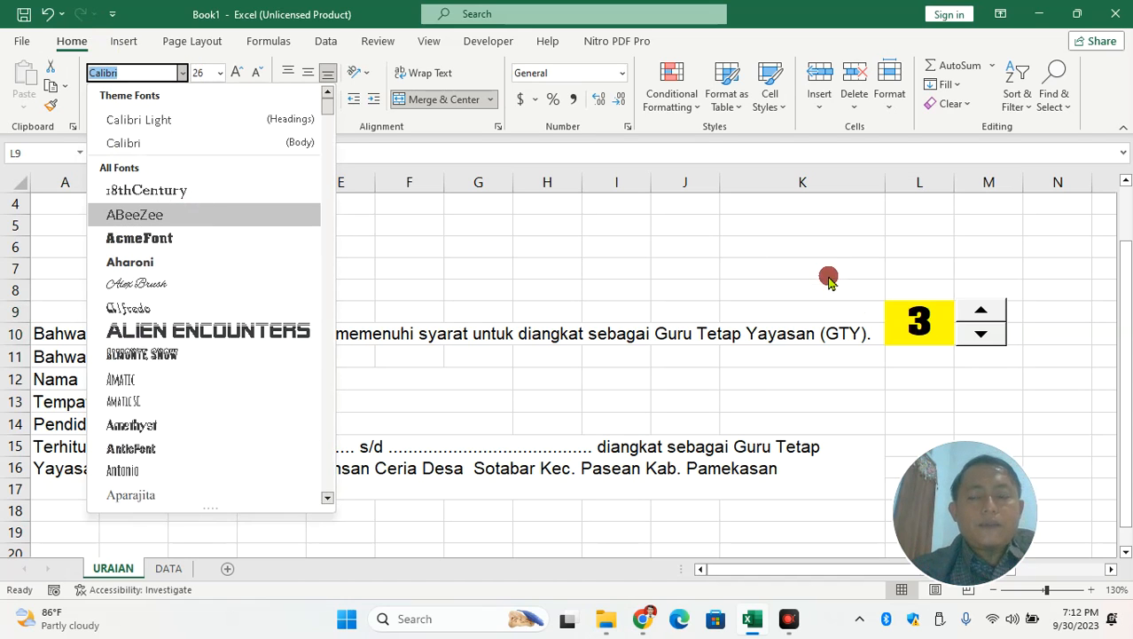
Make the number in the yellow cell L9 bold
click(918, 324)
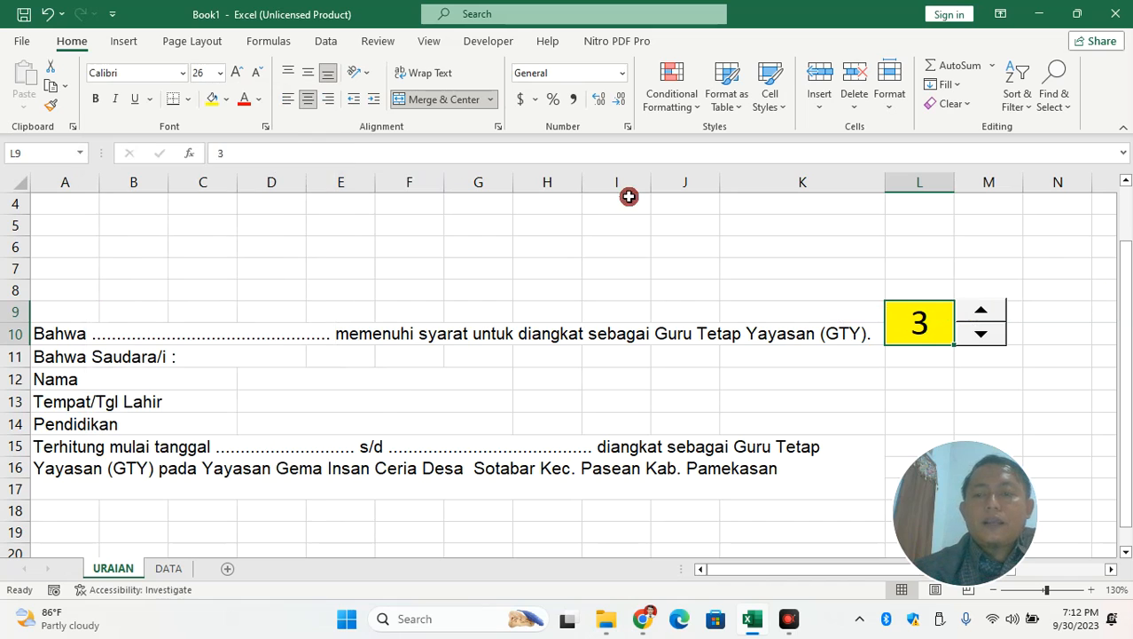
click(816, 325)
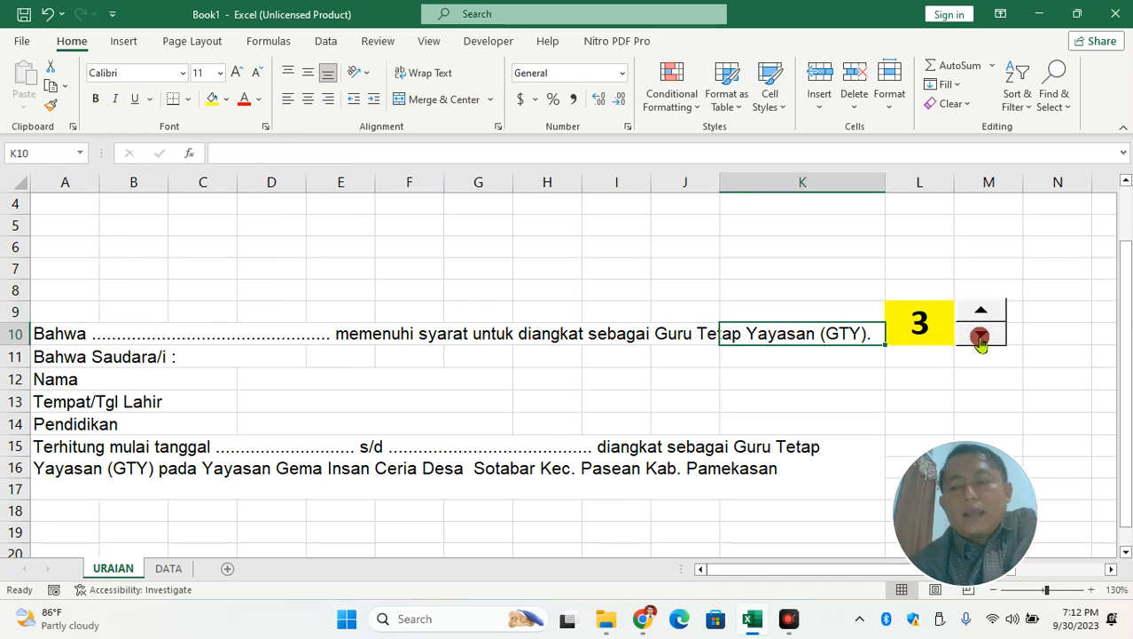
Test the spin button by stepping the number in L9 up and down, ending at 0
click(936, 310)
click(982, 332)
click(982, 333)
click(981, 309)
click(981, 333)
click(982, 333)
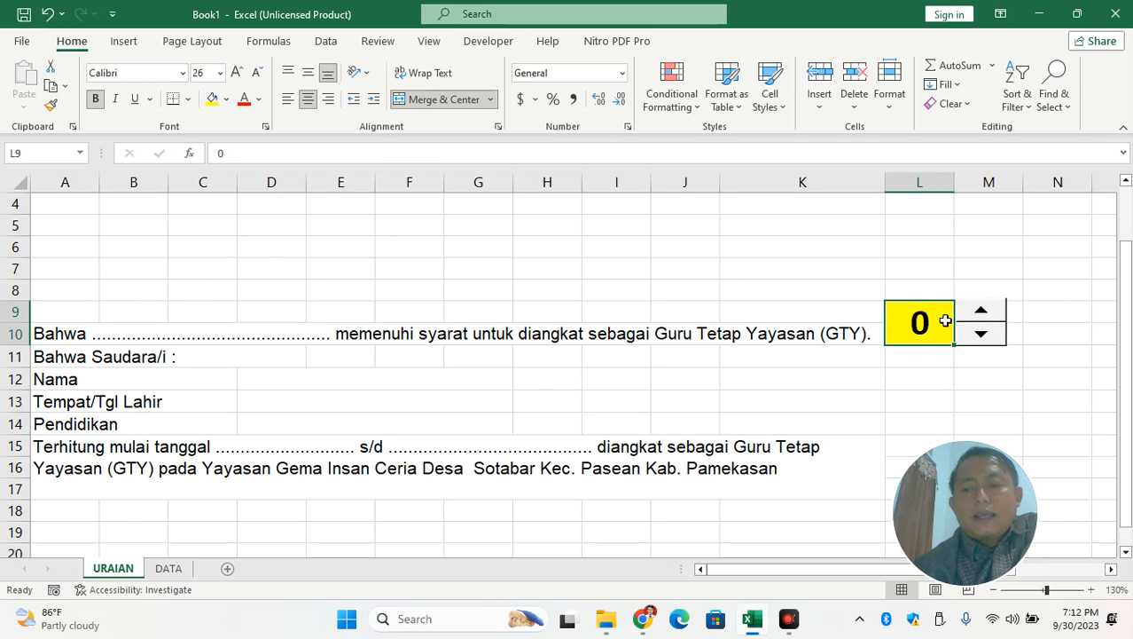
Set the minimum value of the spin button beside cell L9 to 1
click(971, 318)
click(980, 332)
right_click(978, 326)
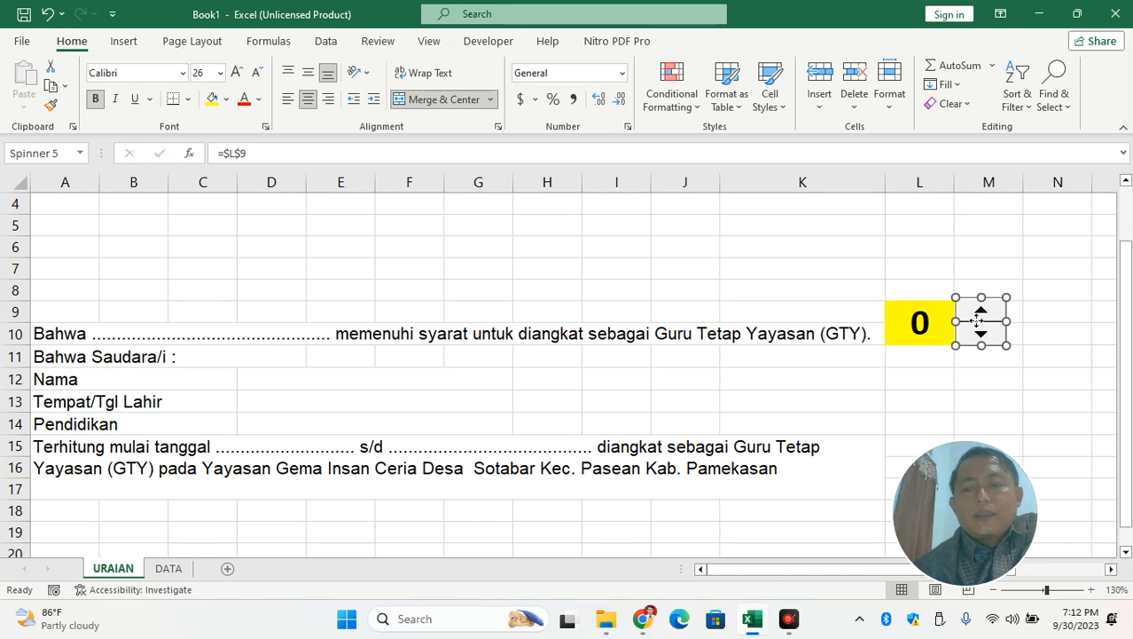
click(1012, 477)
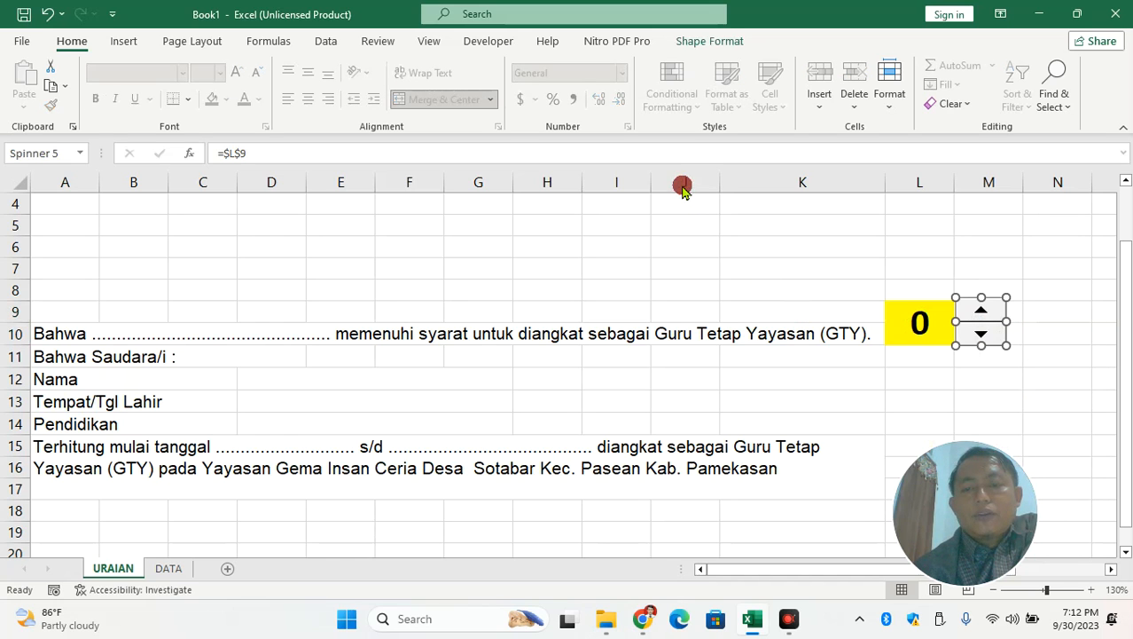
click(568, 166)
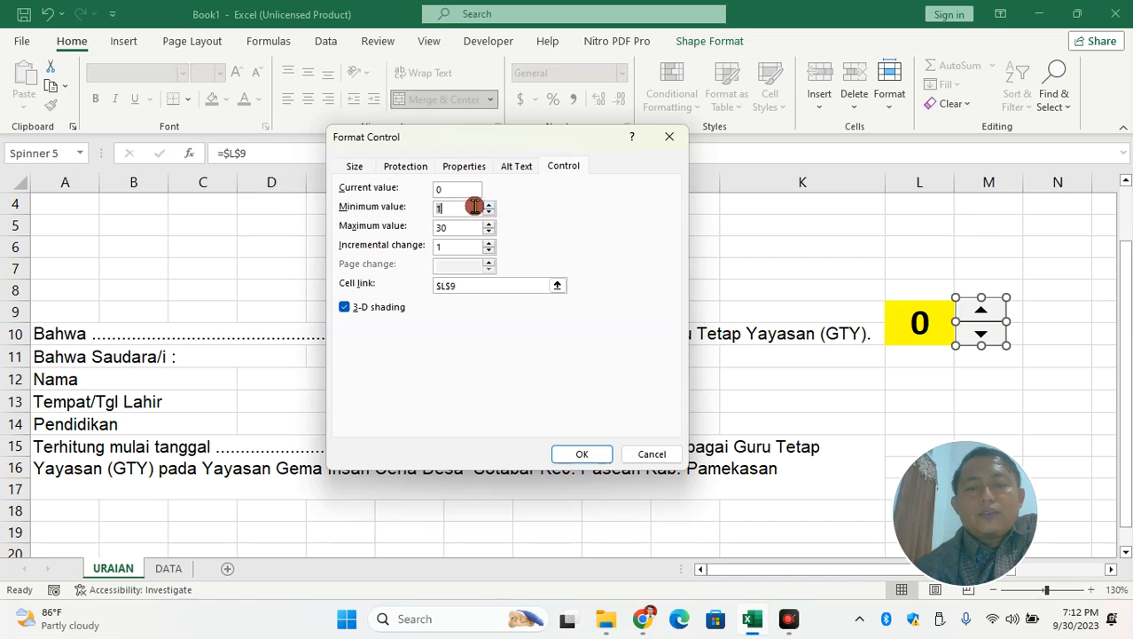
click(583, 453)
click(921, 331)
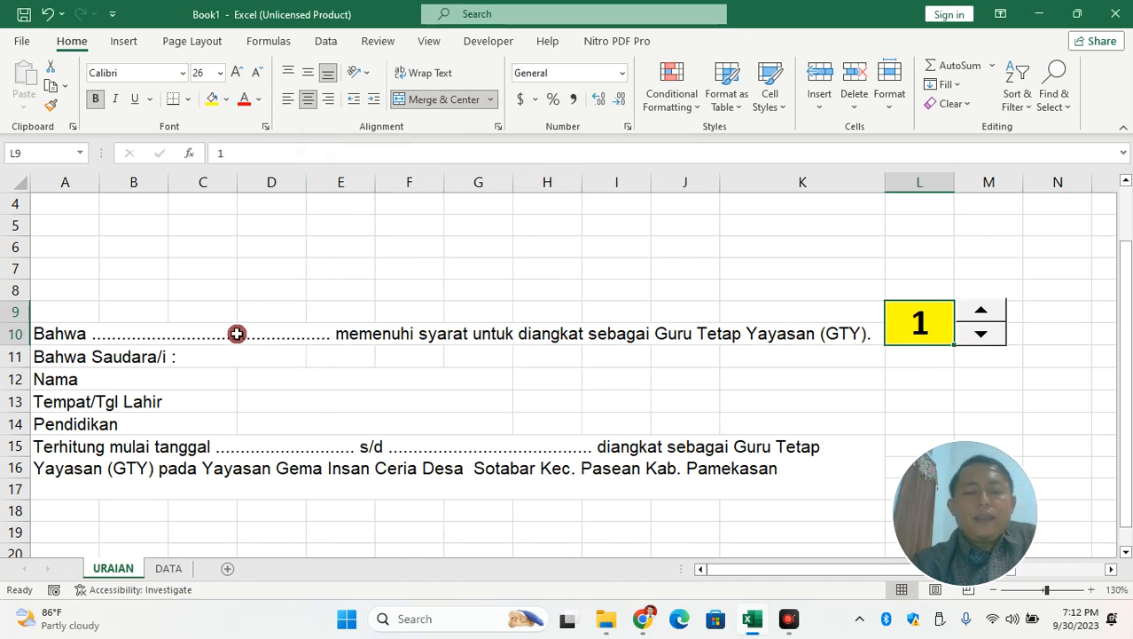
Examine the Nama Guru column on the DATA sheet and the dotted blank in the A10 sentence on the URAIAN sheet
click(169, 567)
drag(119, 232, 144, 383)
click(113, 567)
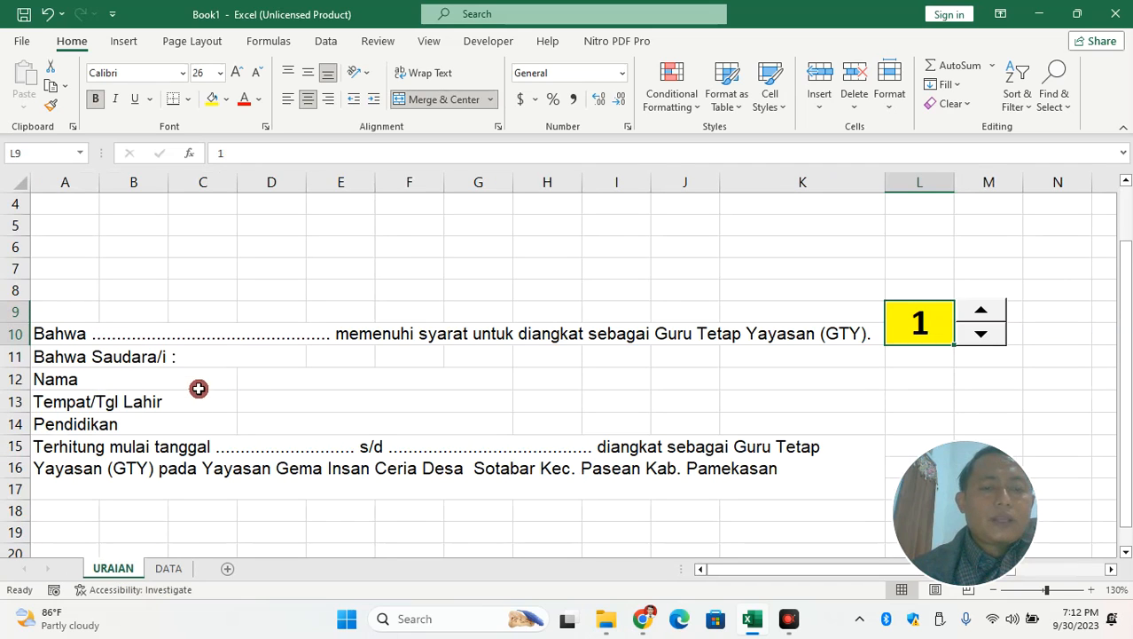
click(94, 339)
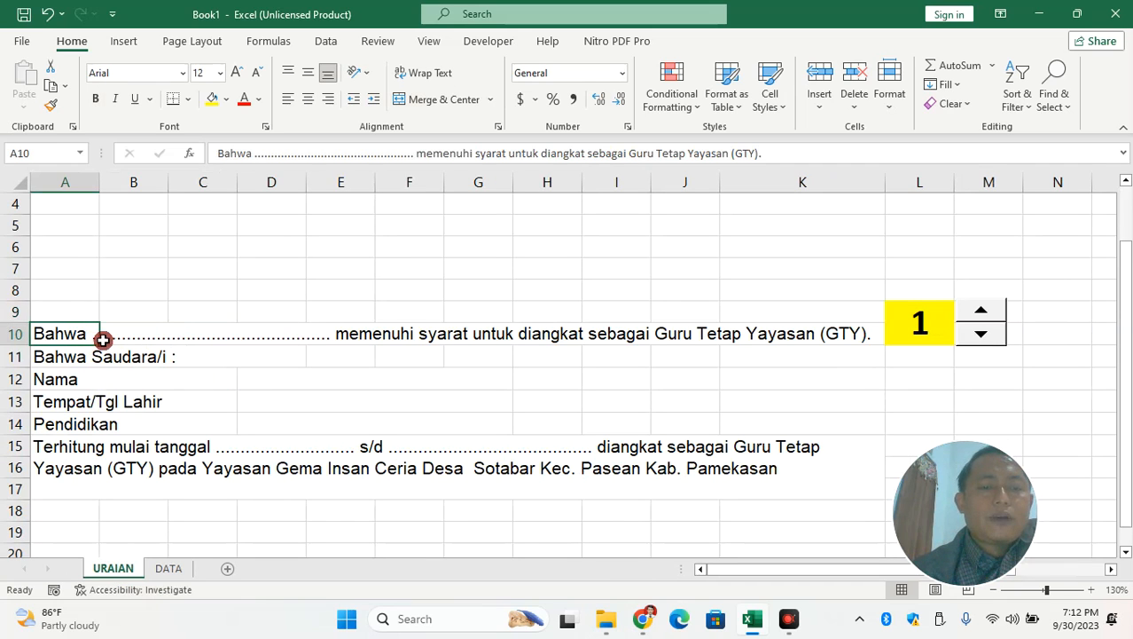
click(167, 568)
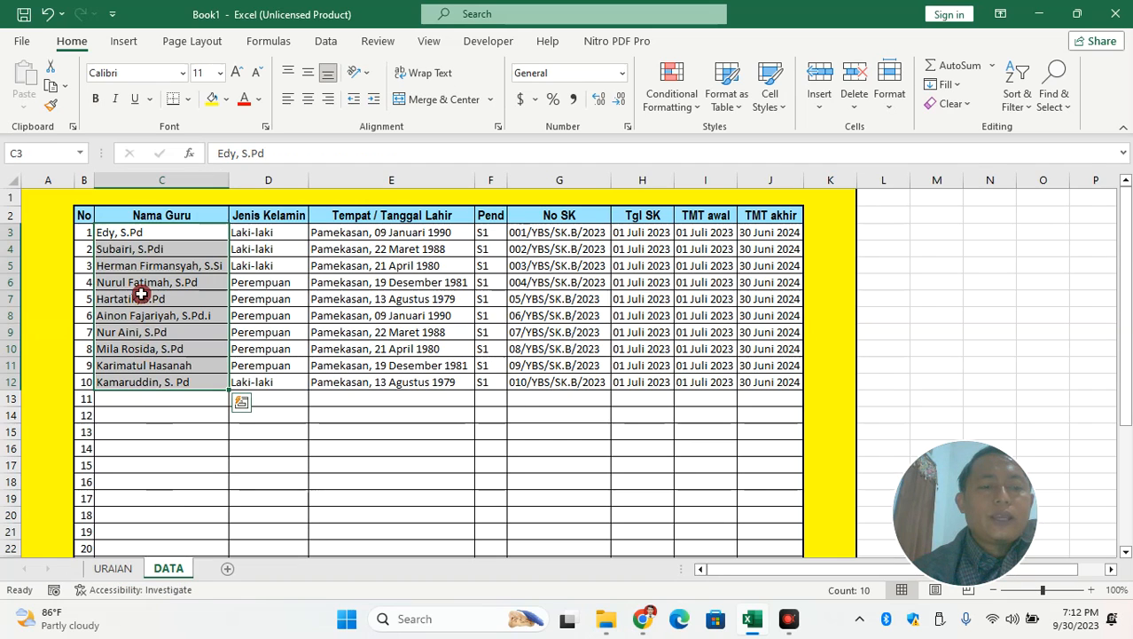
click(137, 235)
click(102, 569)
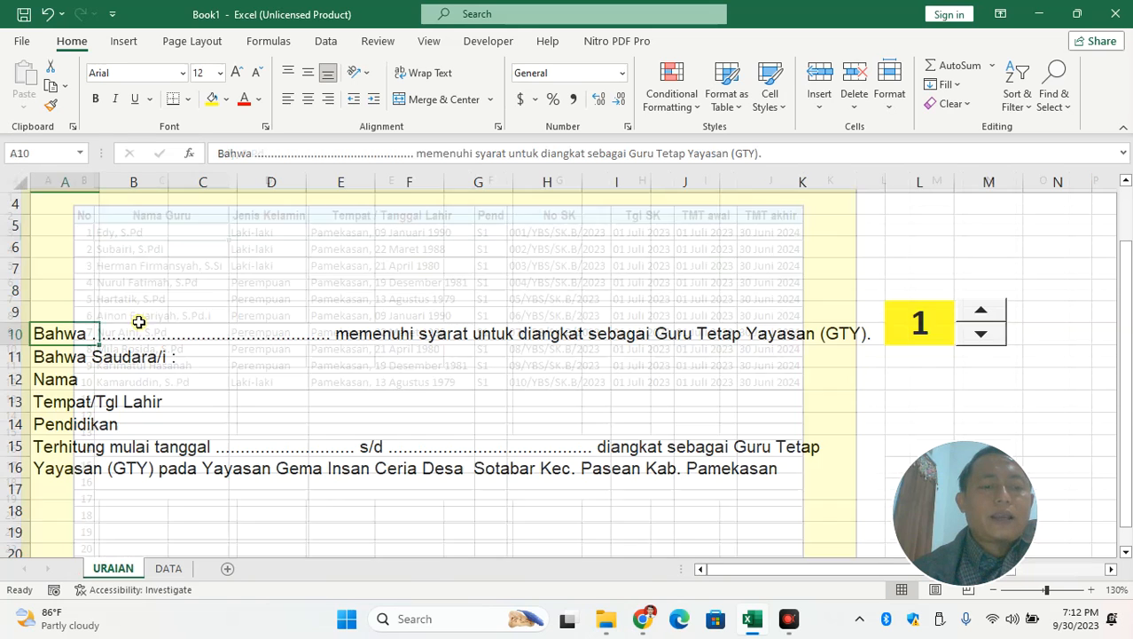
click(139, 335)
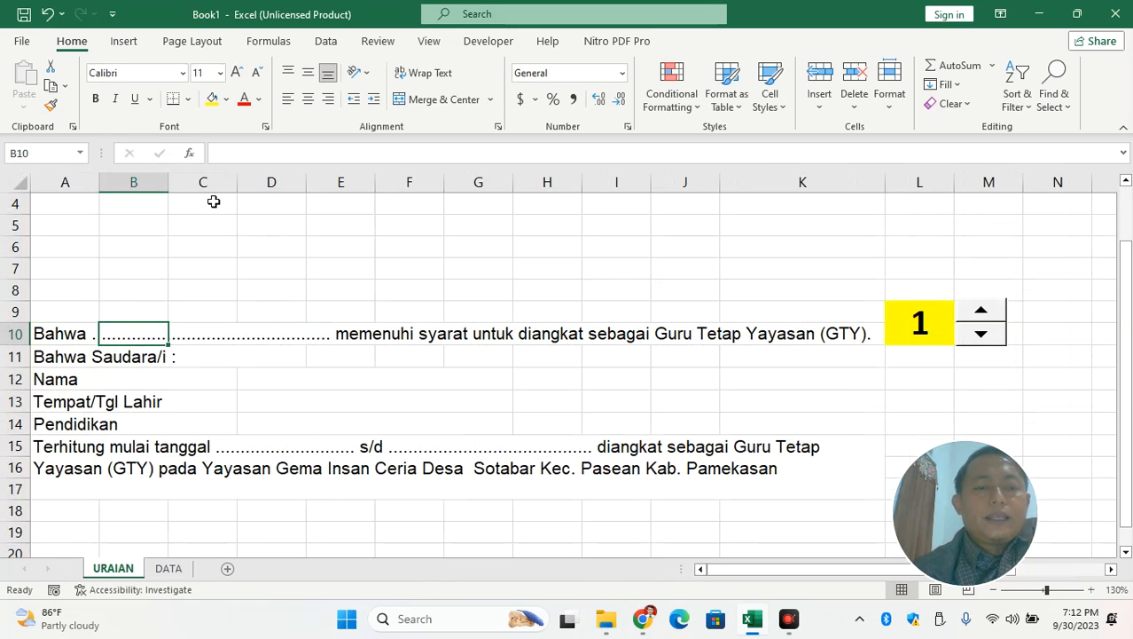
Convert the start of the A10 sentence into the formula text ="Bahwa "&, removing the dotted blank
click(36, 335)
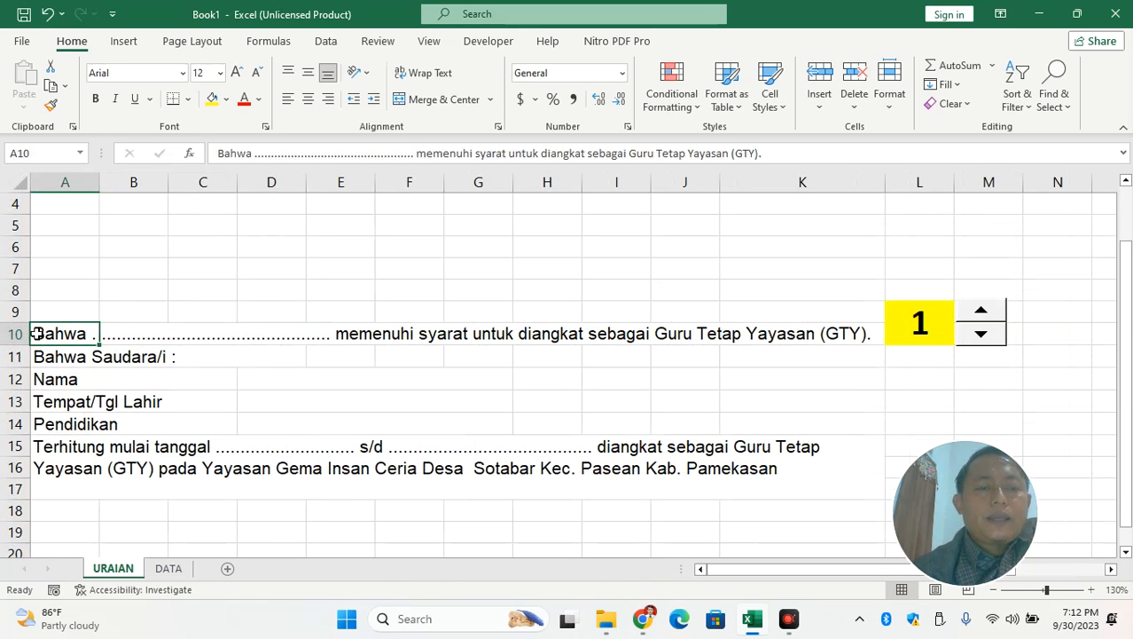
click(218, 155)
text(=)
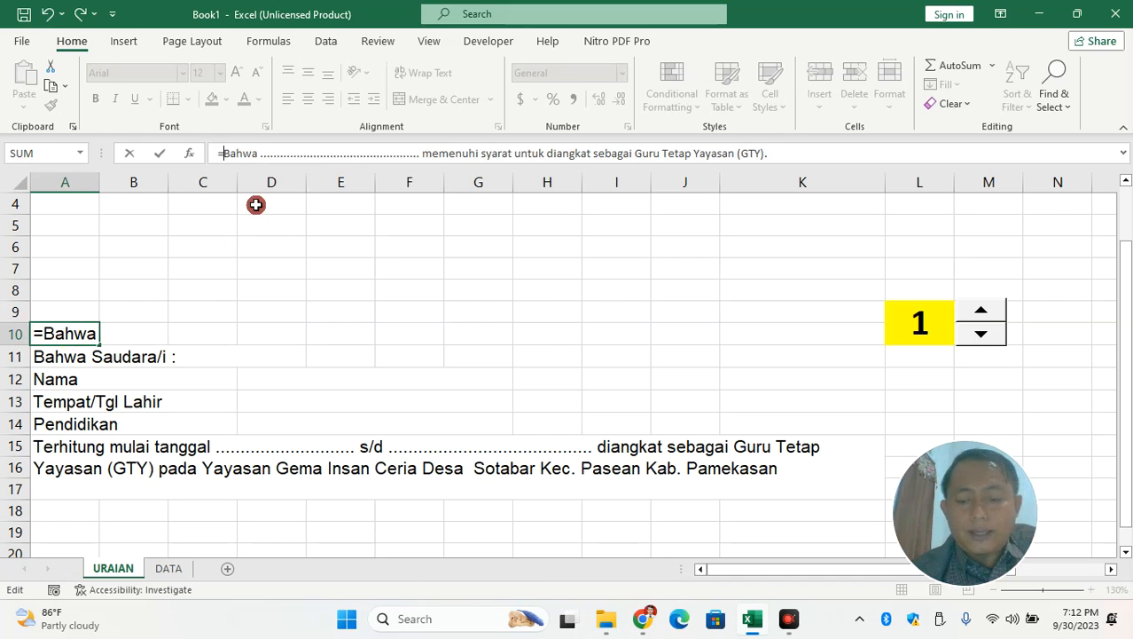
text(")
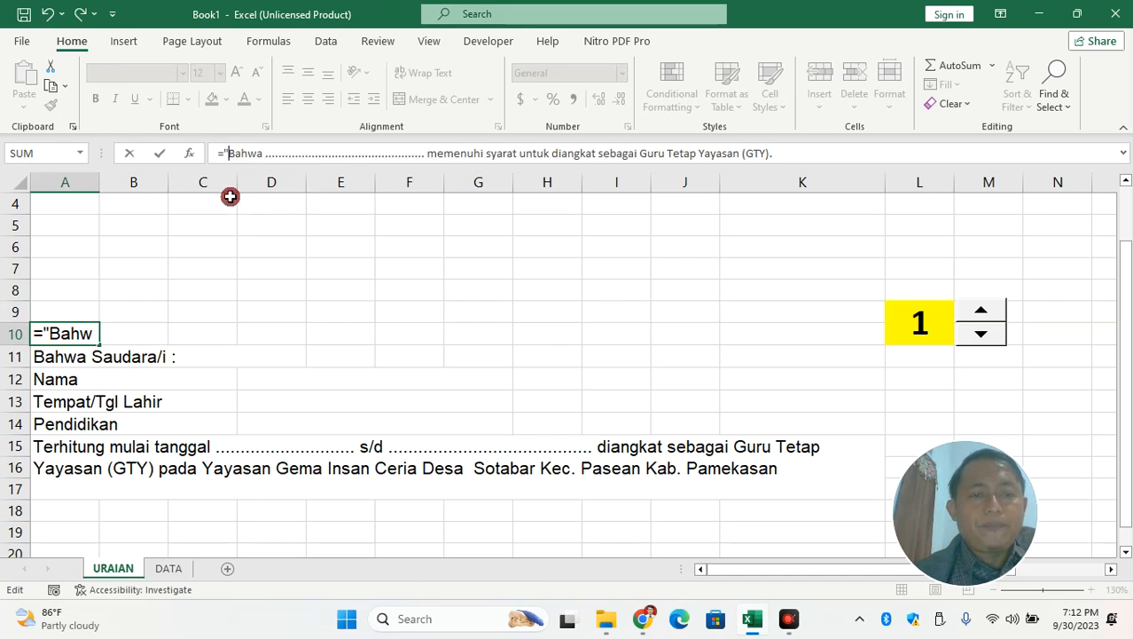
double_click(280, 154)
text(")
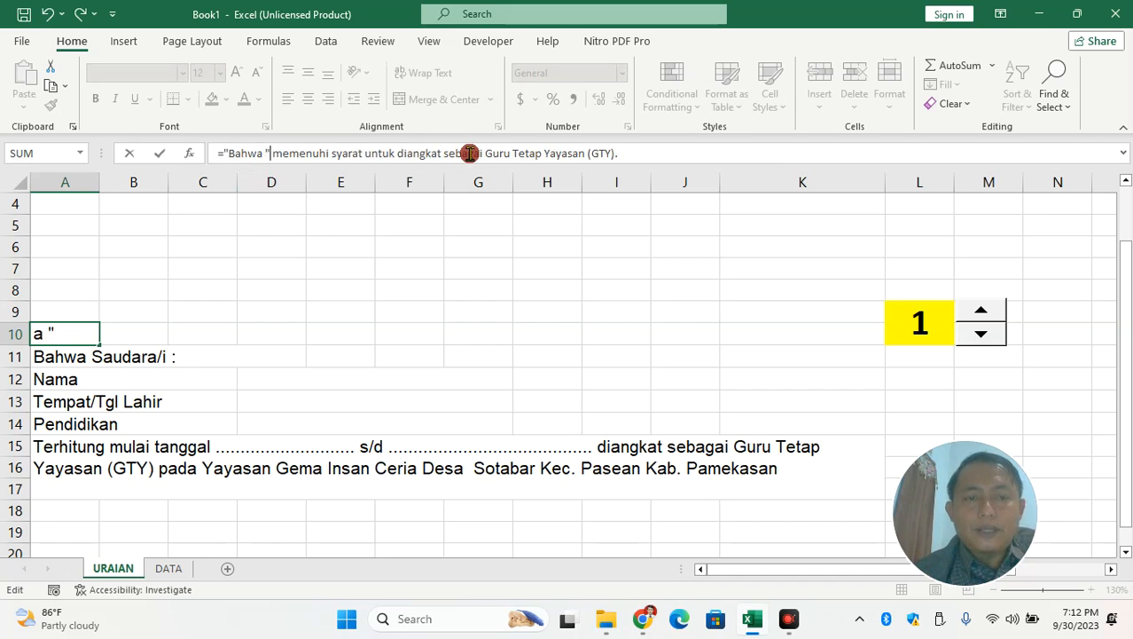
text(&)
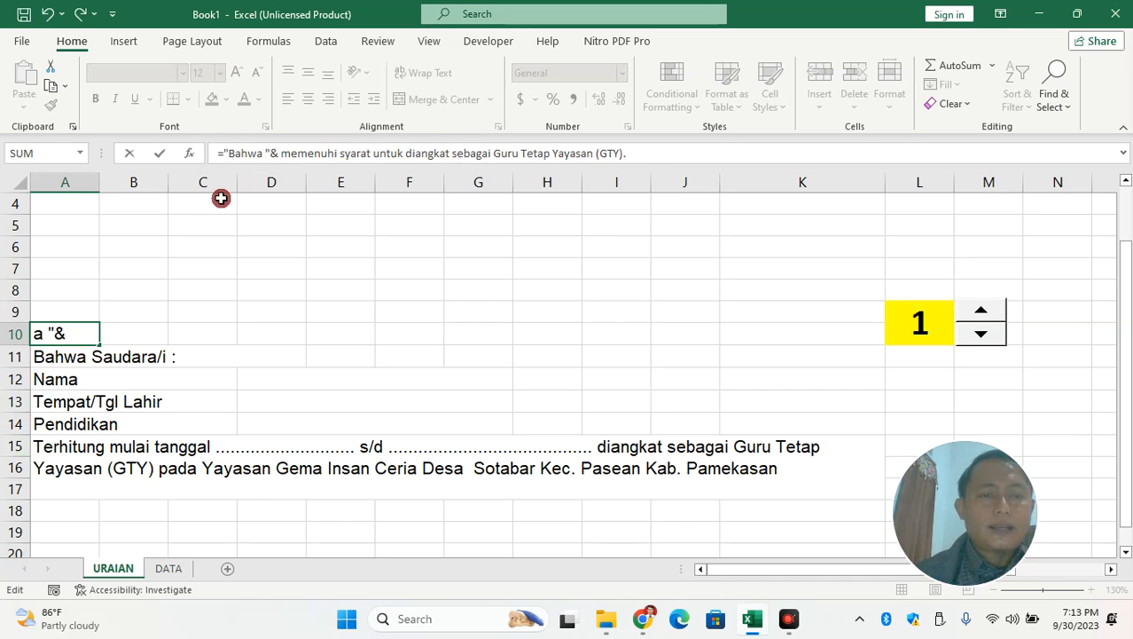
Add a VLOOKUP function after the ampersand in the A10 formula, with L9 as the lookup value
text(VLOOKUP()
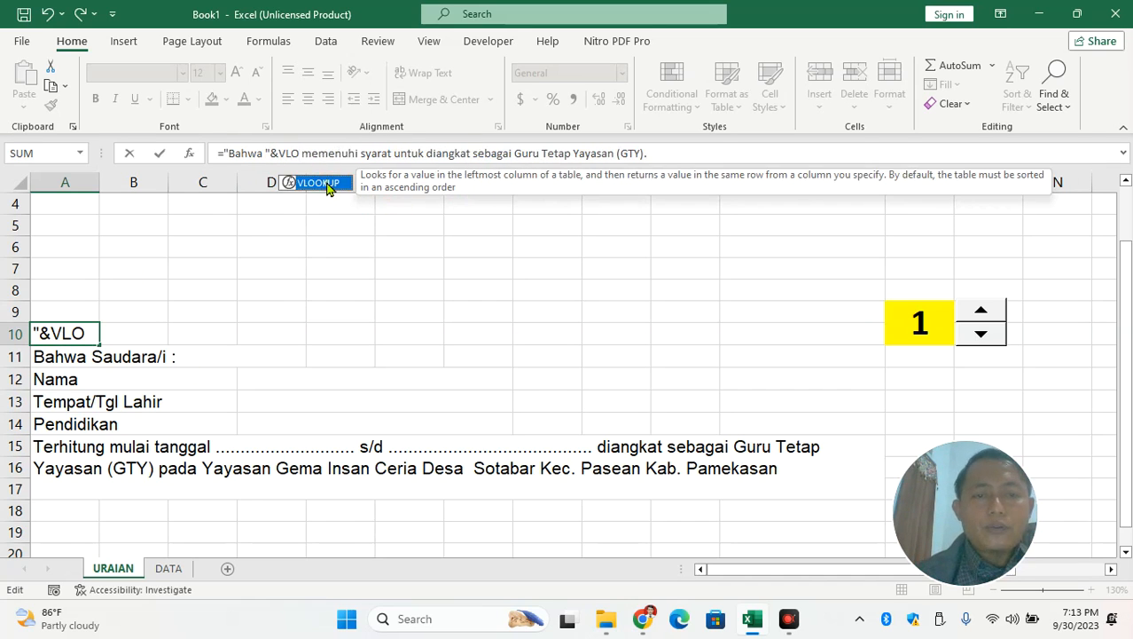
double_click(330, 183)
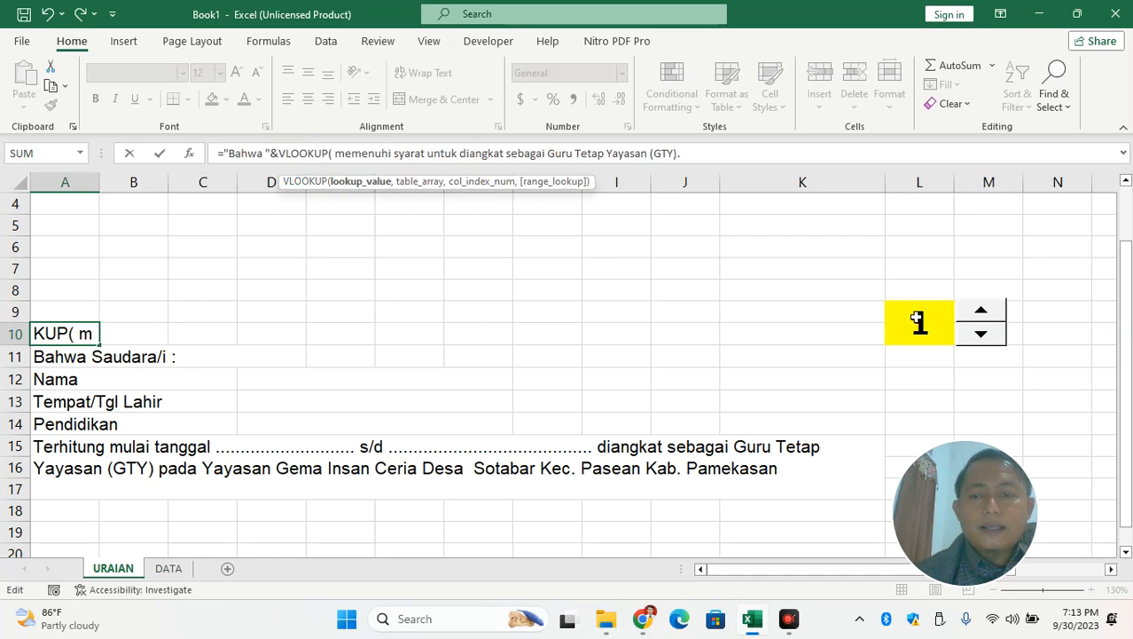
click(917, 321)
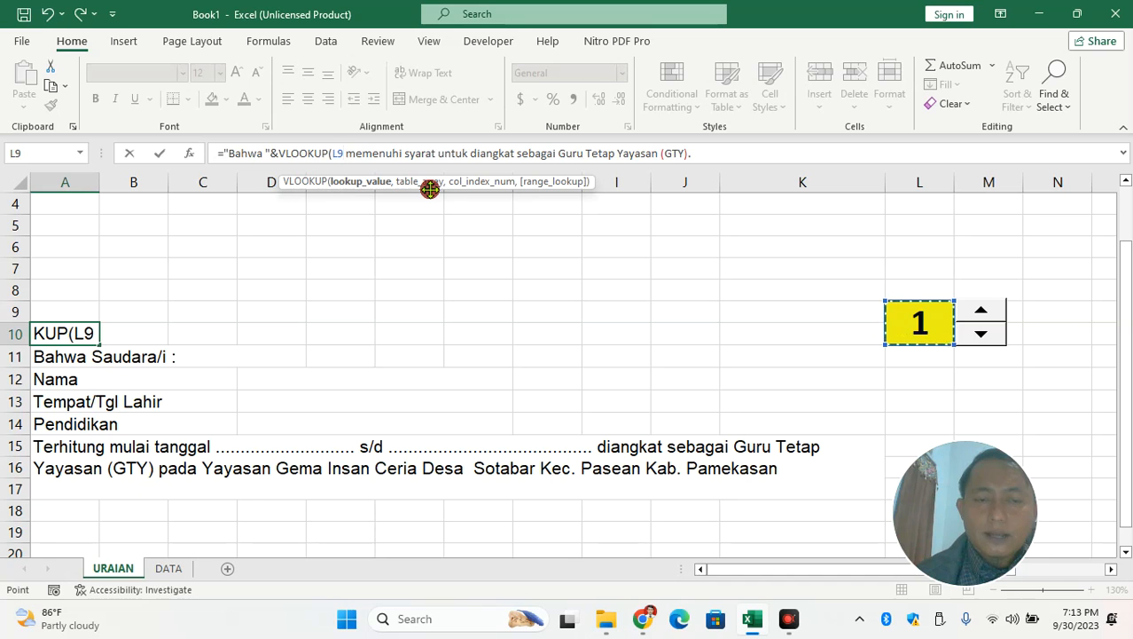
text(,)
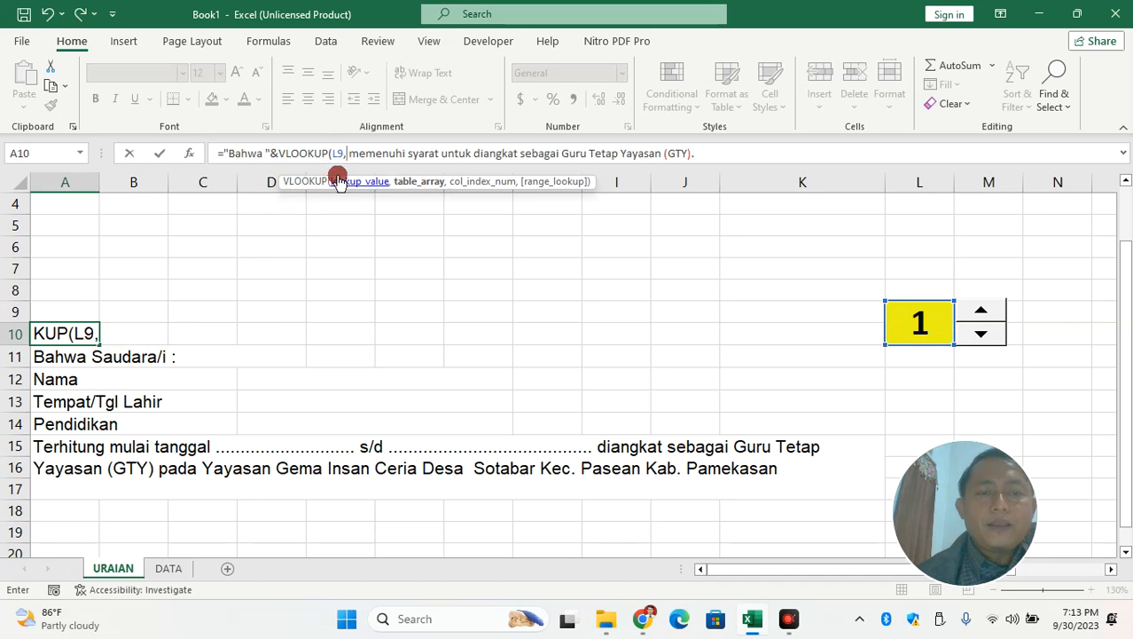
Set the VLOOKUP table array to DATA!B2:$J$32, making only the end reference absolute
click(170, 570)
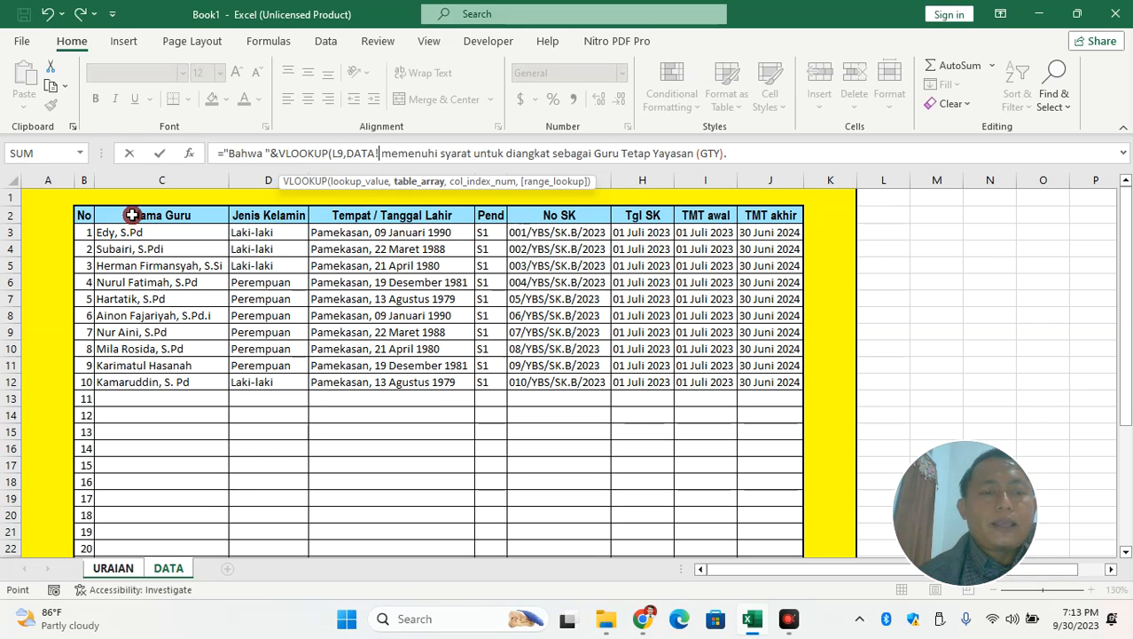
drag(81, 213, 778, 512)
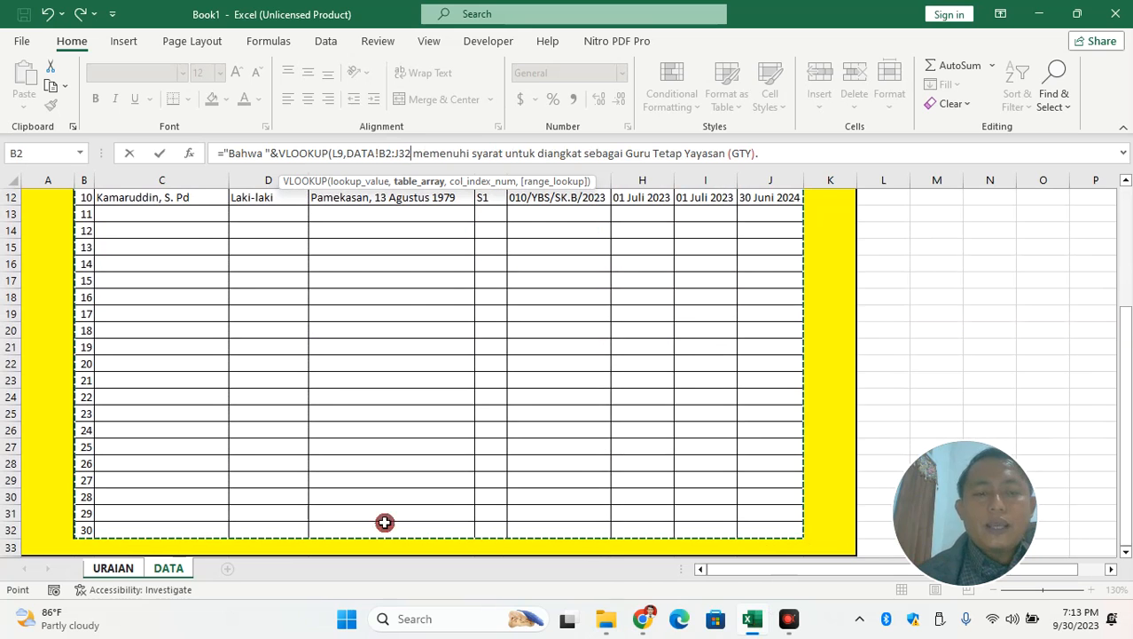
click(412, 153)
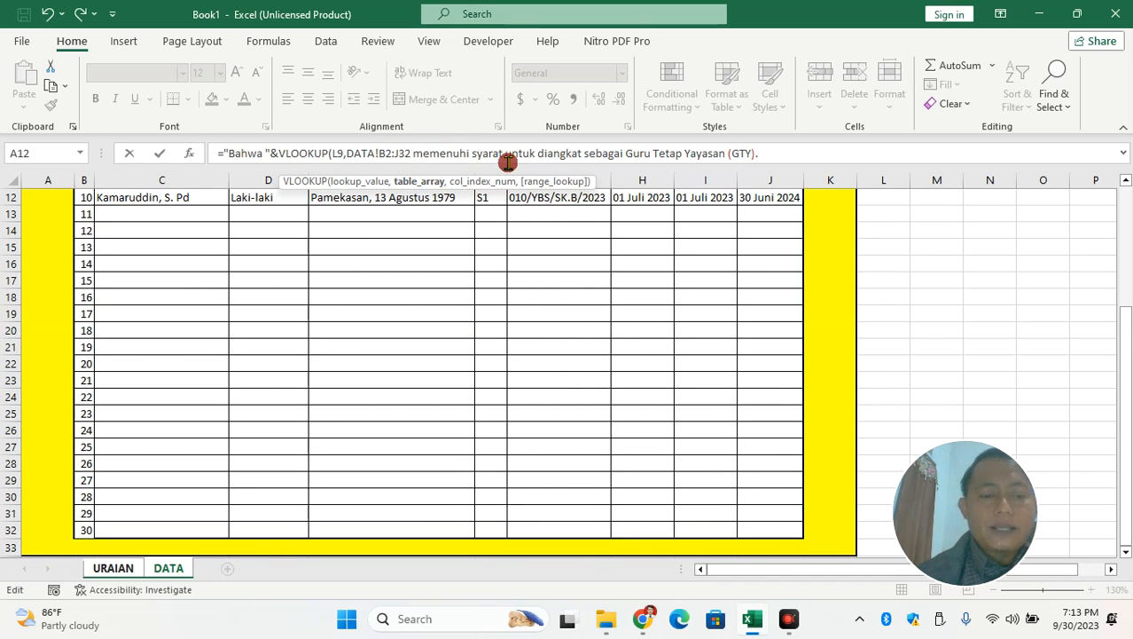
key(F4)
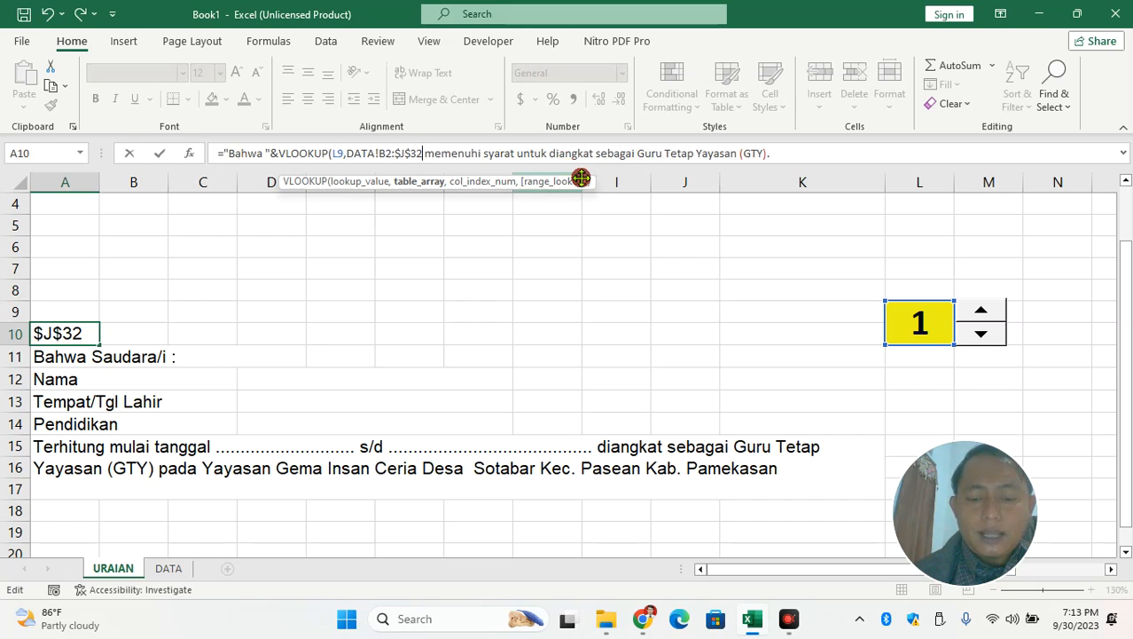
text(,)
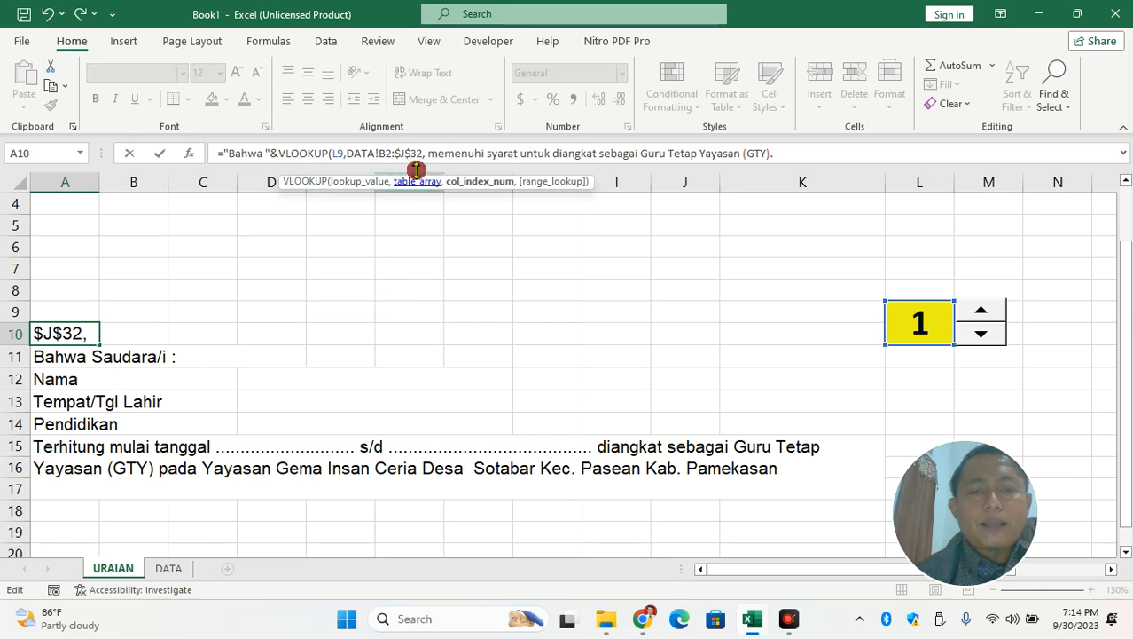
Complete the VLOOKUP in A10 with column index 2 and FALSE for an exact match
text(2)
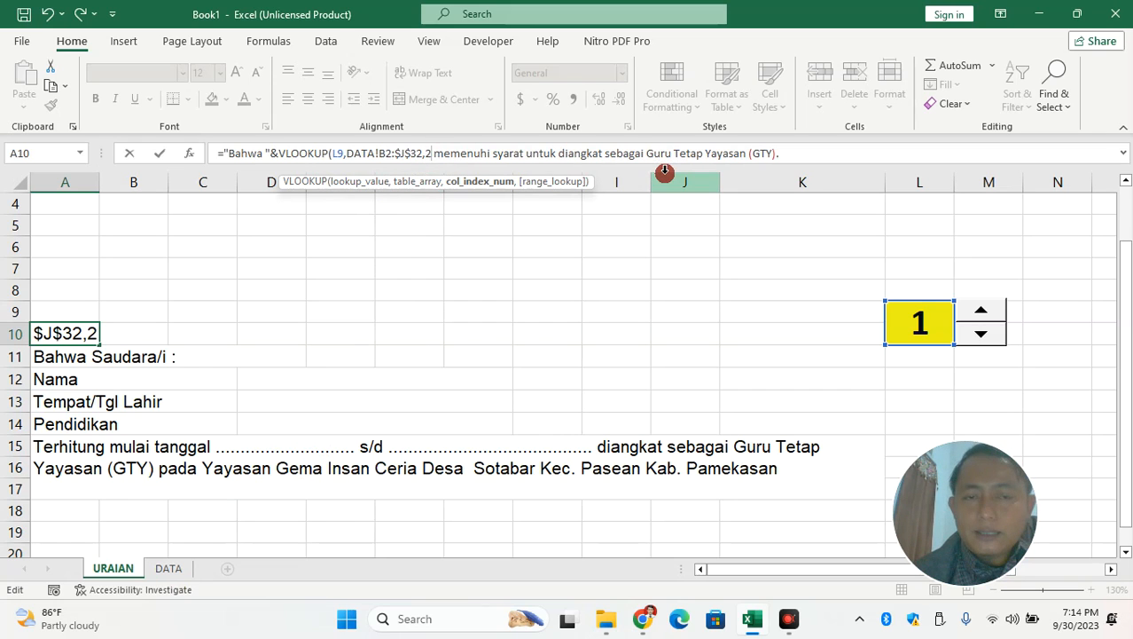
text(,)
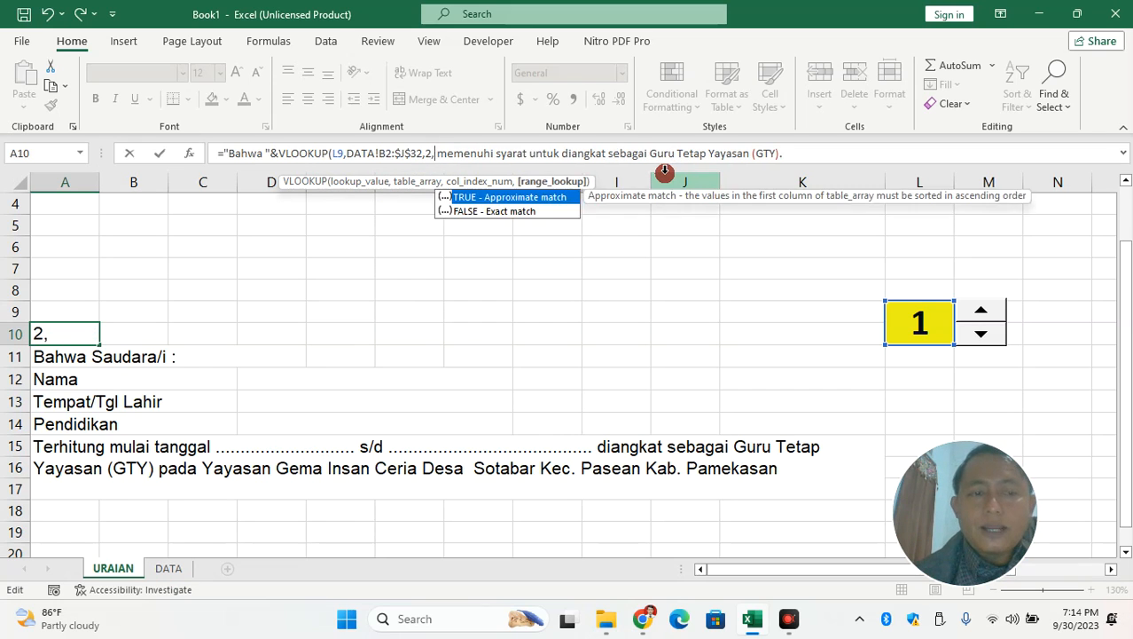
click(462, 214)
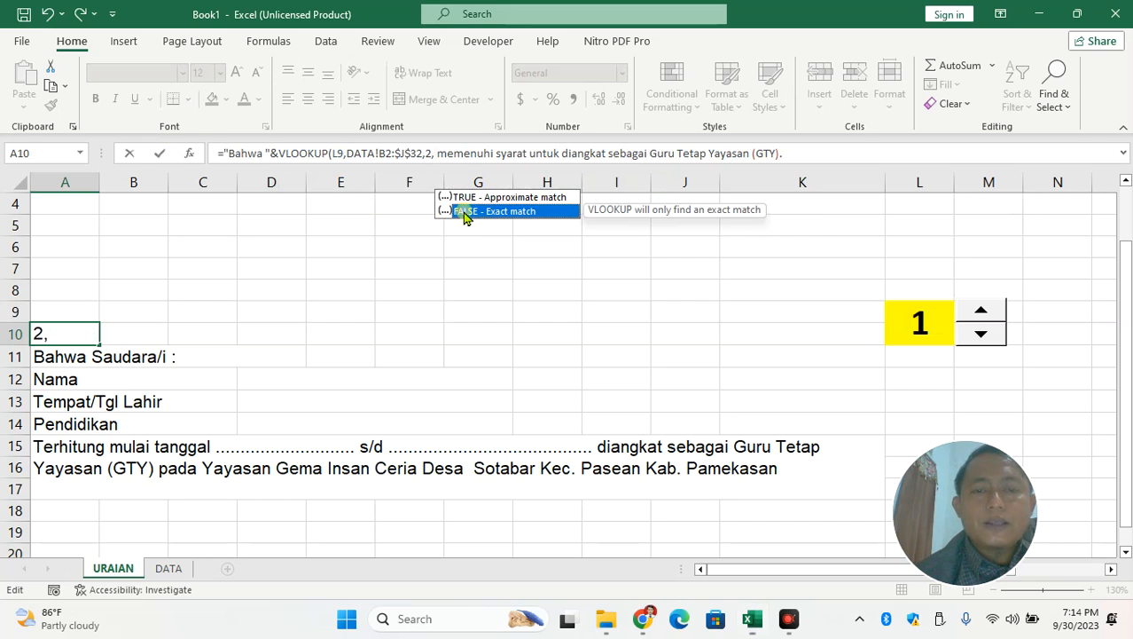
double_click(473, 213)
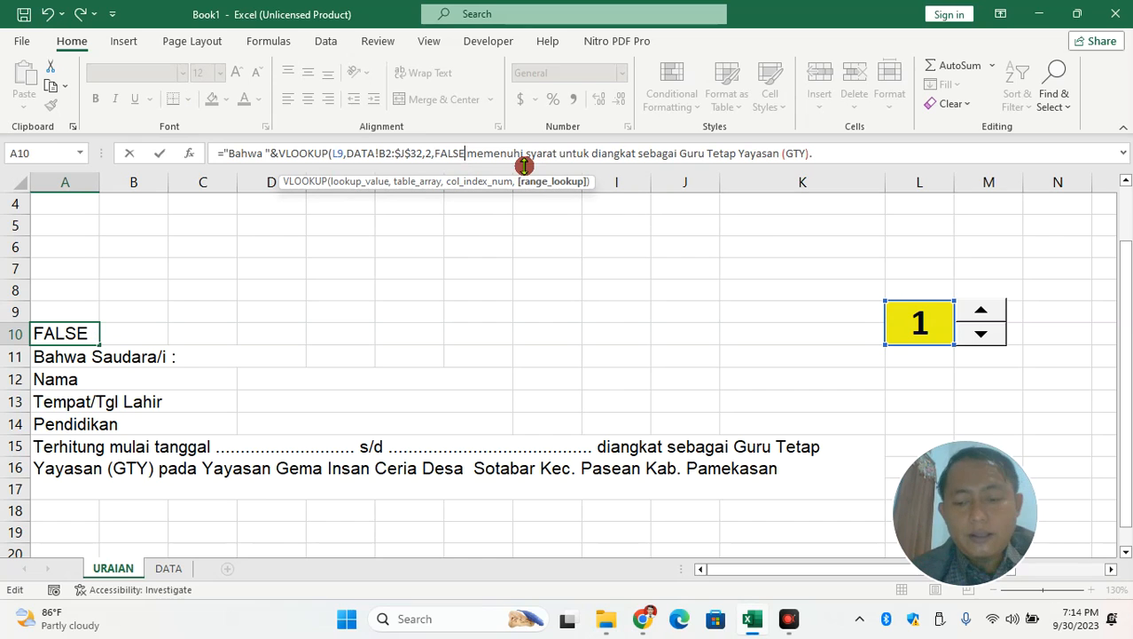
text())
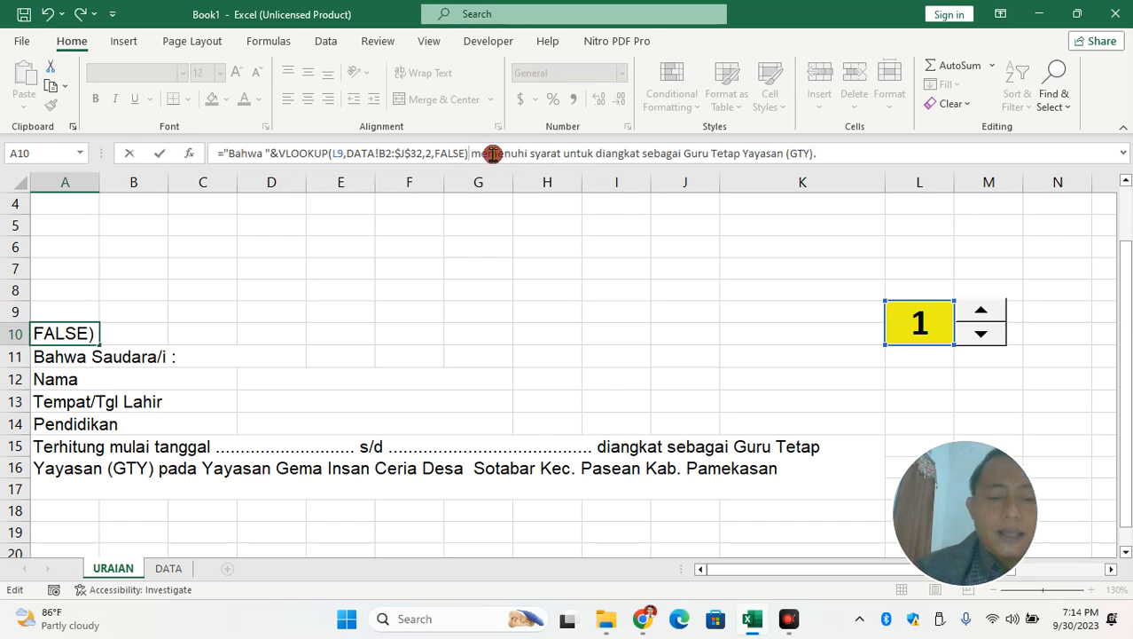
Join the rest of the A10 sentence to the VLOOKUP as quoted text and enter the formula
text(&)
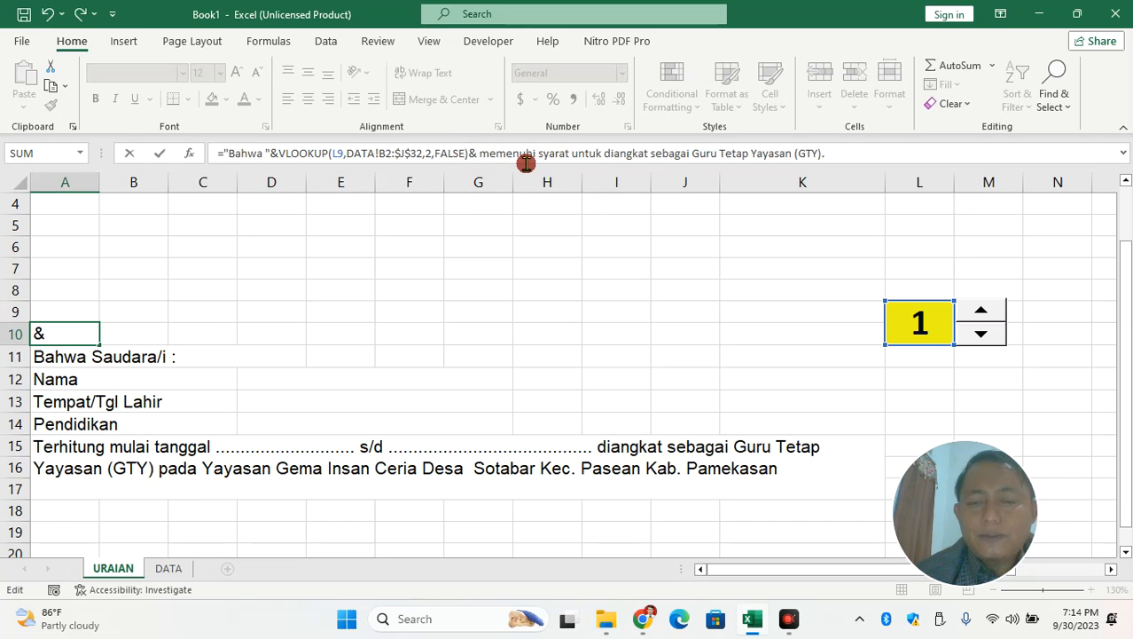
text(")
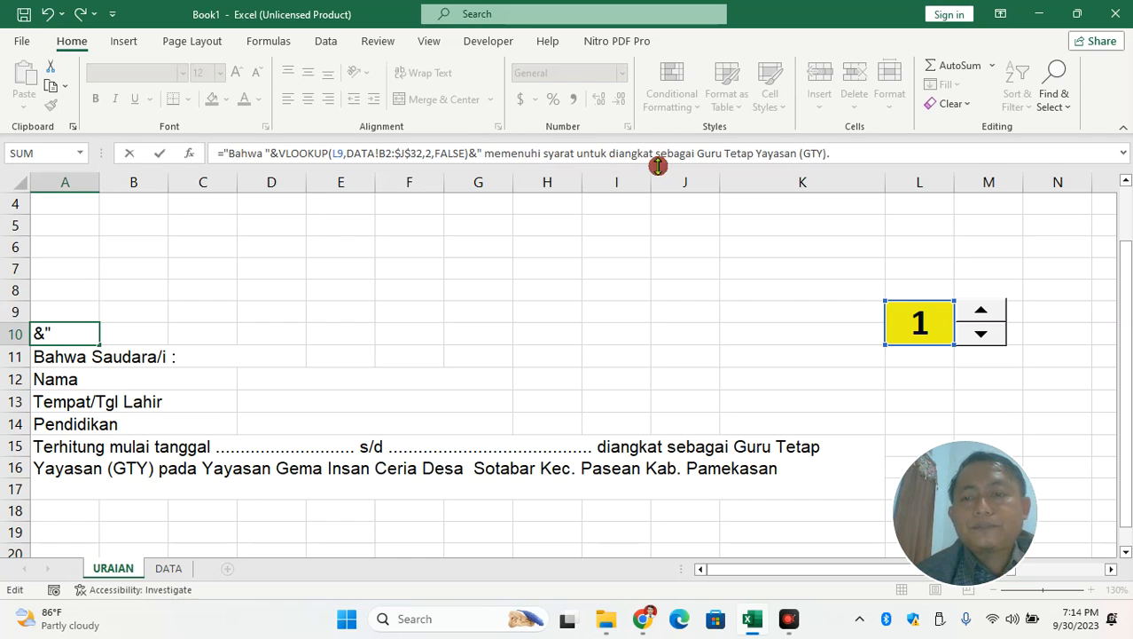
click(222, 152)
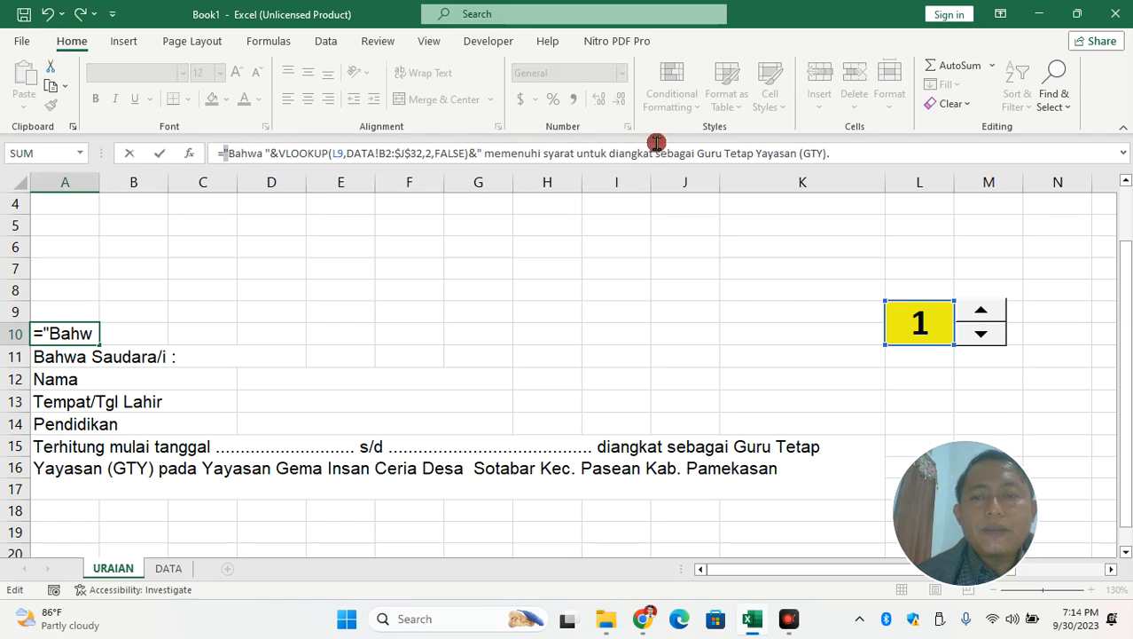
click(835, 152)
text(")
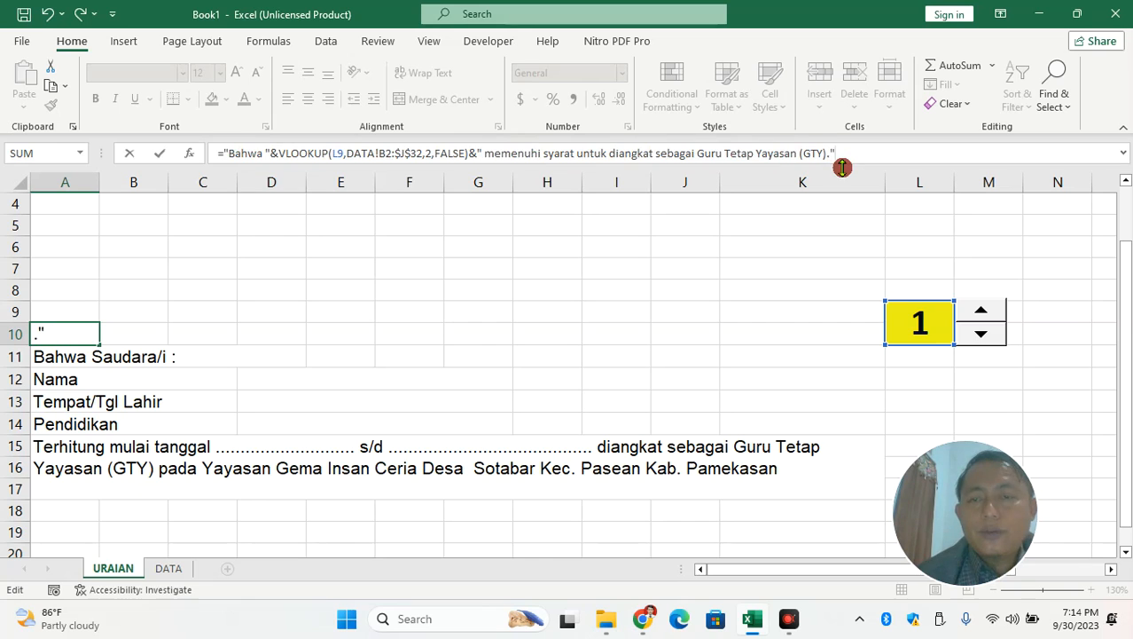
key(Return)
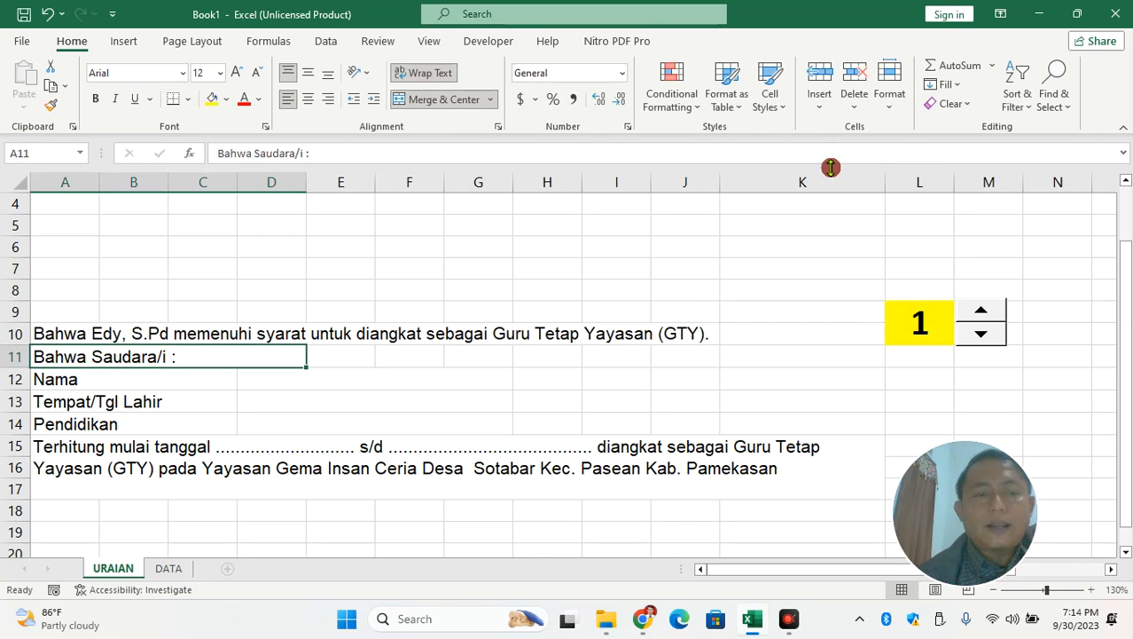
Review the A10 formula and step the record number in L9 up to 2 to test the lookup
click(58, 333)
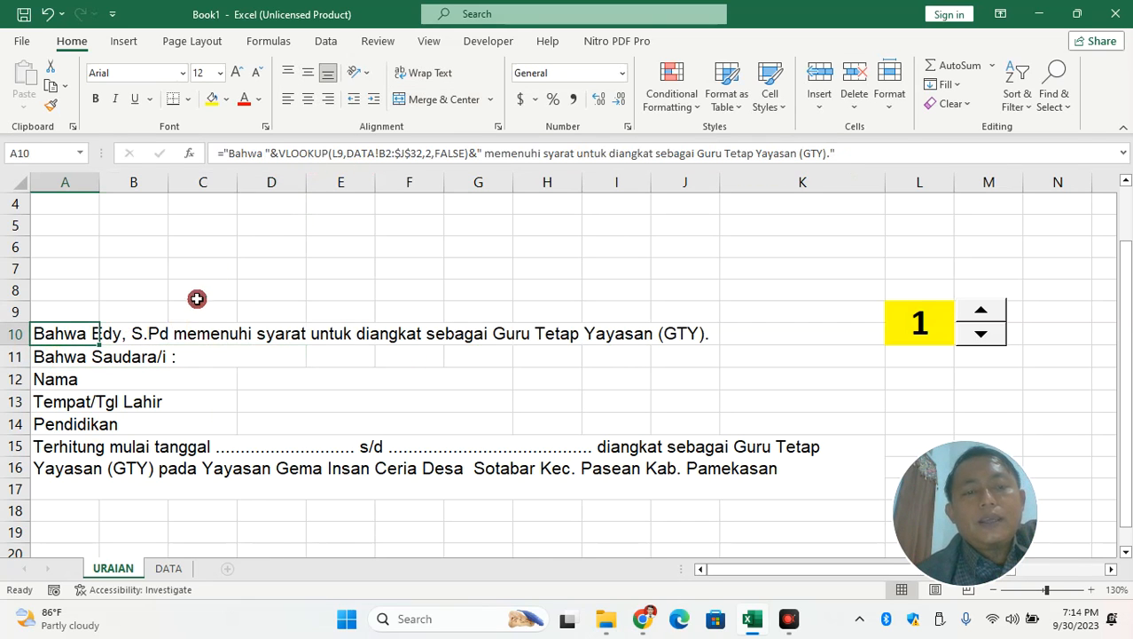
click(919, 322)
click(992, 314)
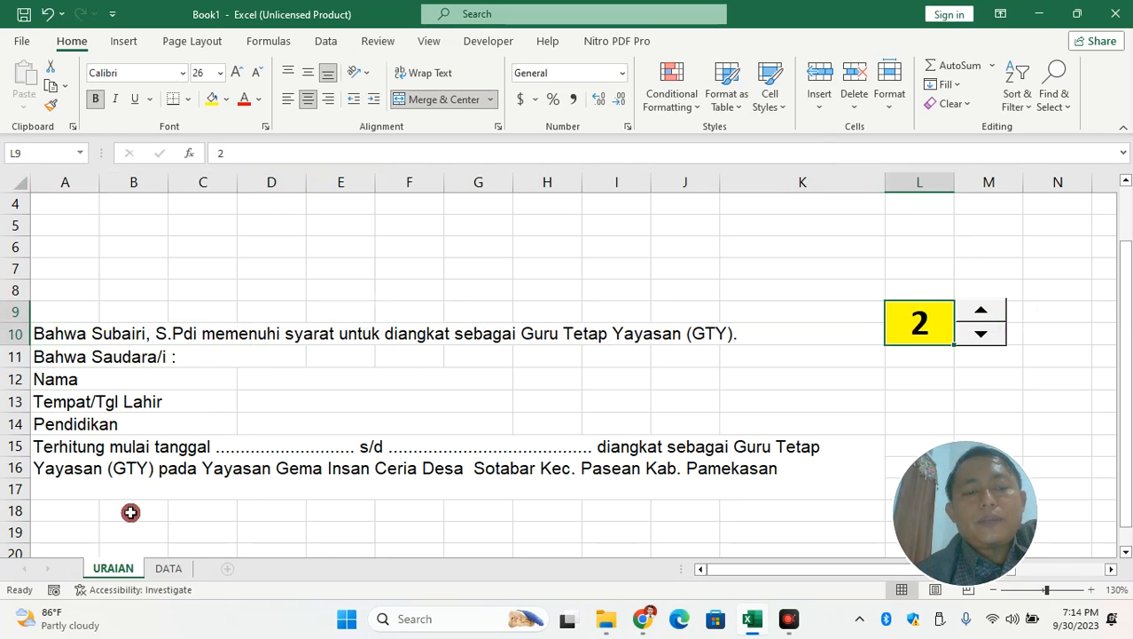
Check the Nama Guru names on the DATA sheet against the lookup result, and return to the URAIAN sheet
click(167, 568)
scroll(119, 307, up, 4)
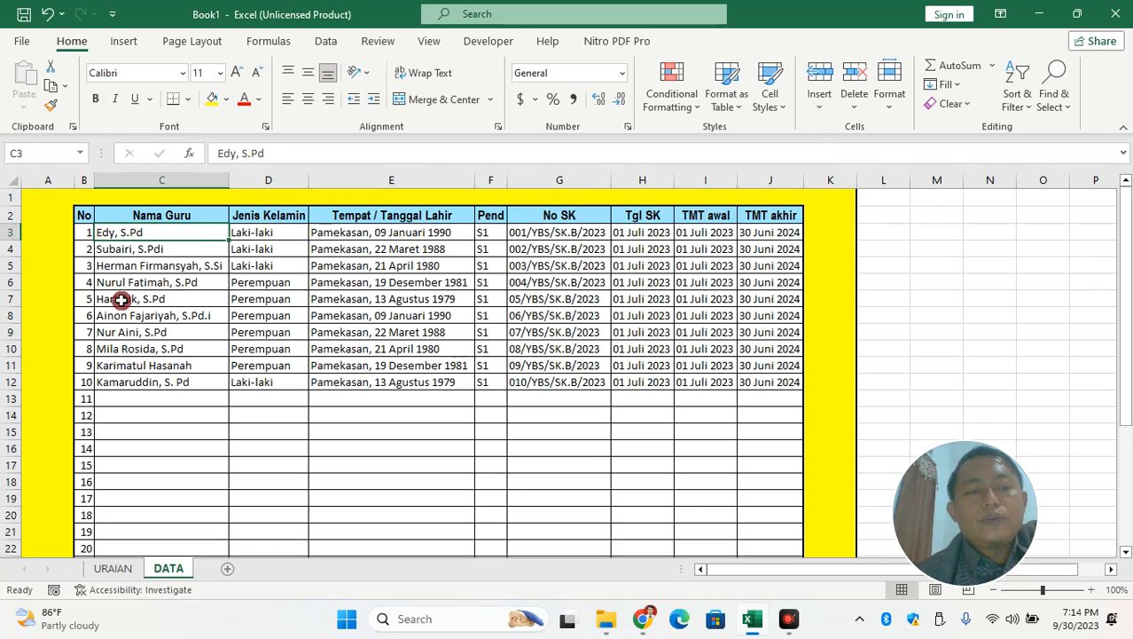
click(115, 252)
drag(122, 221, 141, 402)
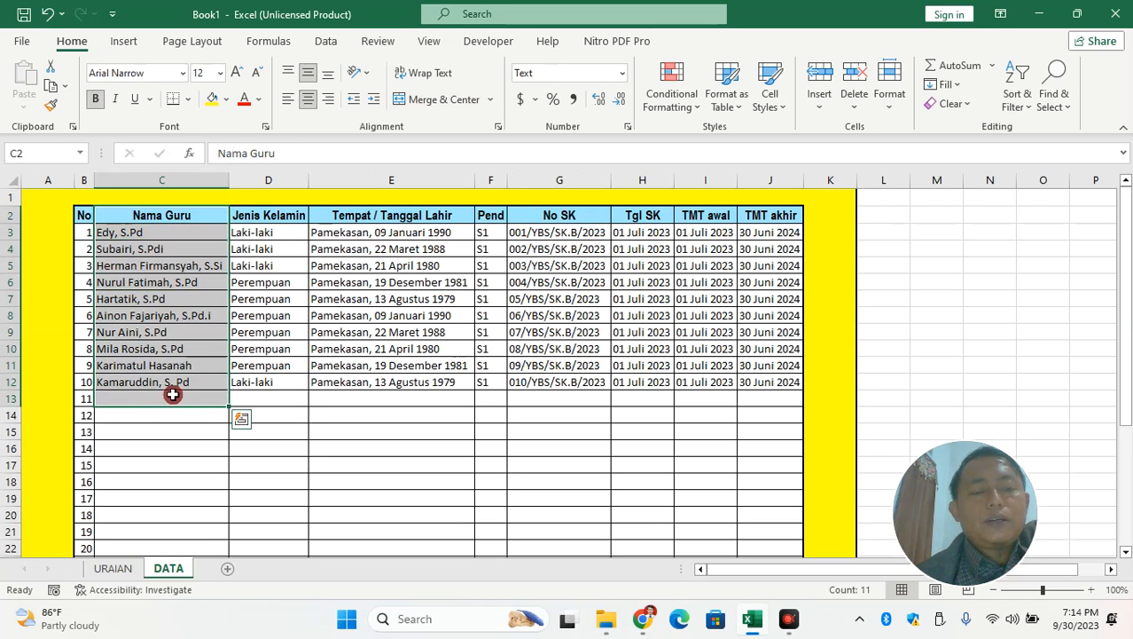
click(113, 569)
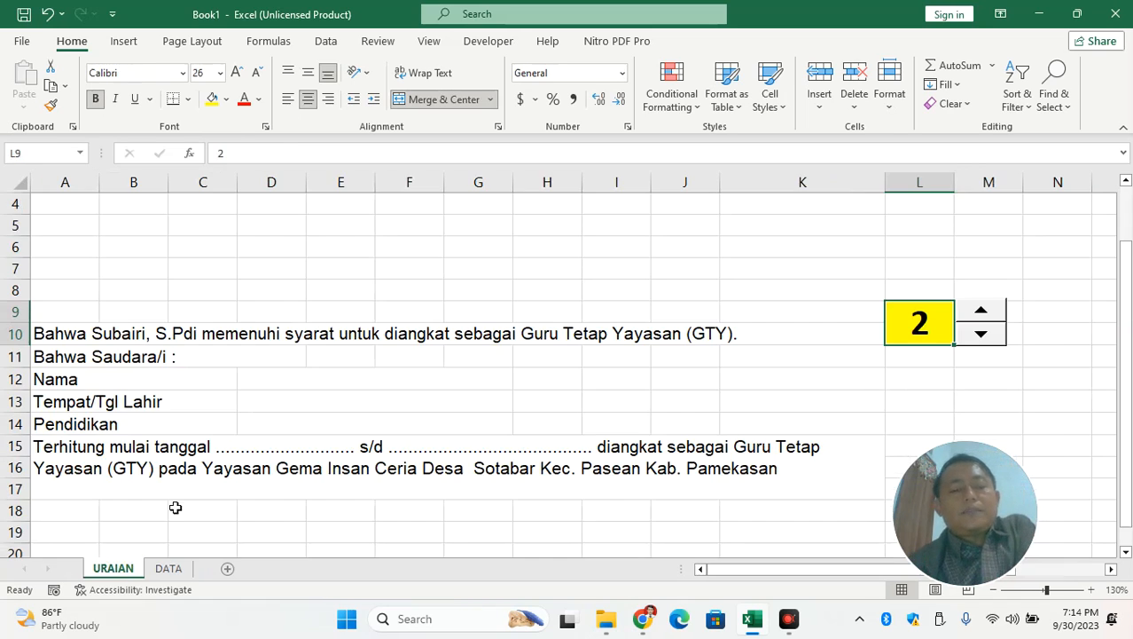
click(113, 378)
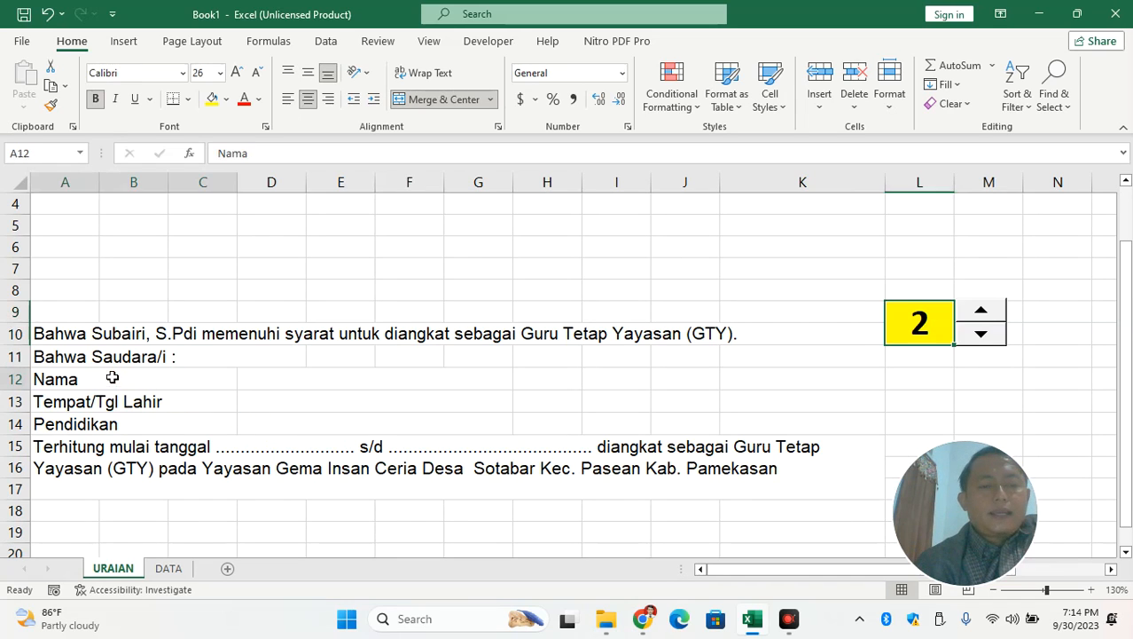
click(284, 379)
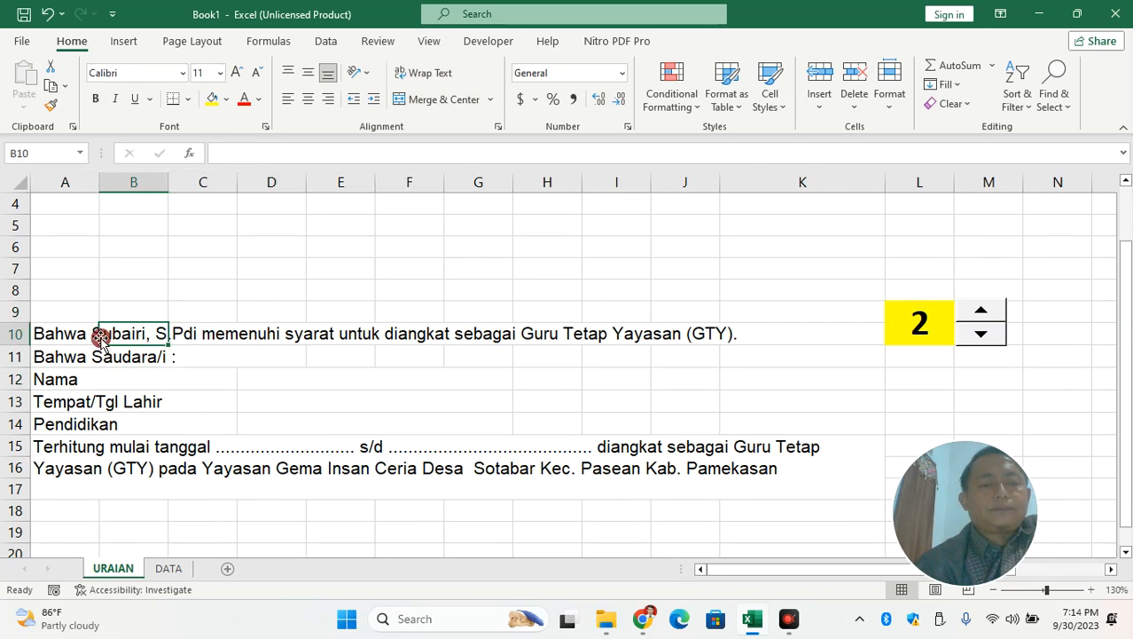
Copy only the VLOOKUP function out of the A10 formula, leaving that formula intact
click(64, 334)
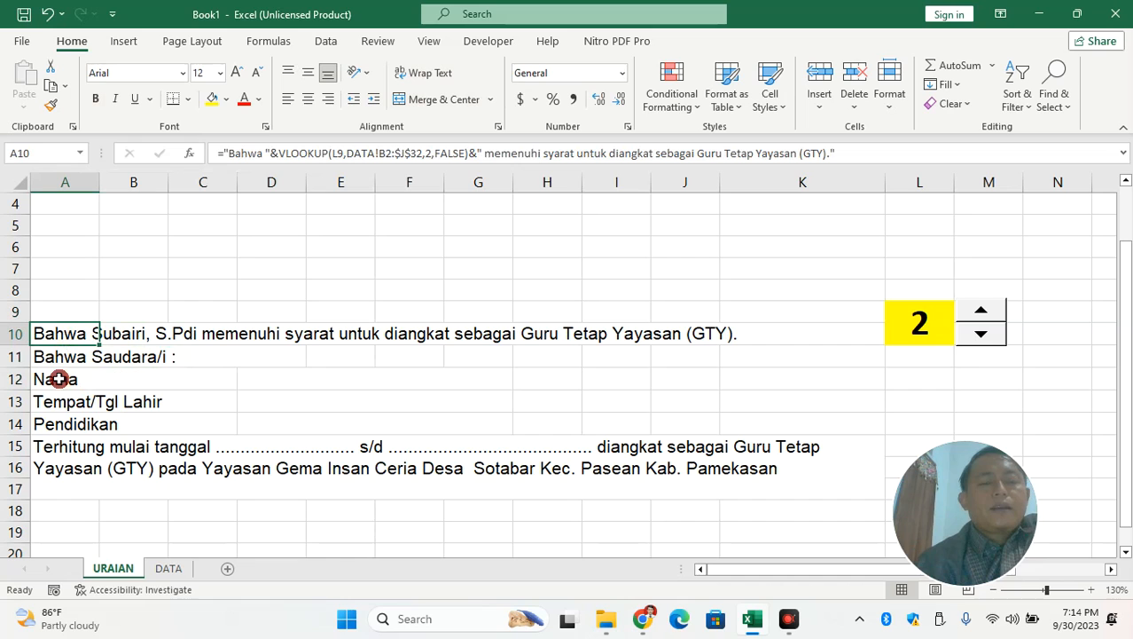
drag(271, 156, 466, 155)
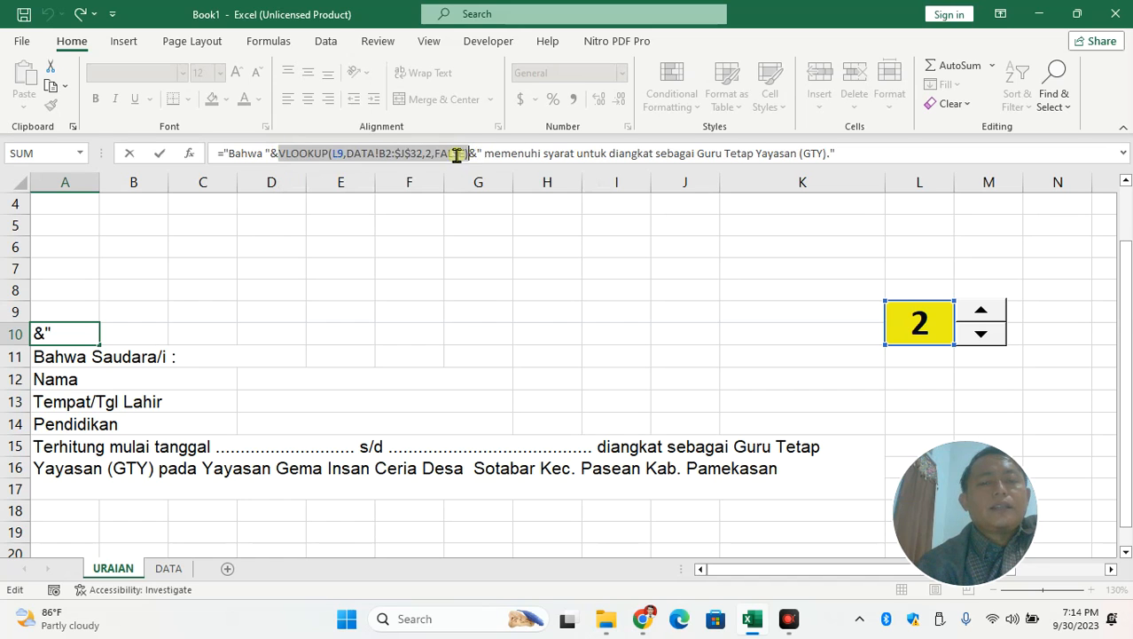
right_click(452, 156)
click(495, 188)
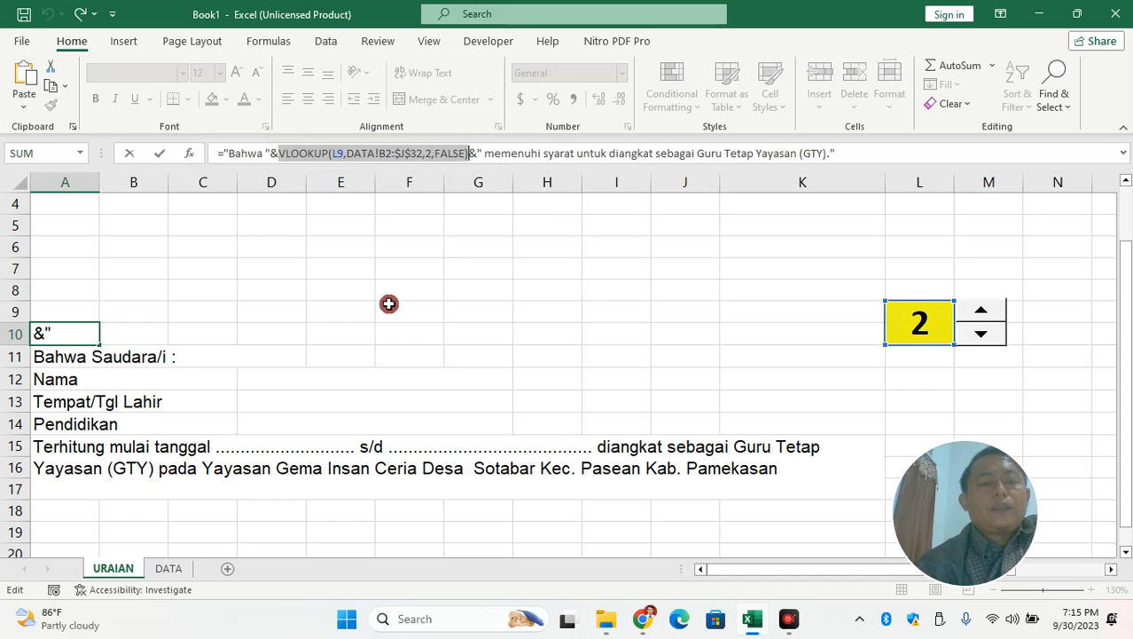
key(Return)
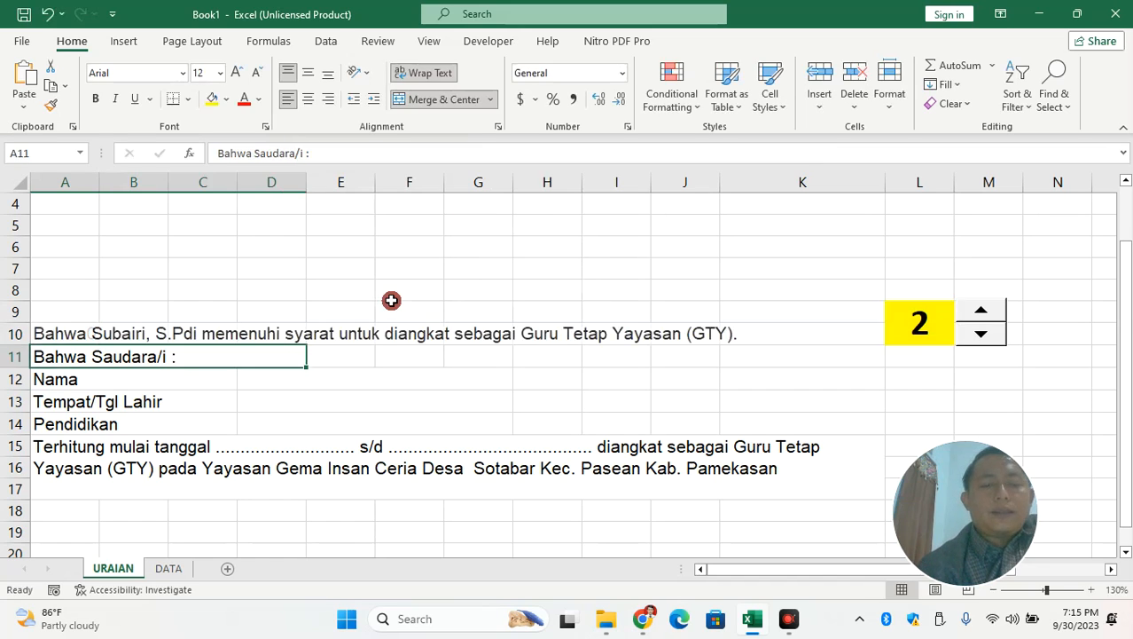
Paste the copied VLOOKUP into D12 beside Nama and prefix it with =": "& to show a colon first
click(266, 376)
click(228, 155)
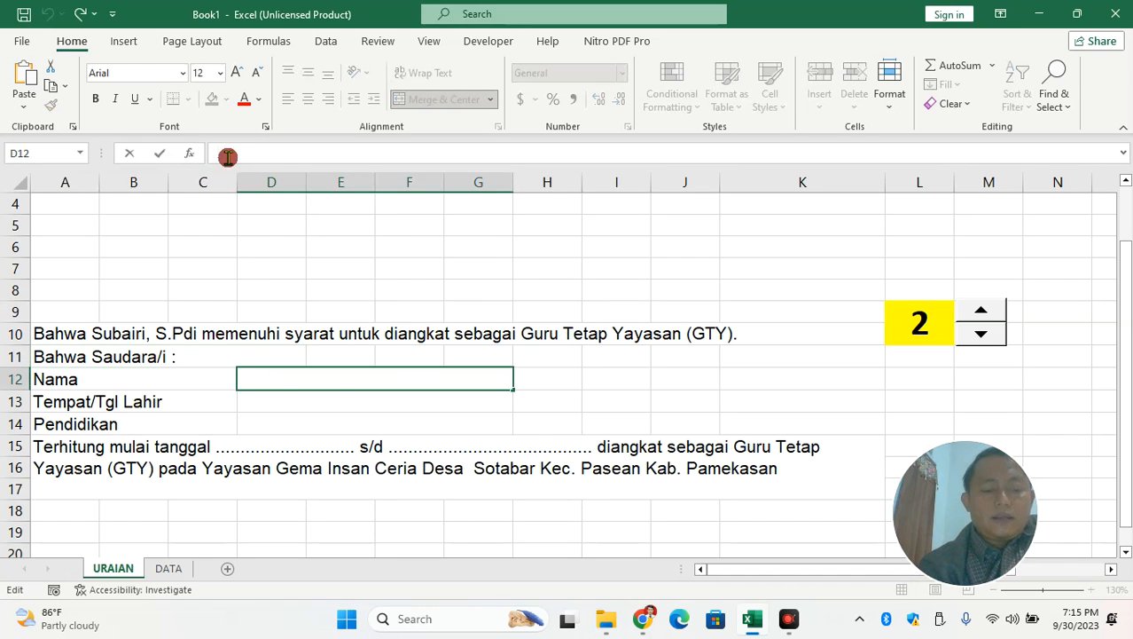
key(ctrl+v)
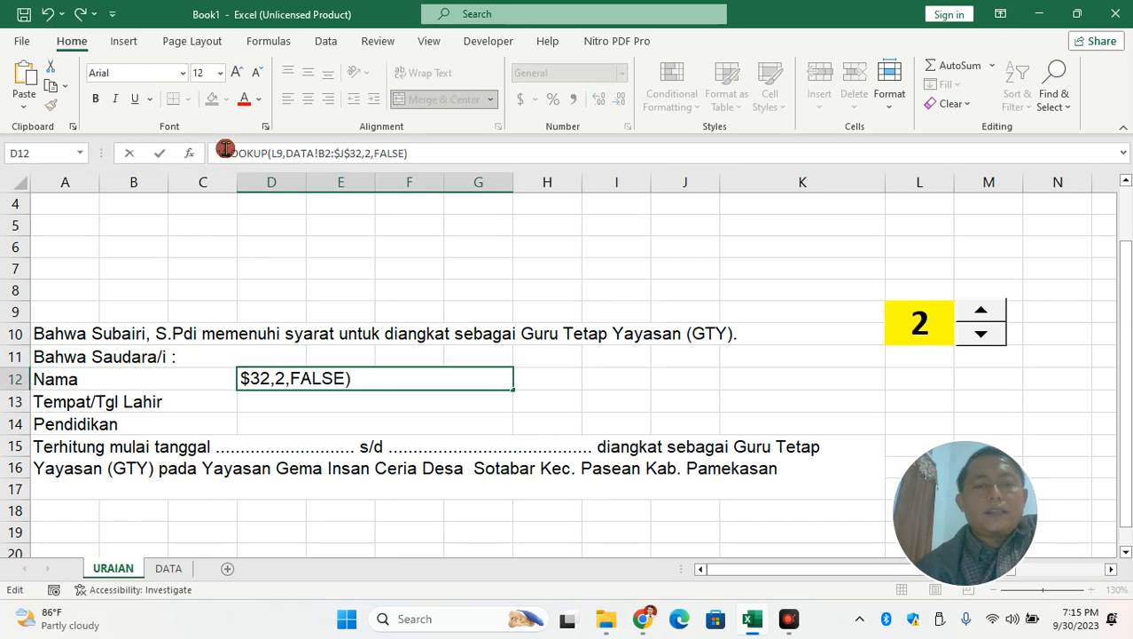
click(219, 152)
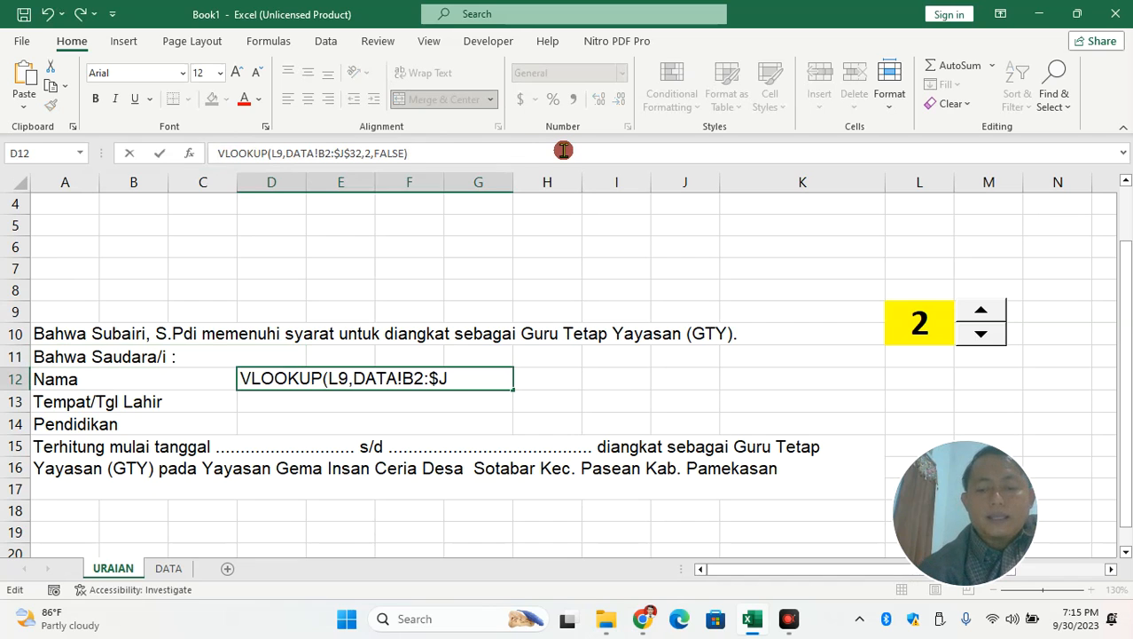
text(=)
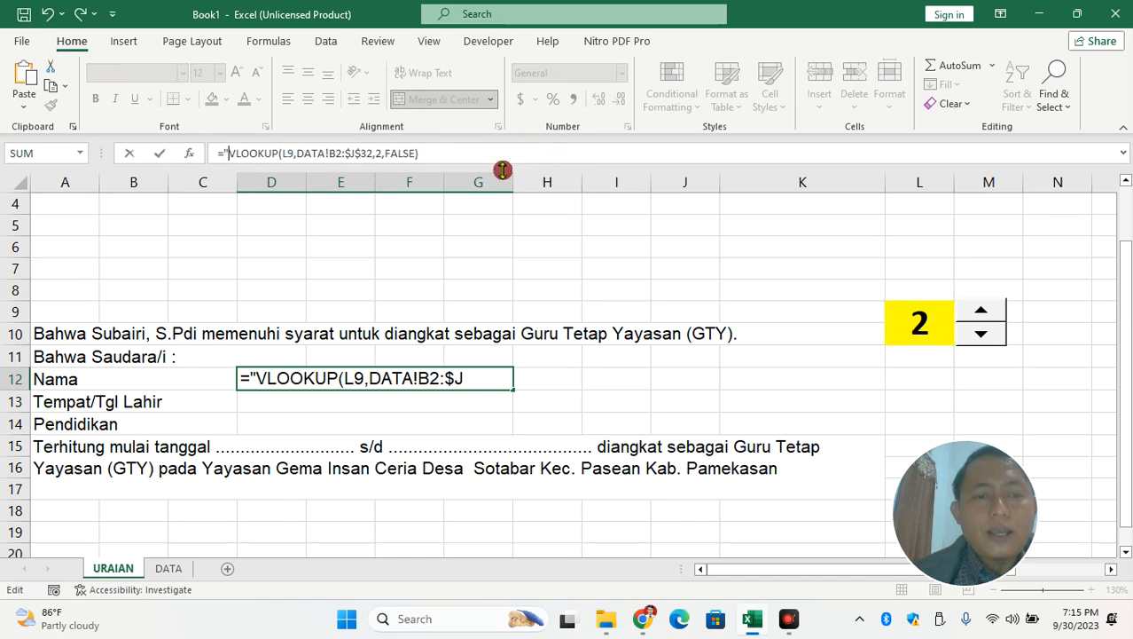
text(: )
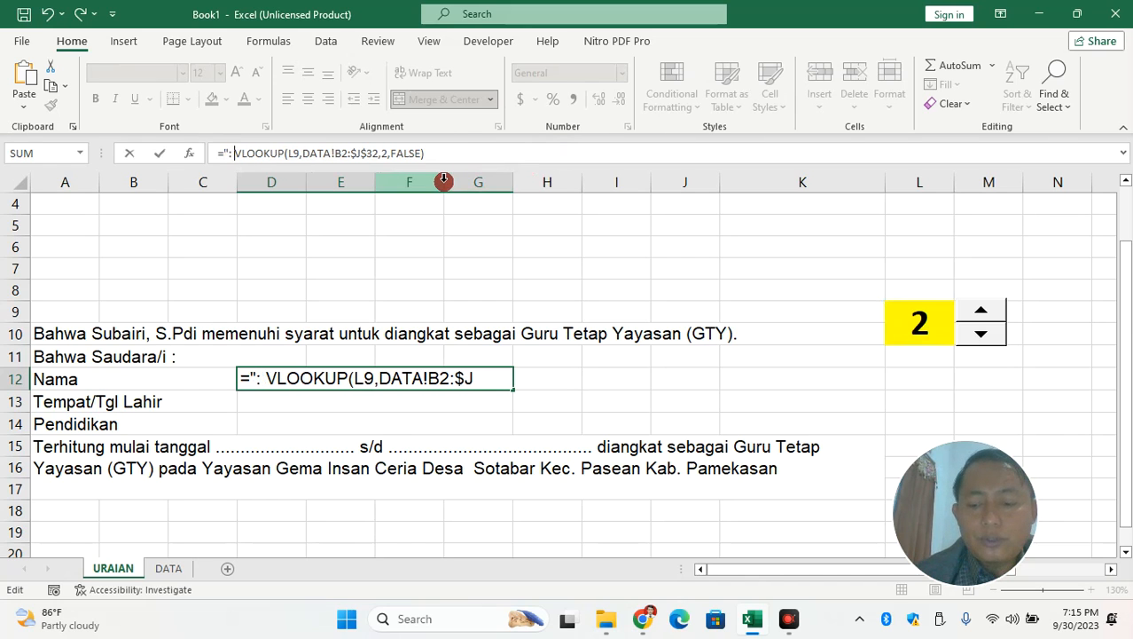
text(")
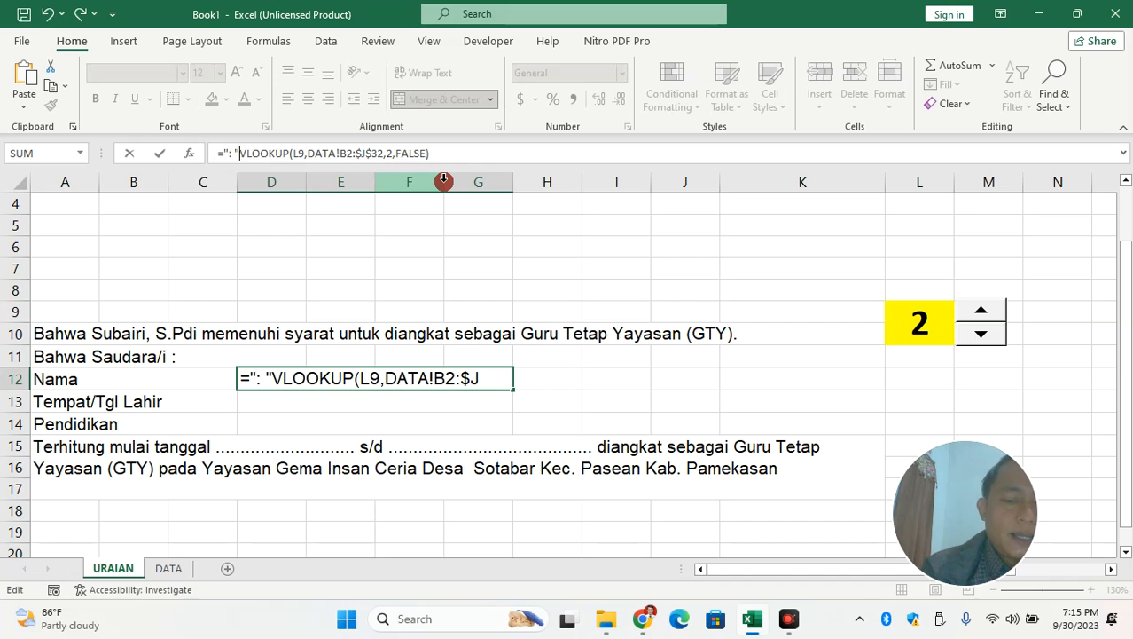
text(&)
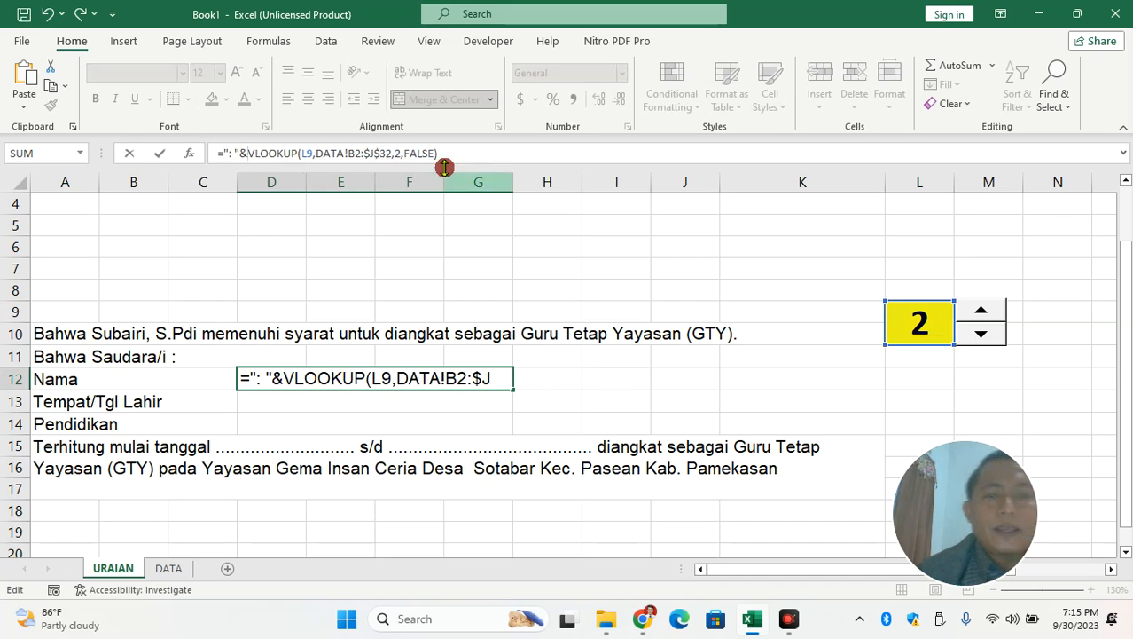
Join an empty quoted string after the VLOOKUP in D12 and enter the formula, accepting the proposed correction
click(513, 156)
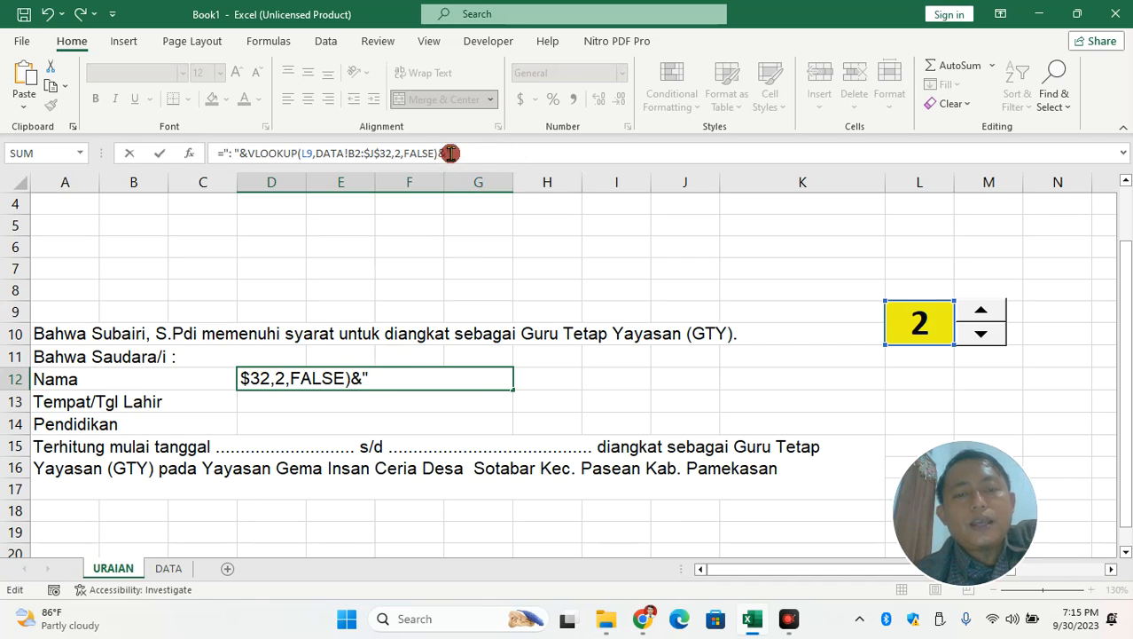
key(Return)
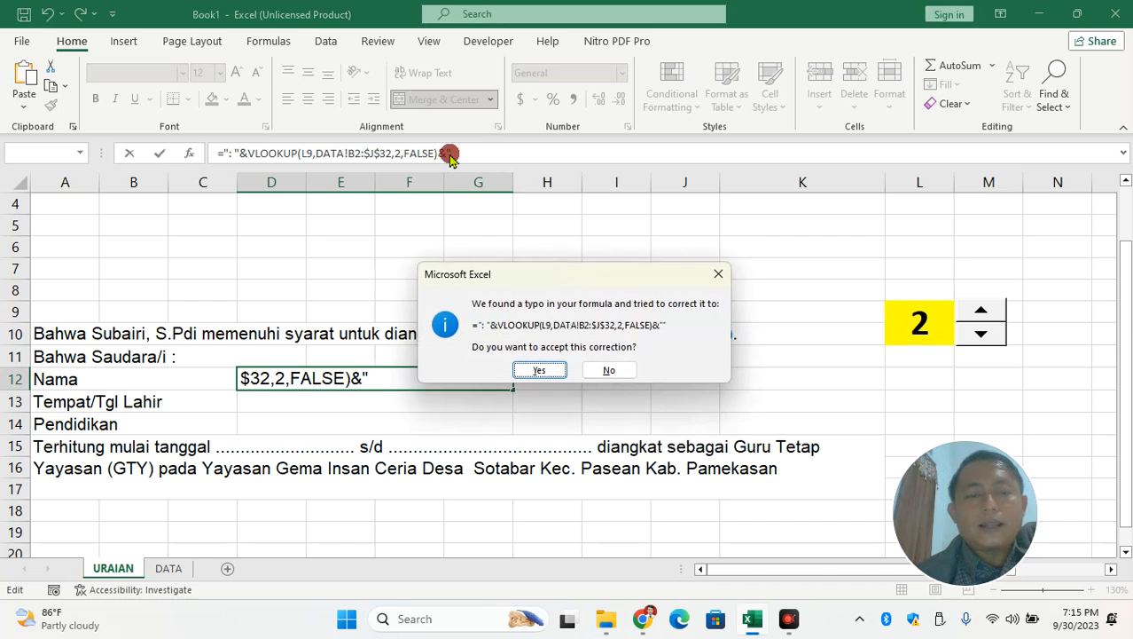
click(551, 371)
click(253, 376)
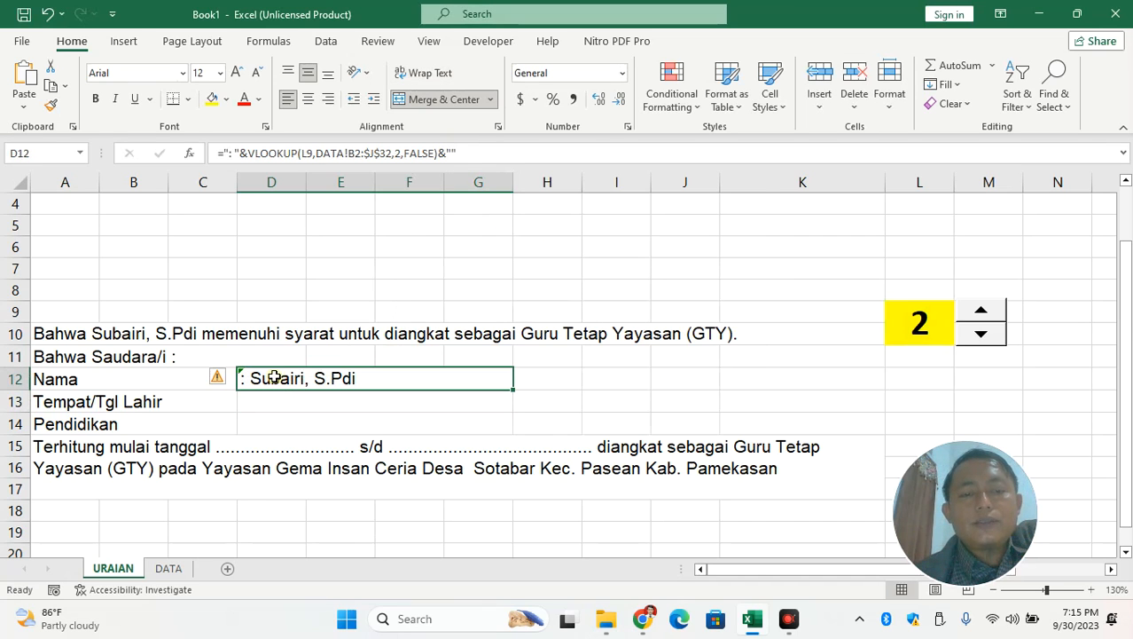
Center the looked-up name in D12 and set it back to left alignment
click(304, 97)
click(285, 98)
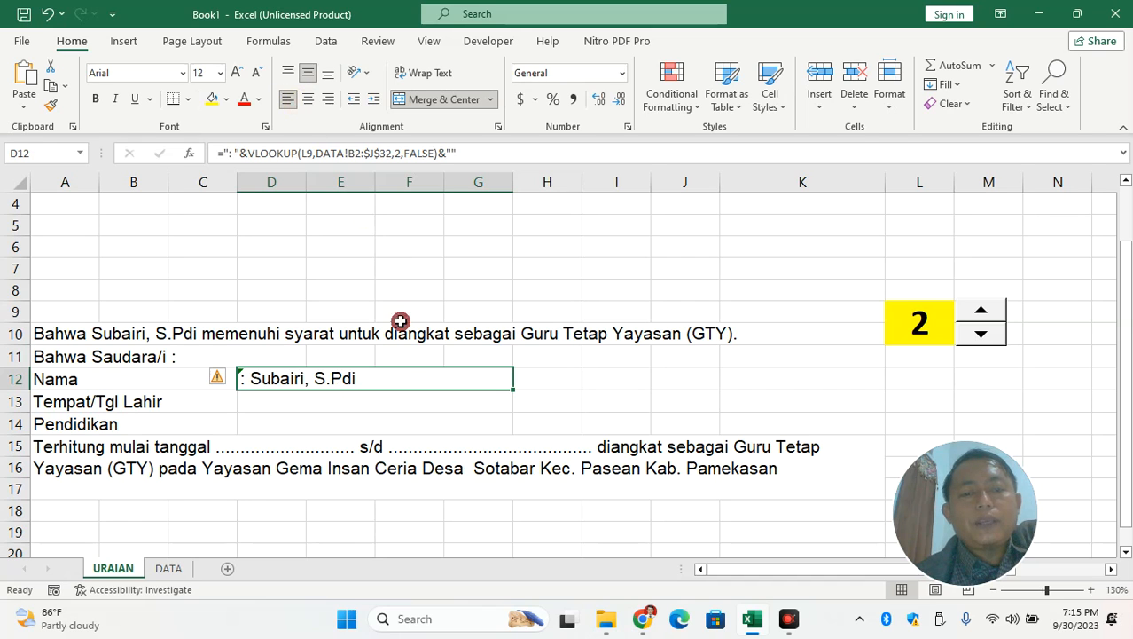
click(415, 403)
click(372, 378)
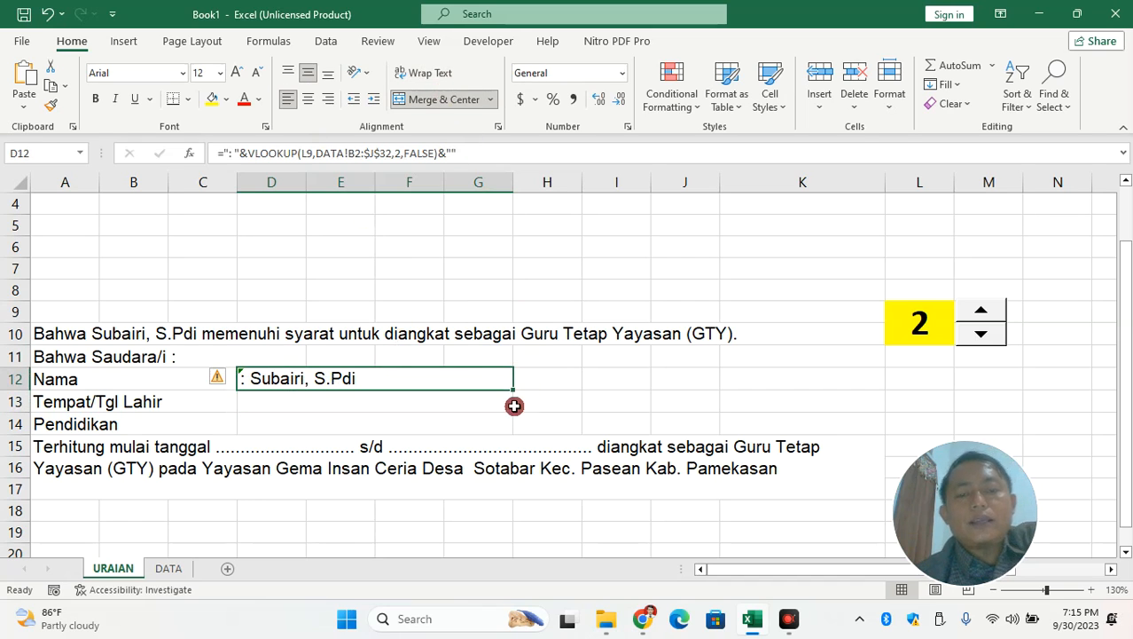
Unmerge the Tempat/Tgl Lahir value cell D13, then merge and center D13 through G13 again
click(414, 421)
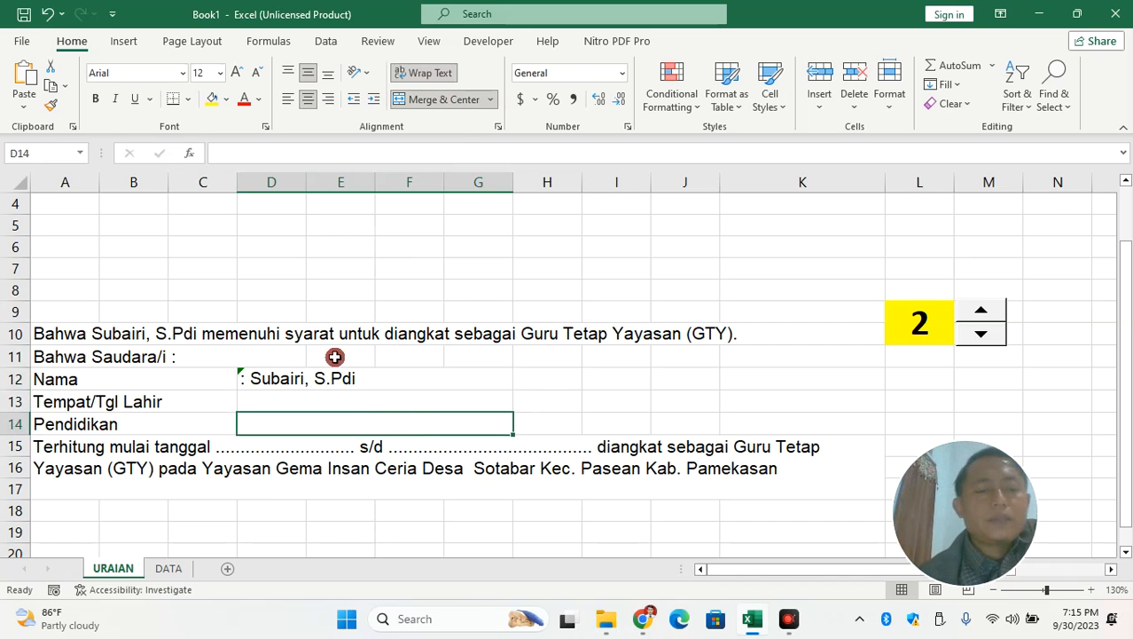
click(297, 400)
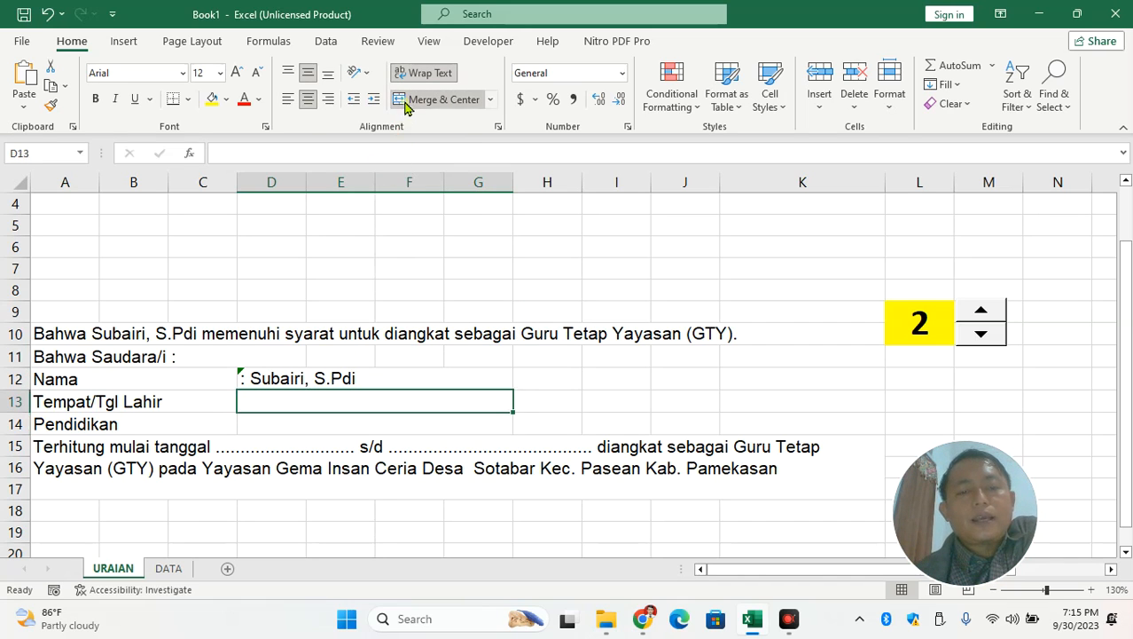
click(403, 97)
click(454, 307)
drag(259, 406, 488, 407)
click(284, 401)
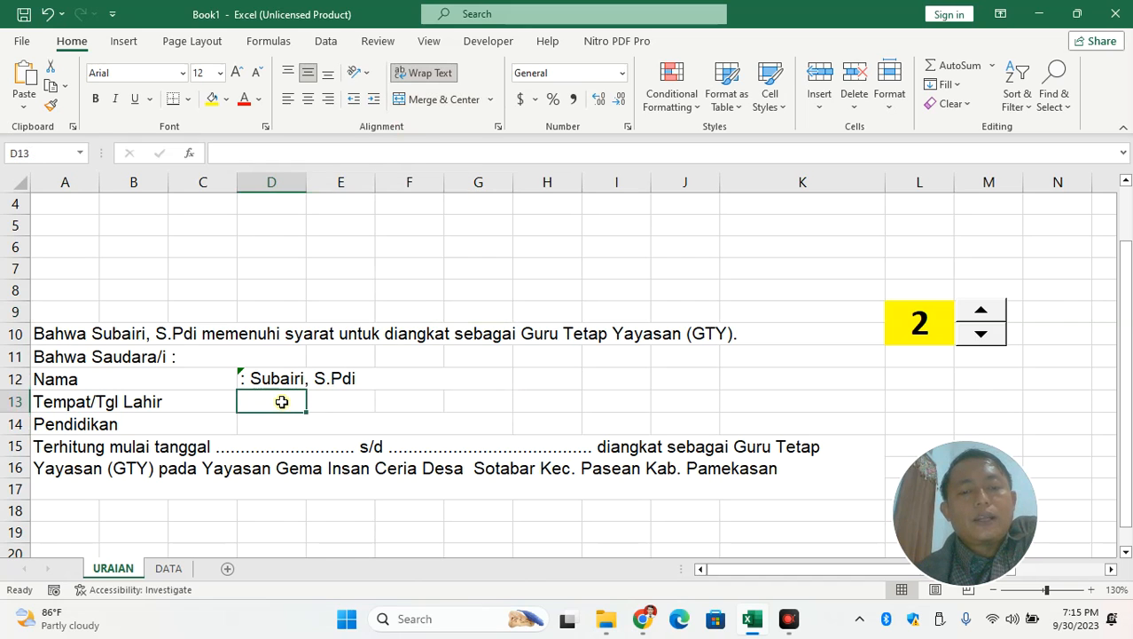
drag(270, 402, 488, 402)
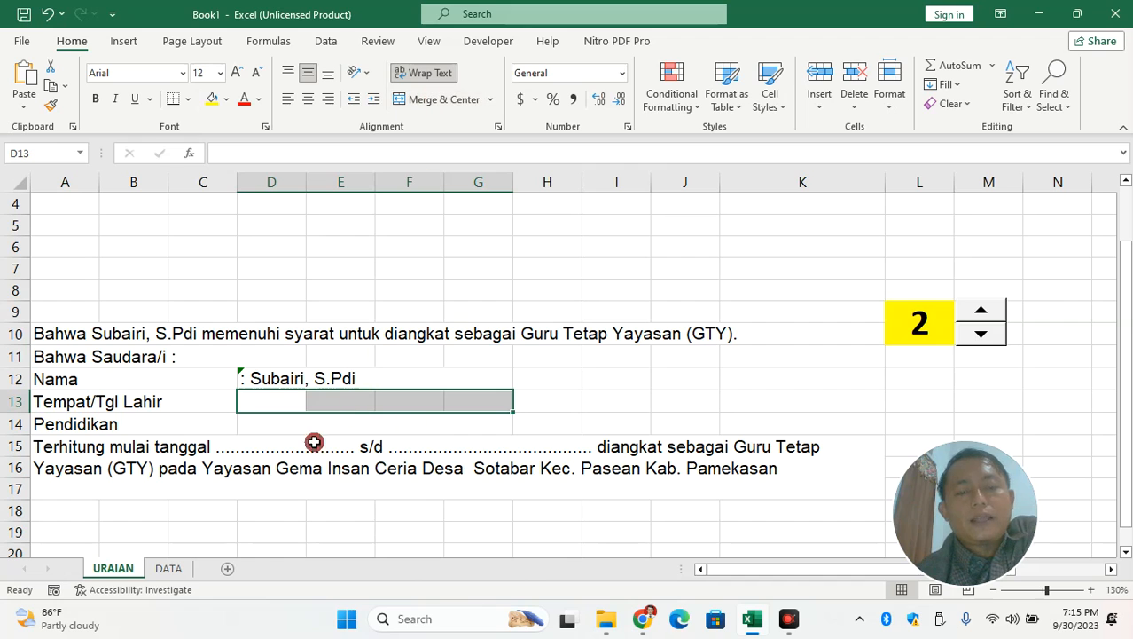
drag(255, 397, 493, 397)
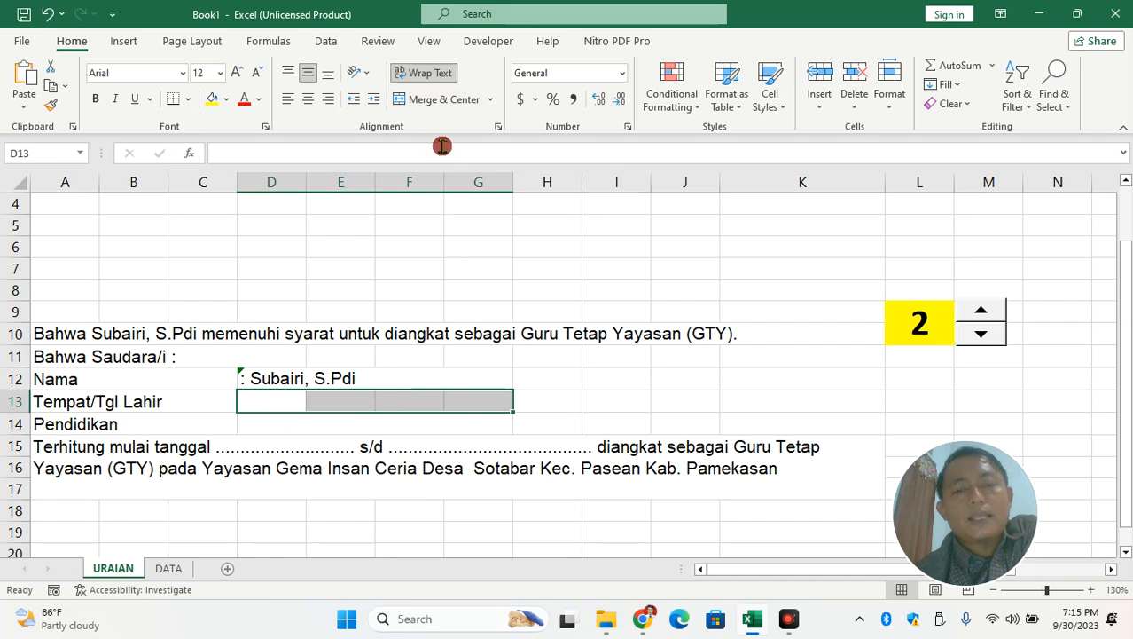
click(413, 103)
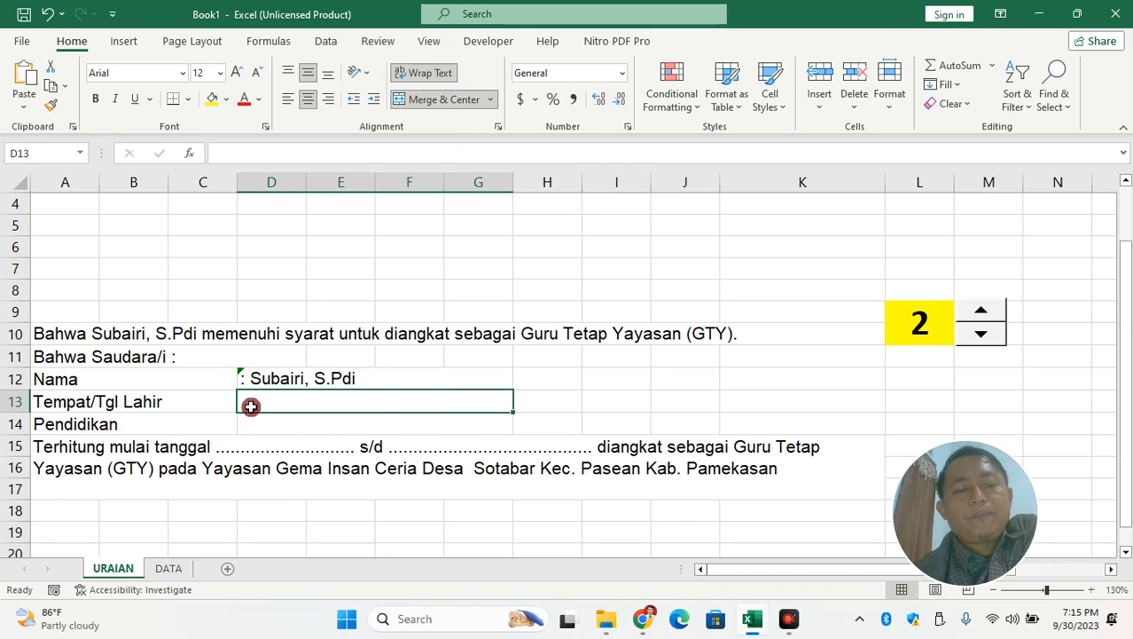
Examine the quotation marks and joined text in the D12 and A10 formulas without changing either one
click(252, 378)
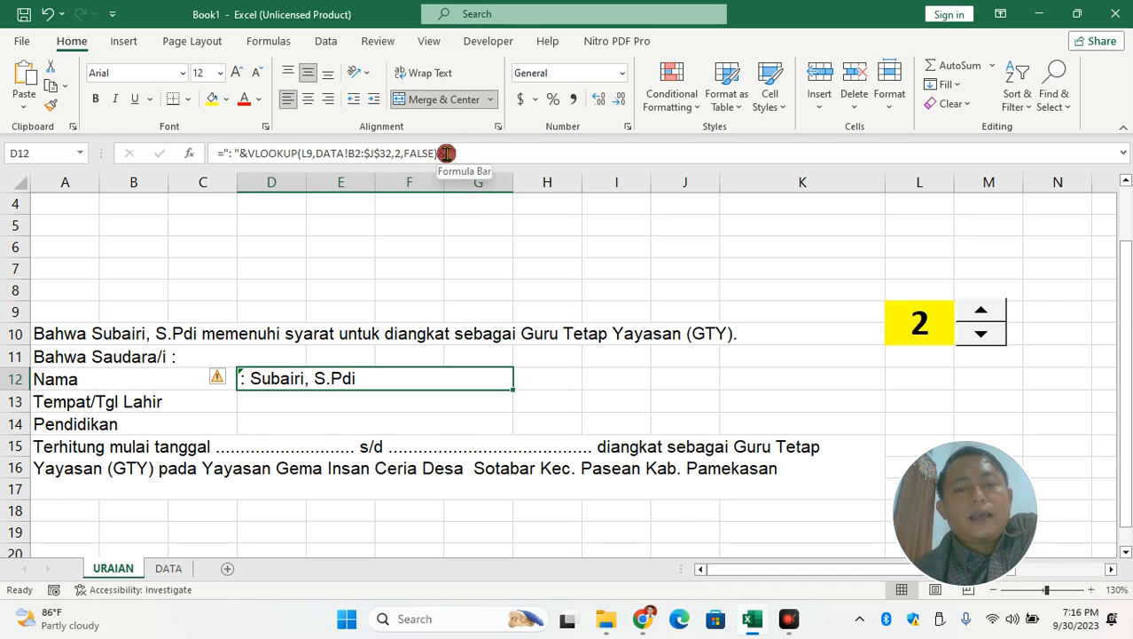
click(241, 153)
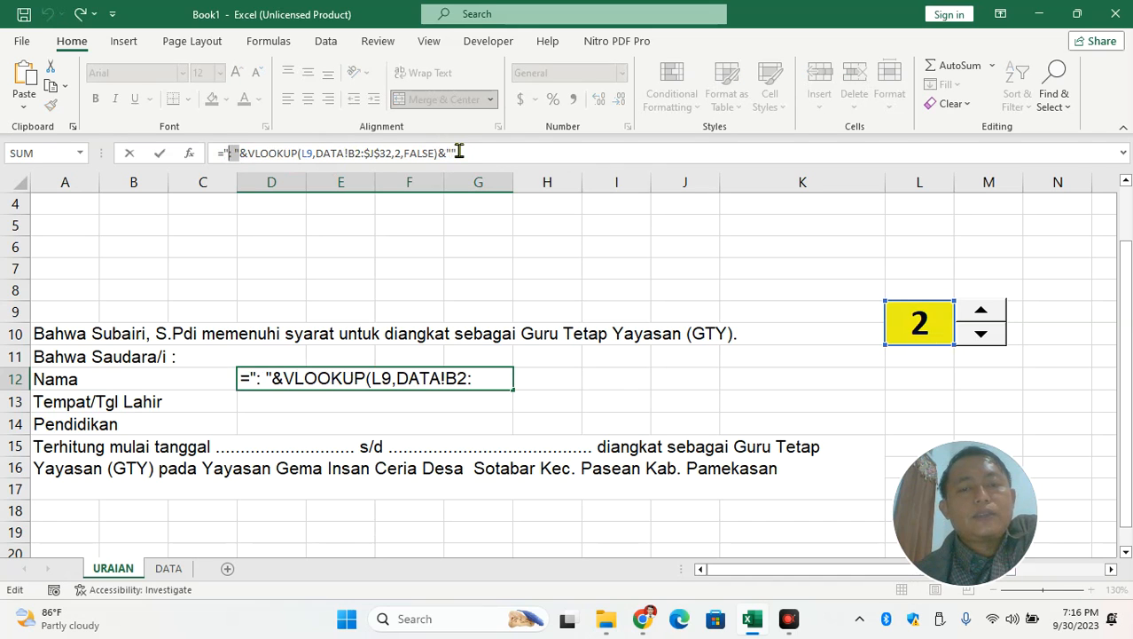
drag(450, 152, 458, 153)
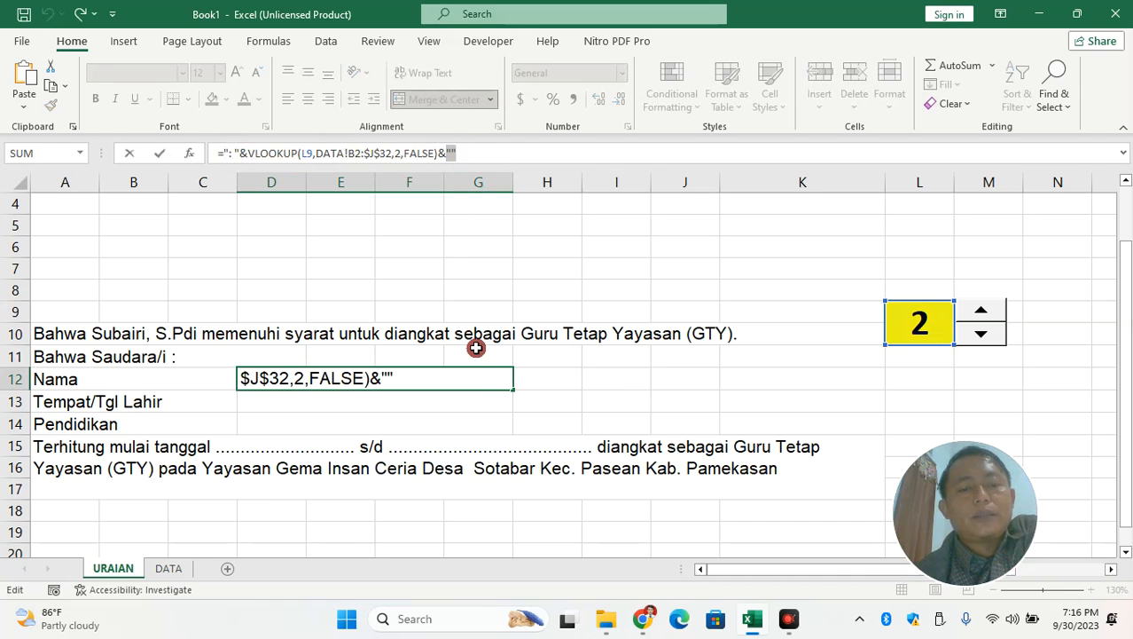
key(Return)
click(111, 337)
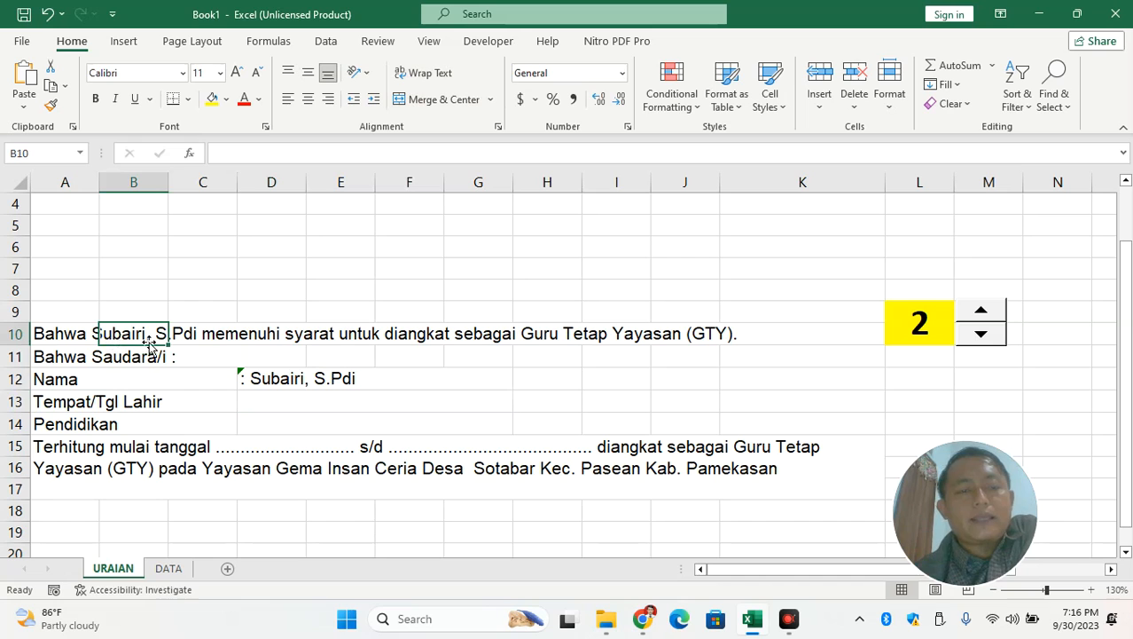
click(40, 335)
mouse_move(477, 153)
mouse_down()
mouse_move(499, 152)
mouse_move(485, 152)
mouse_up()
click(841, 148)
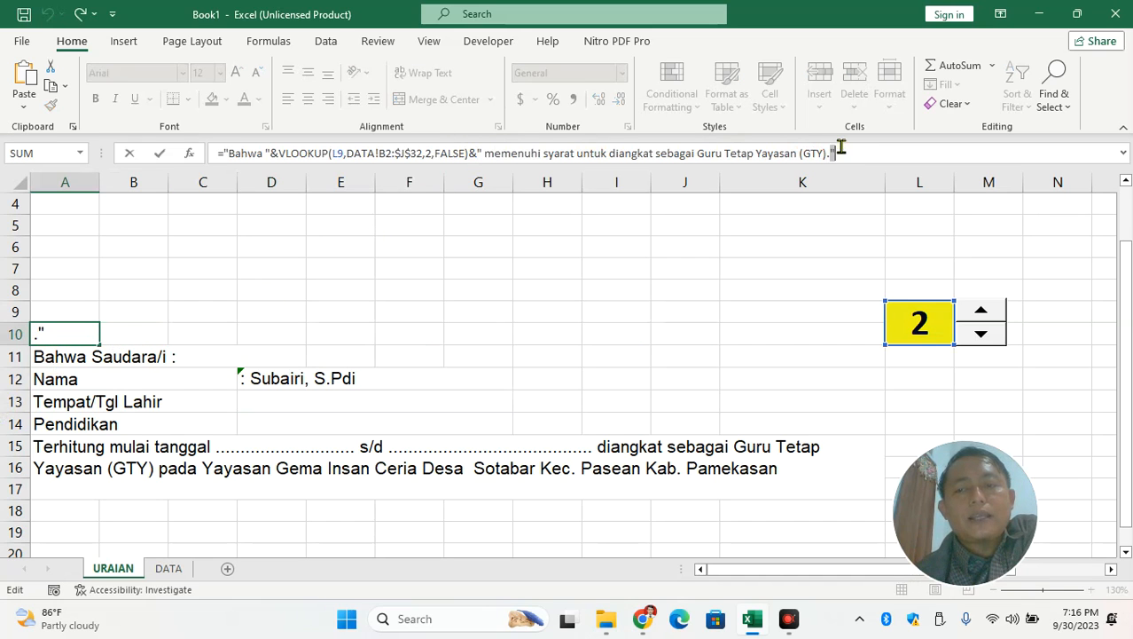
click(256, 403)
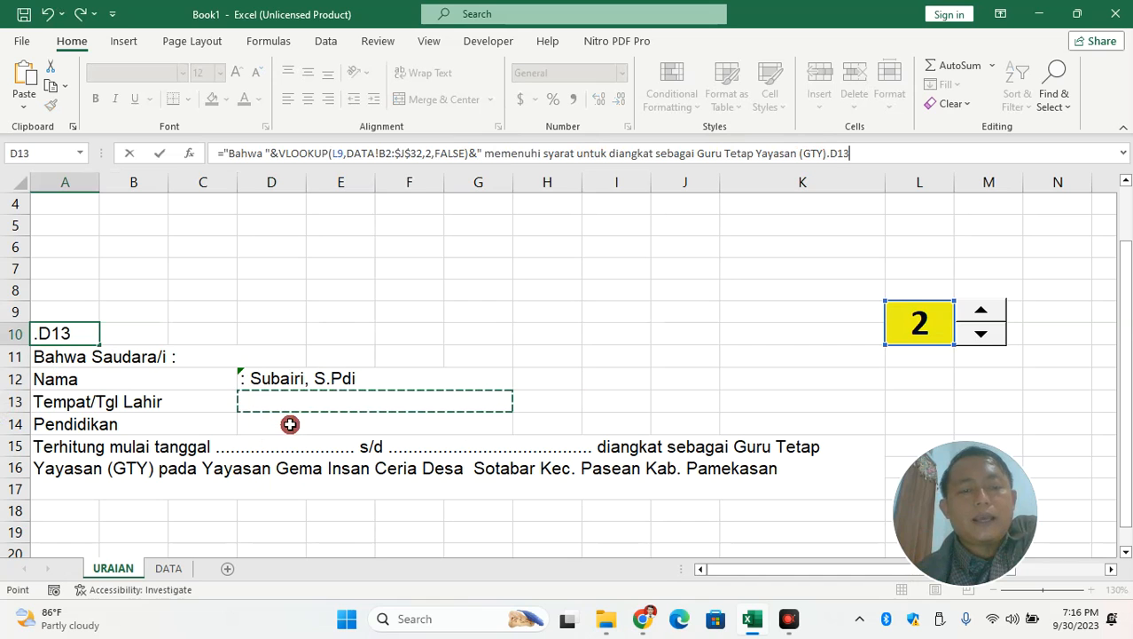
key(ctrl+Return)
Start a formula in the Tempat/Tgl Lahir cell D13 with ": " joined to a VLOOKUP that uses L9 as lookup value
click(261, 404)
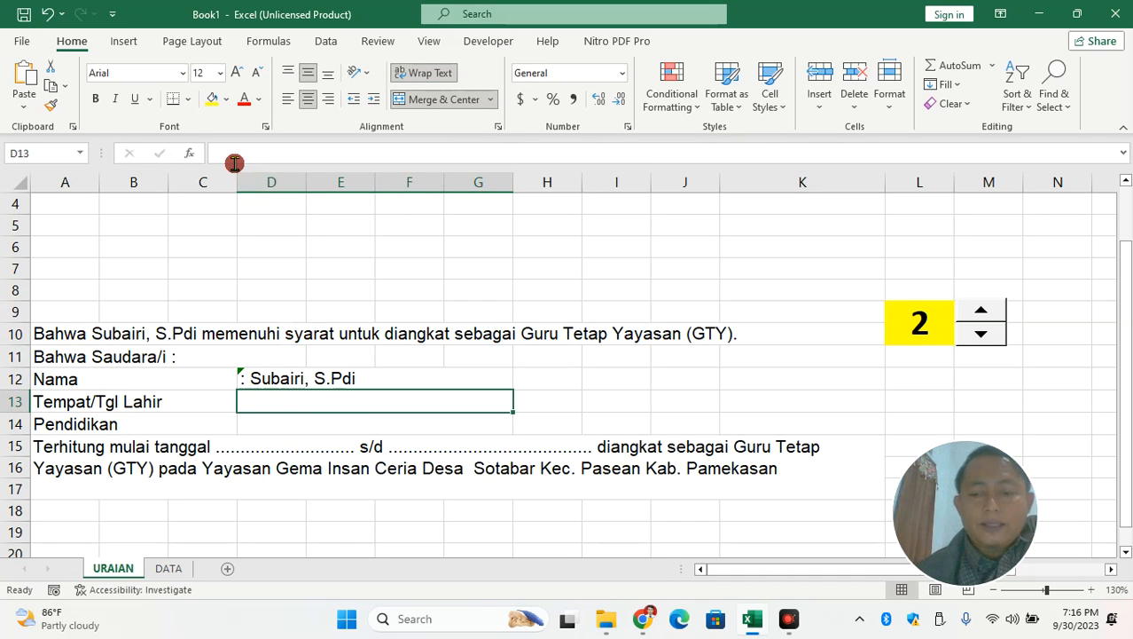
text(=":)
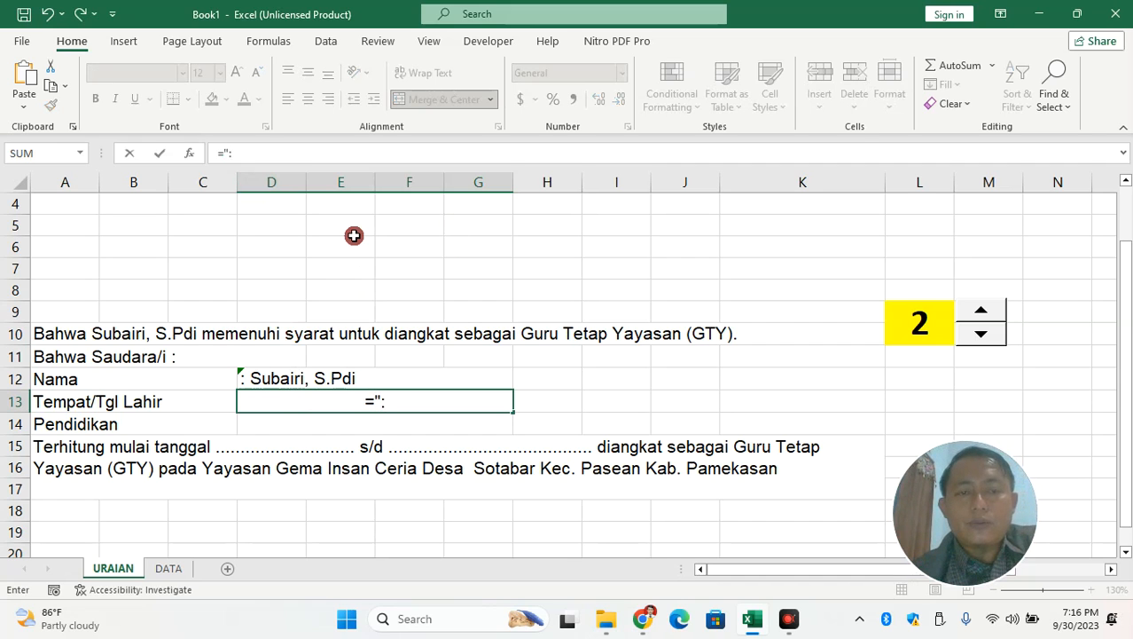
text(&VLOOKUP()
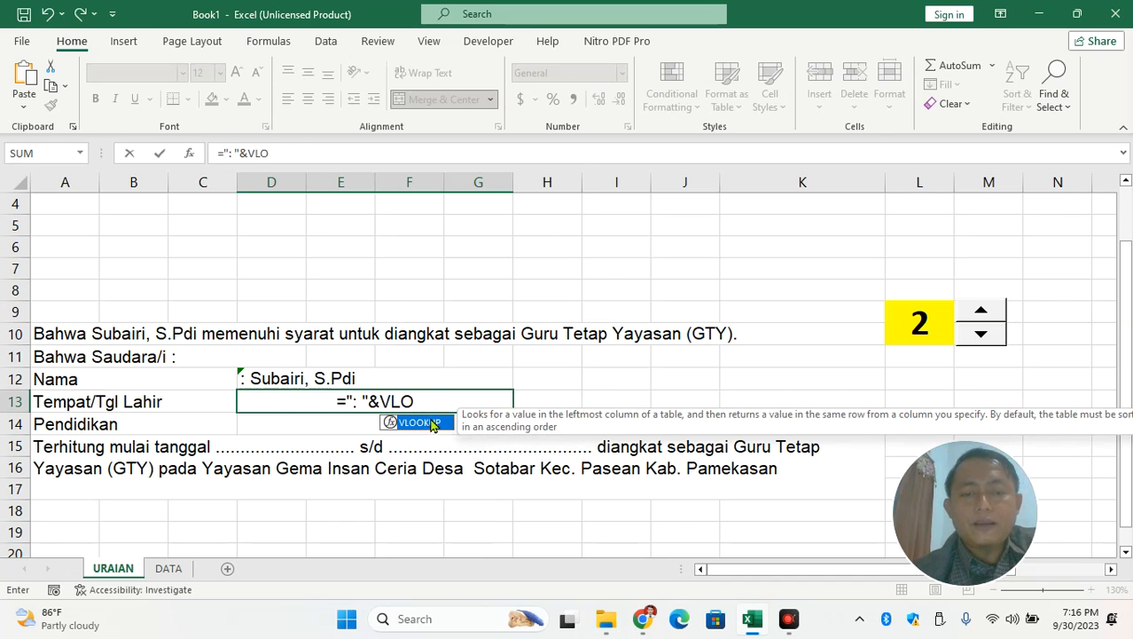
double_click(431, 424)
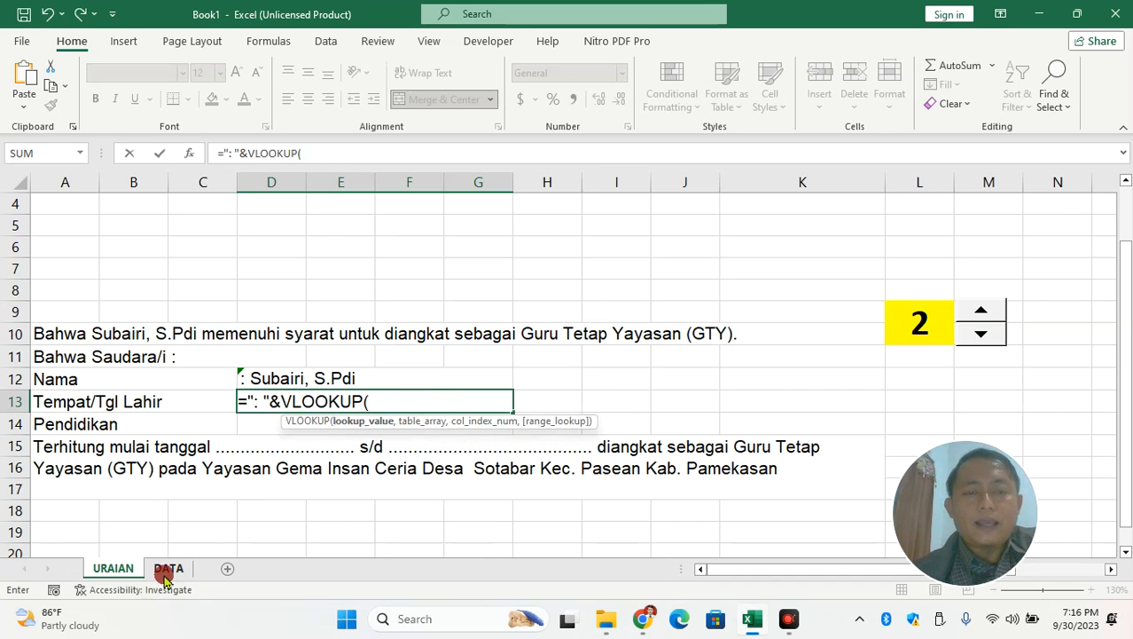
click(925, 328)
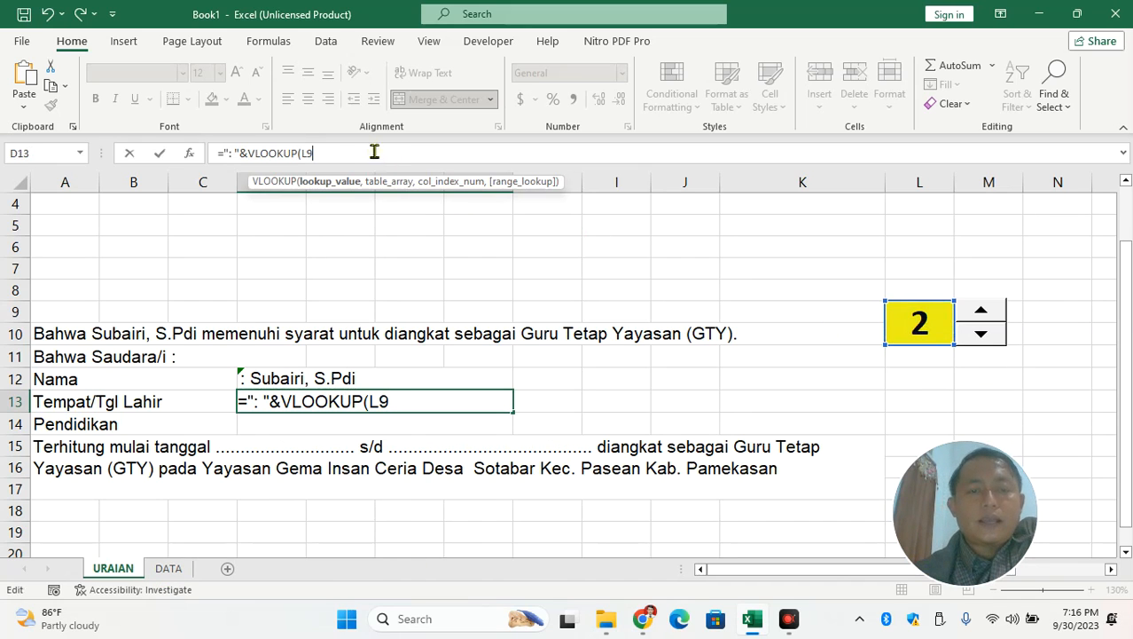
text(,)
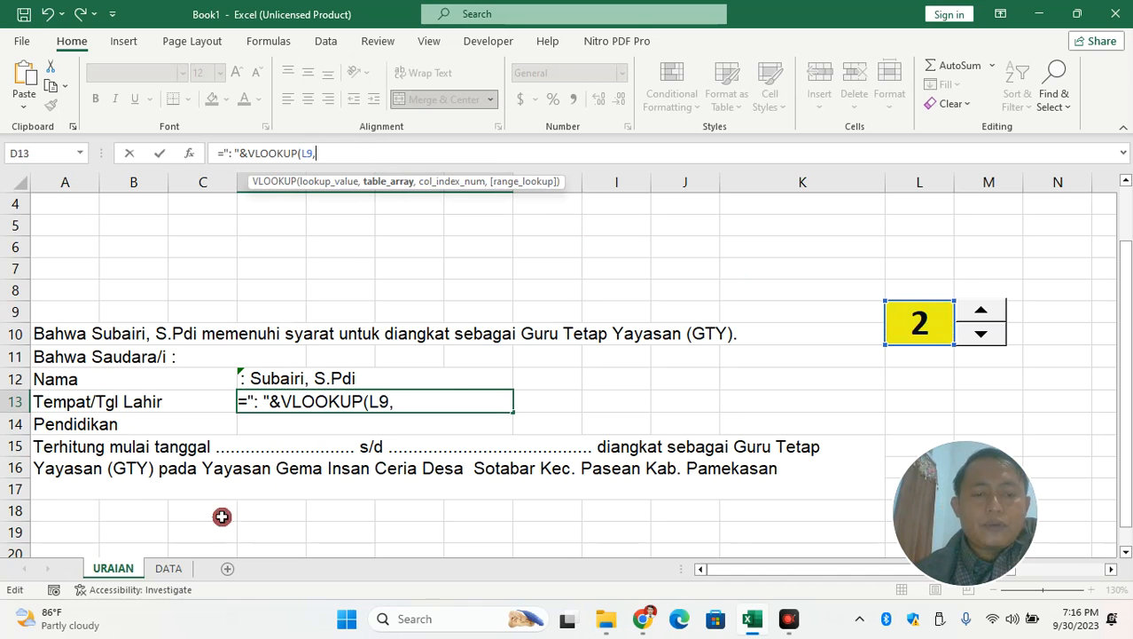
Set the D13 VLOOKUP's table range to DATA!B2:$J$32, its column index to 4 and its match type to FALSE
click(169, 567)
drag(113, 233, 790, 383)
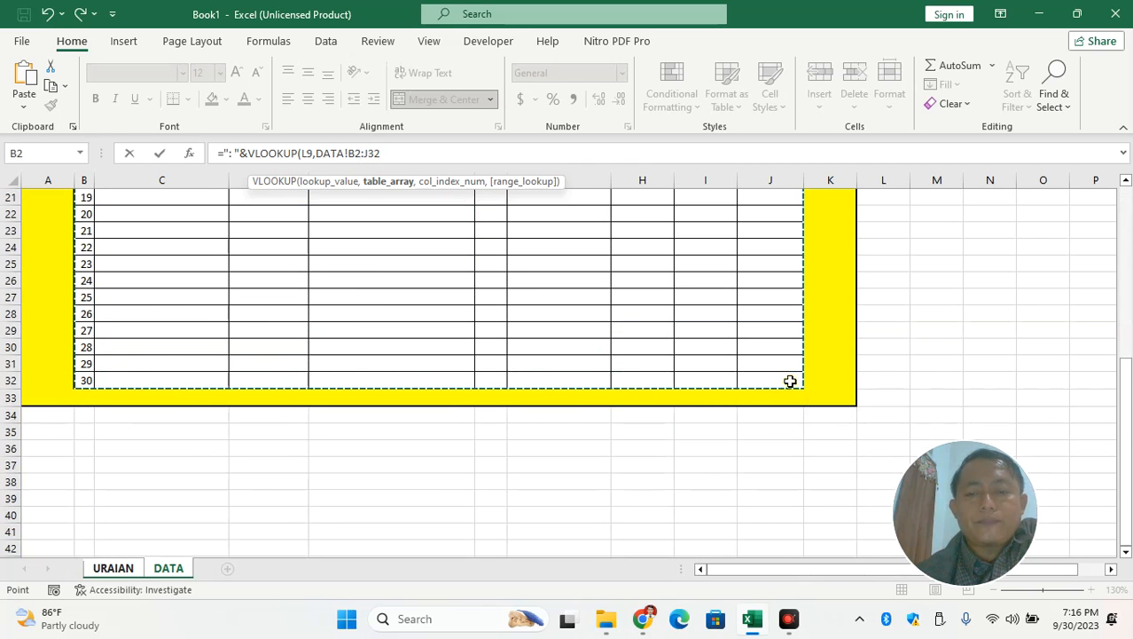
click(415, 152)
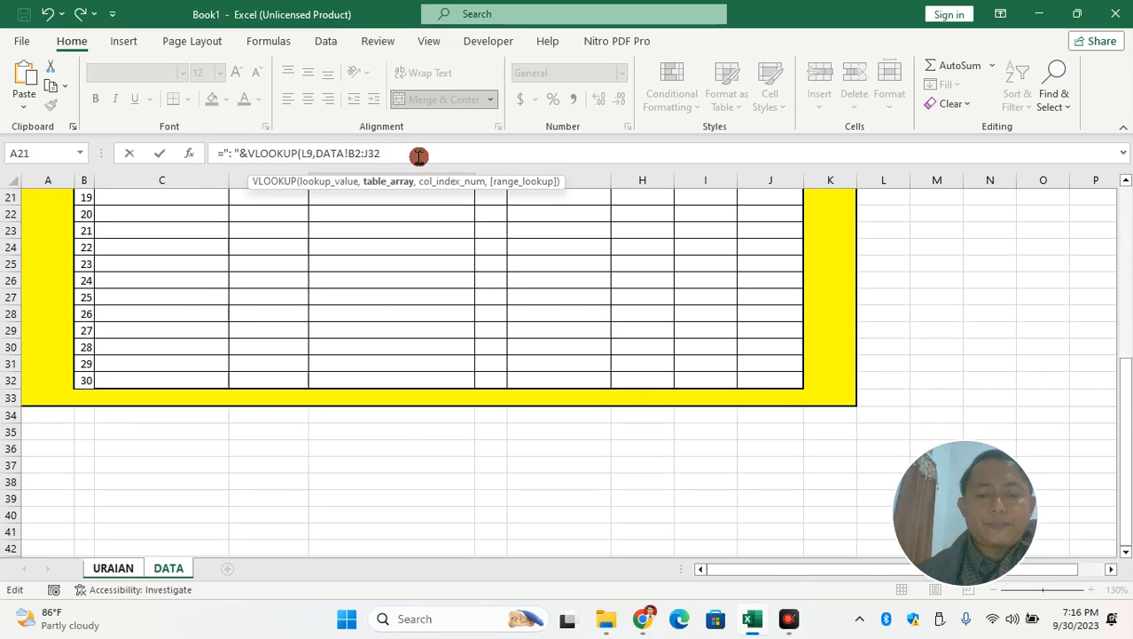
scroll(374, 294, up, 6)
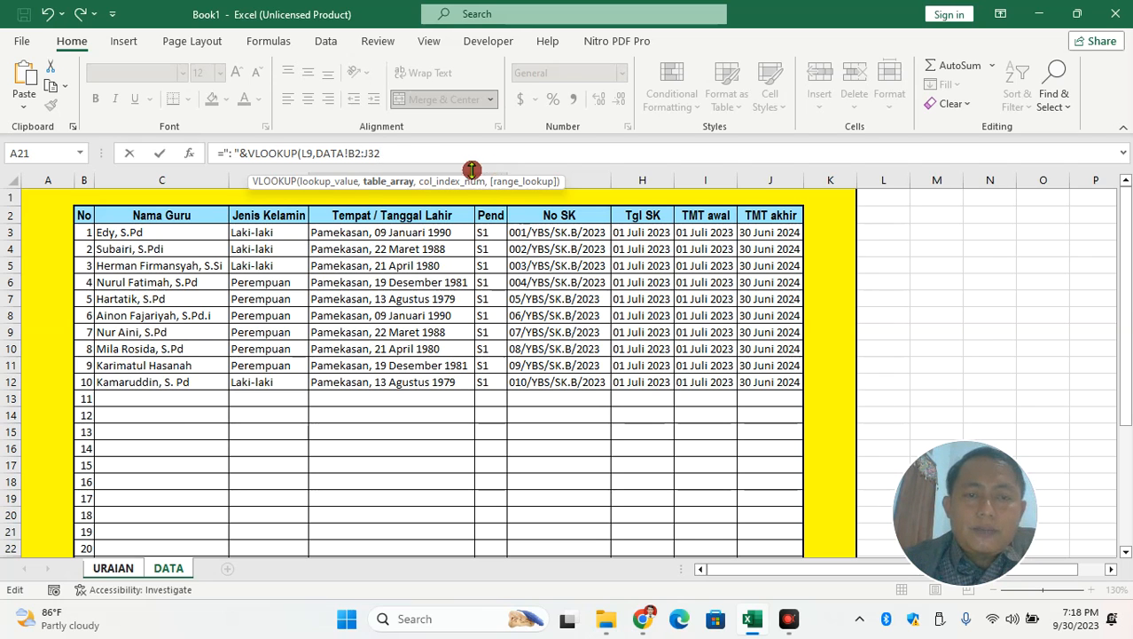
key(F4)
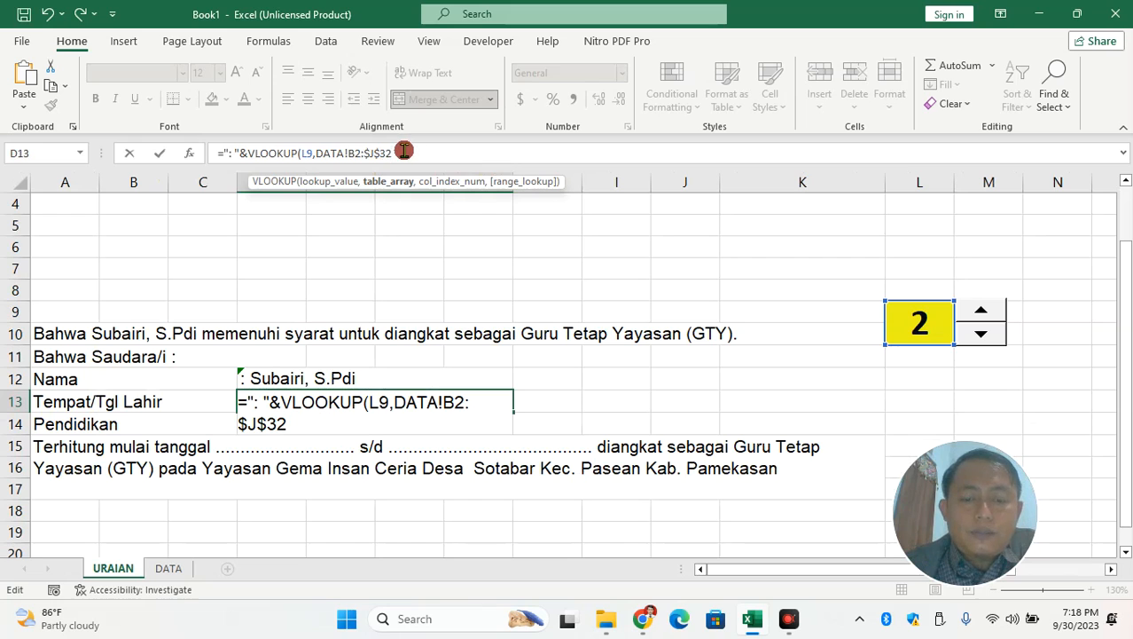
text(,)
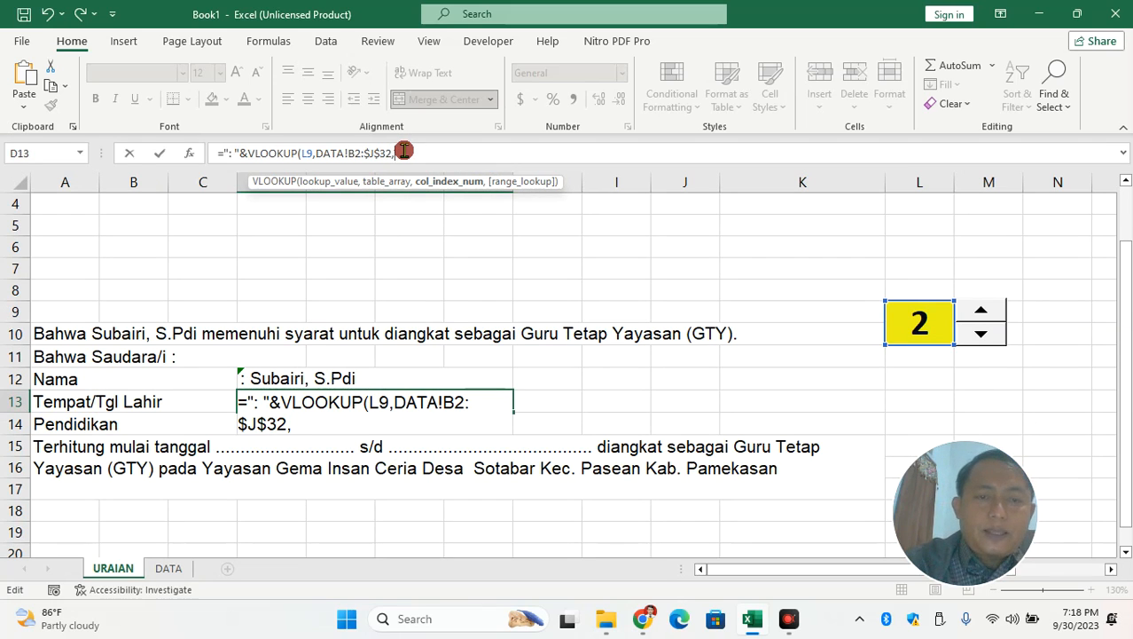
text(4,)
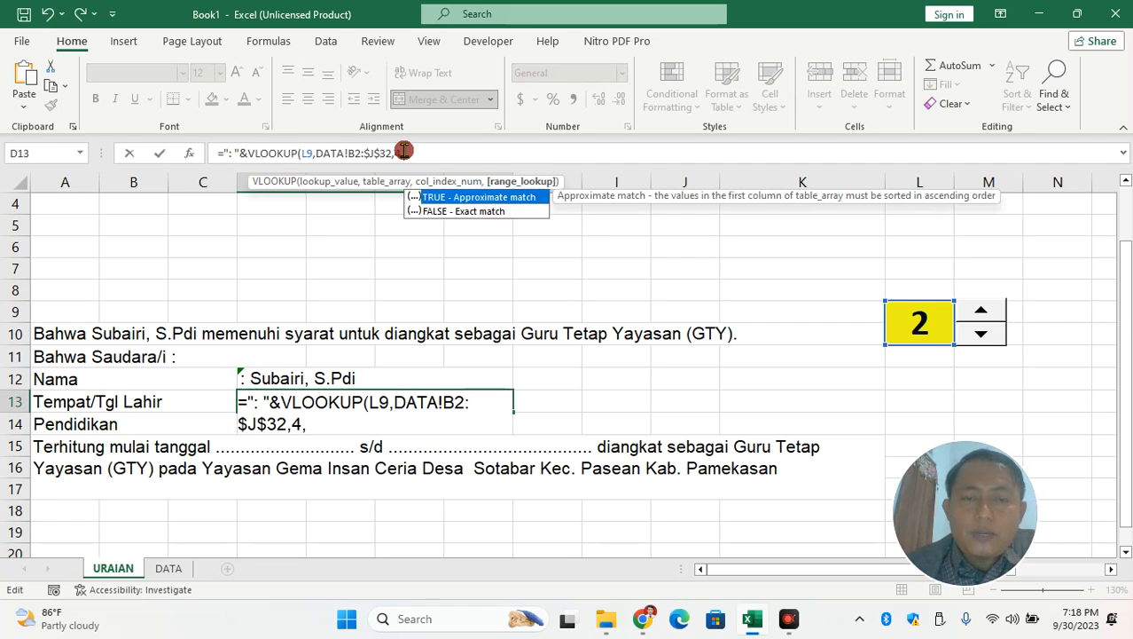
double_click(484, 212)
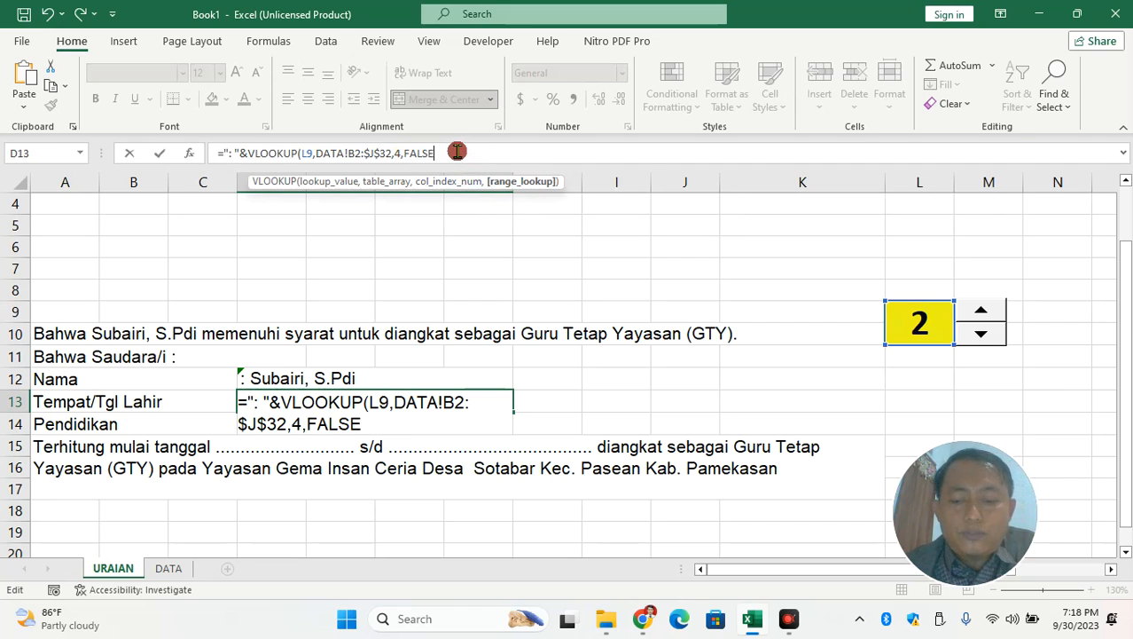
Close the D13 VLOOKUP, join an empty quoted string and enter the formula, and left-align the result
text()&")
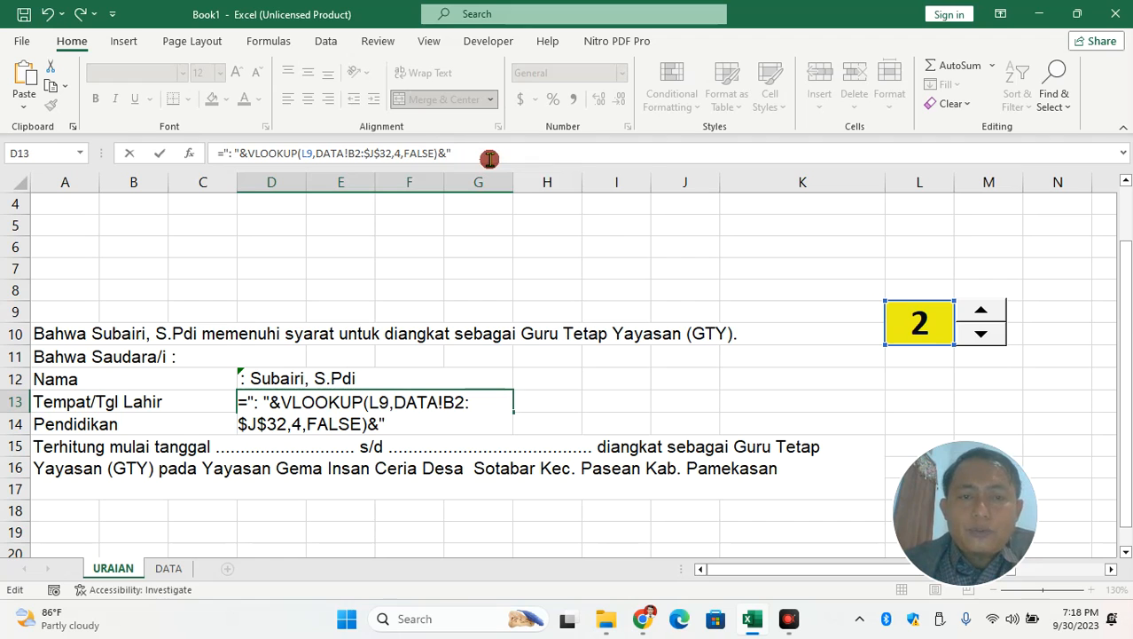
double_click(243, 154)
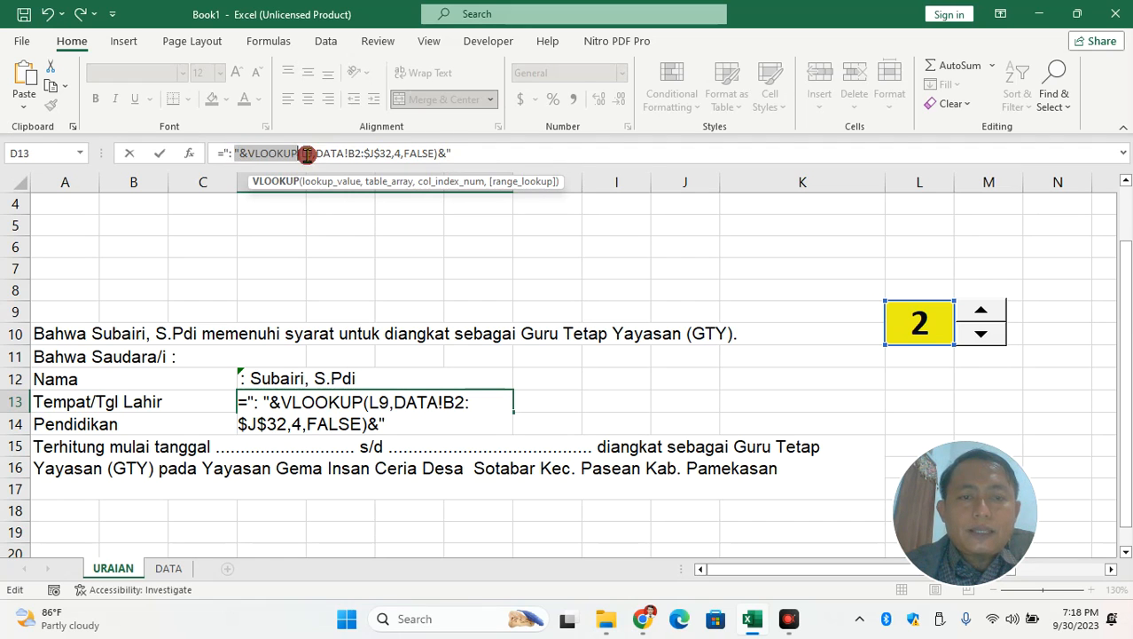
click(473, 154)
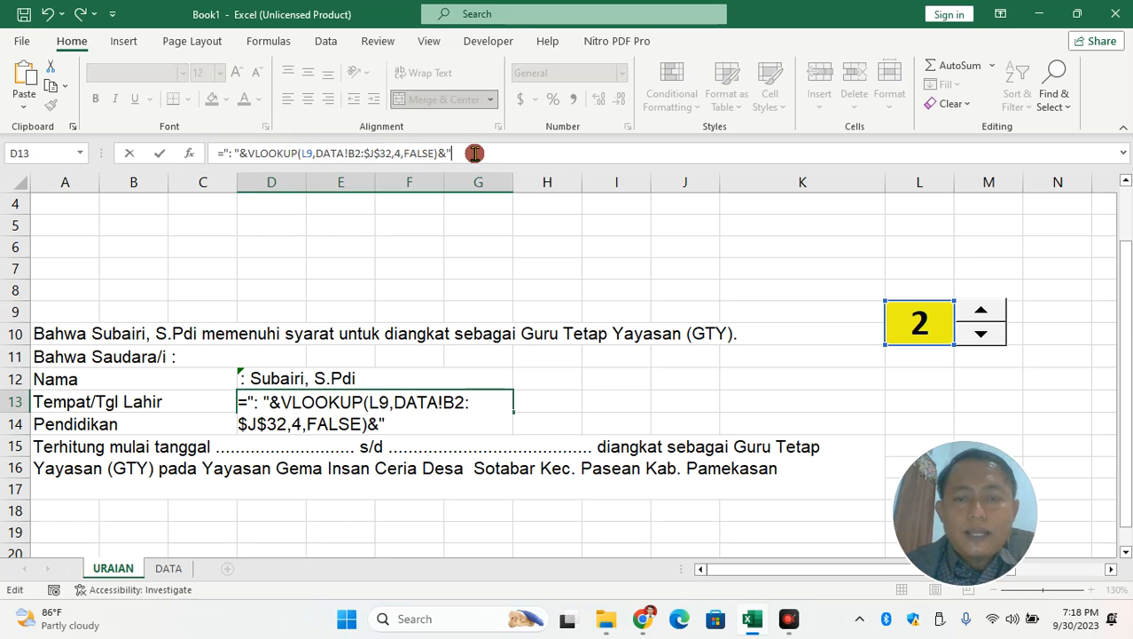
key(Return)
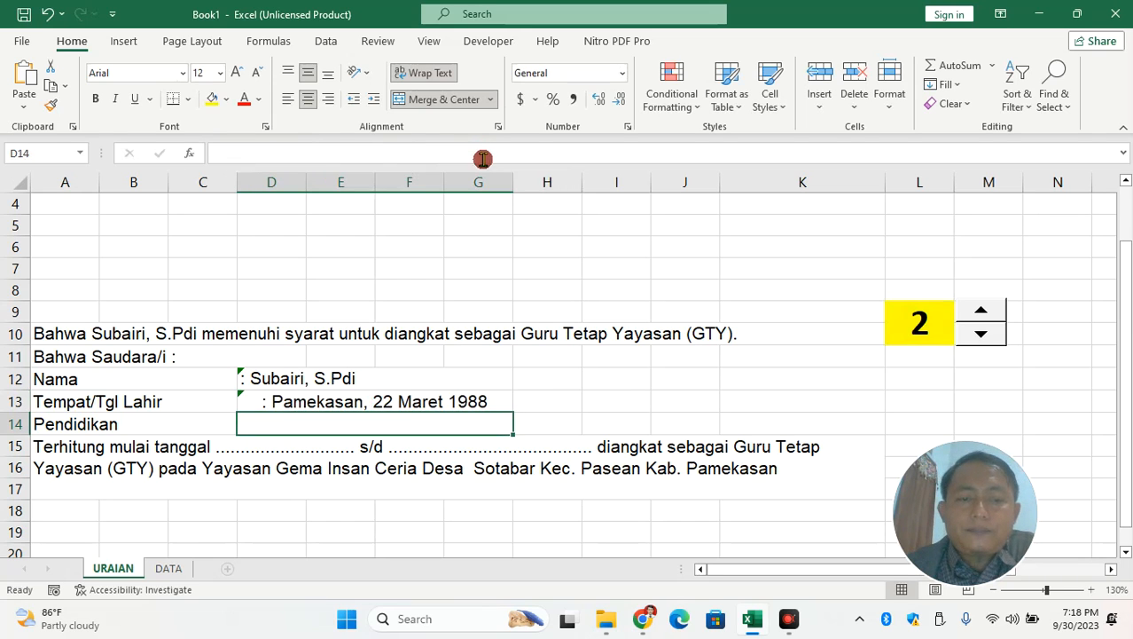
click(275, 404)
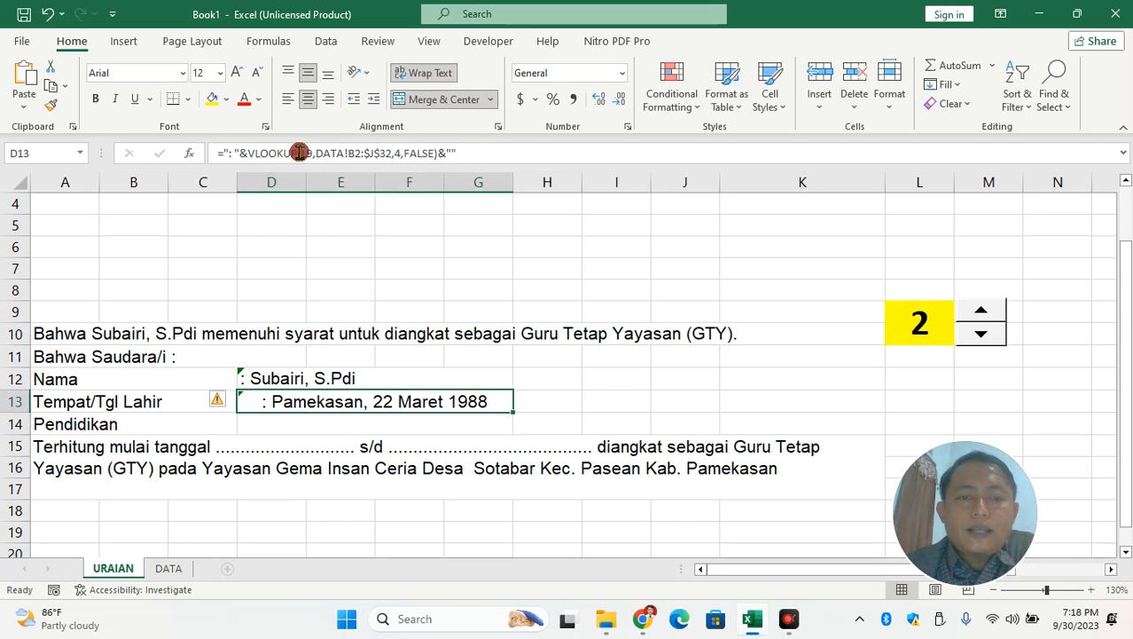
click(288, 98)
Examine the DATA table's columns in order from No to Pend to work out the column index for Pendidikan
click(263, 417)
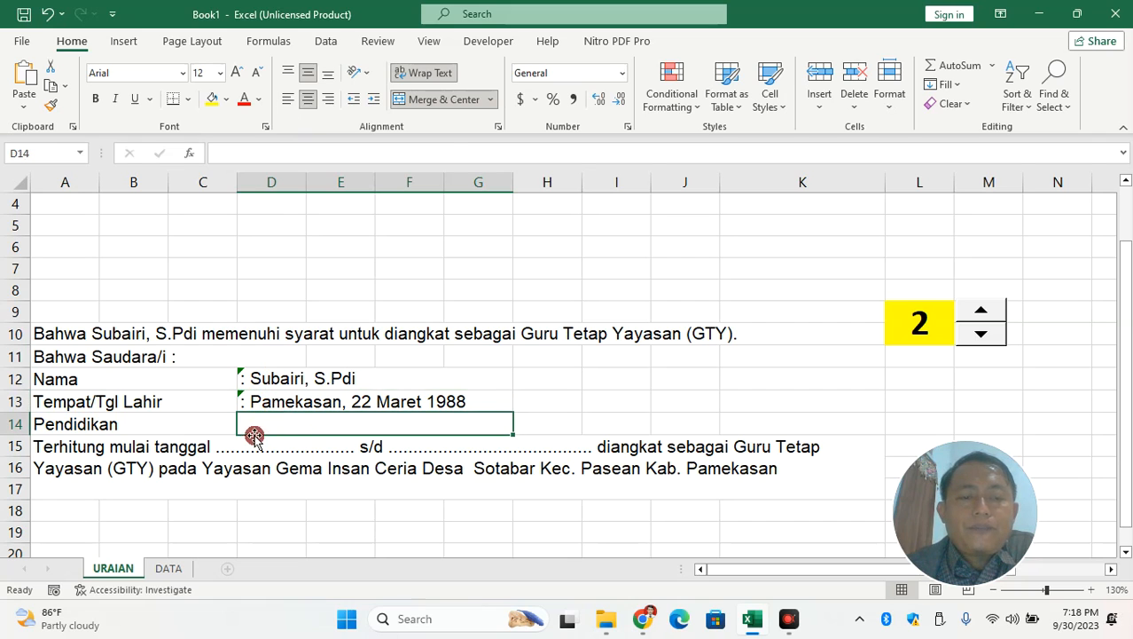
click(170, 568)
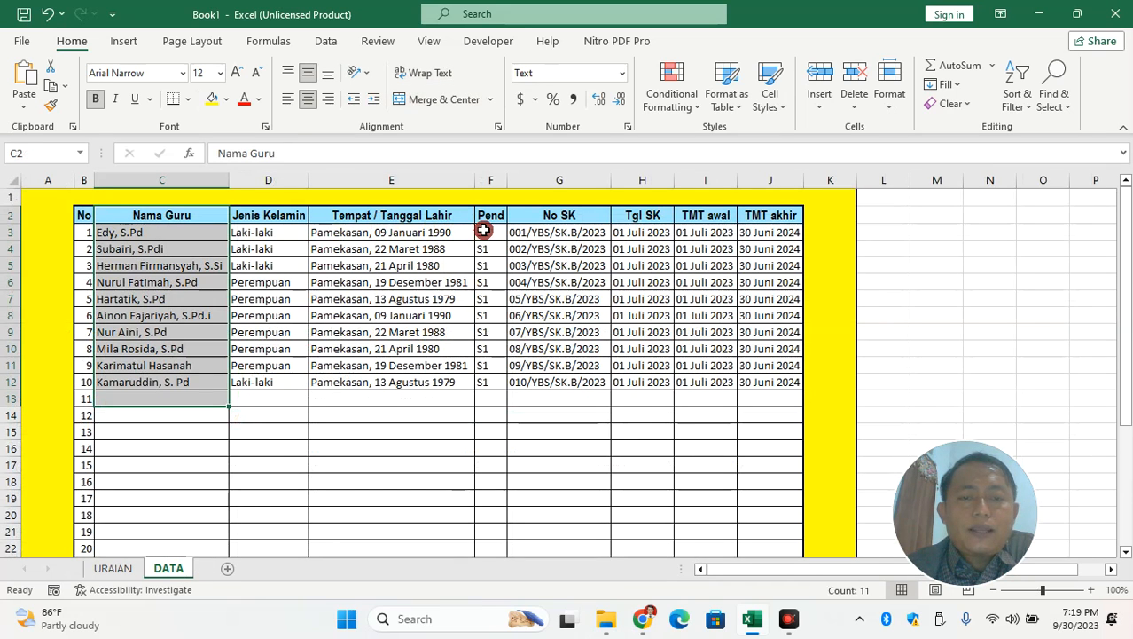
click(86, 241)
click(135, 238)
click(260, 252)
click(341, 250)
drag(486, 234, 491, 417)
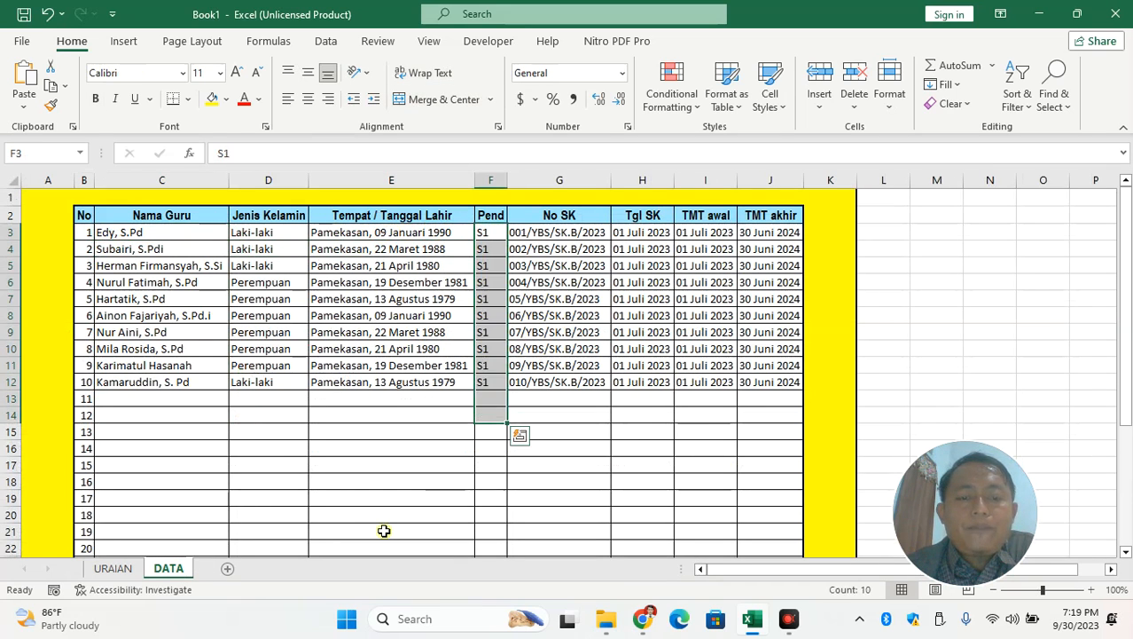
click(112, 568)
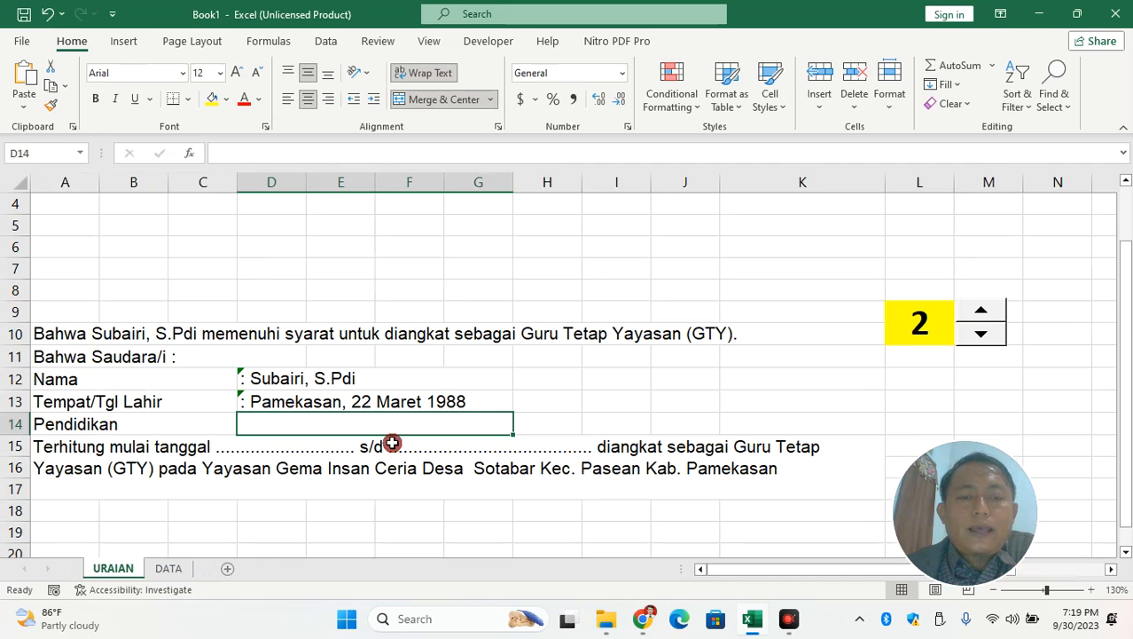
Copy the full formula text of the Tempat/Tgl Lahir cell D13 and leave the cell's formula as it is
click(320, 393)
drag(454, 152, 204, 160)
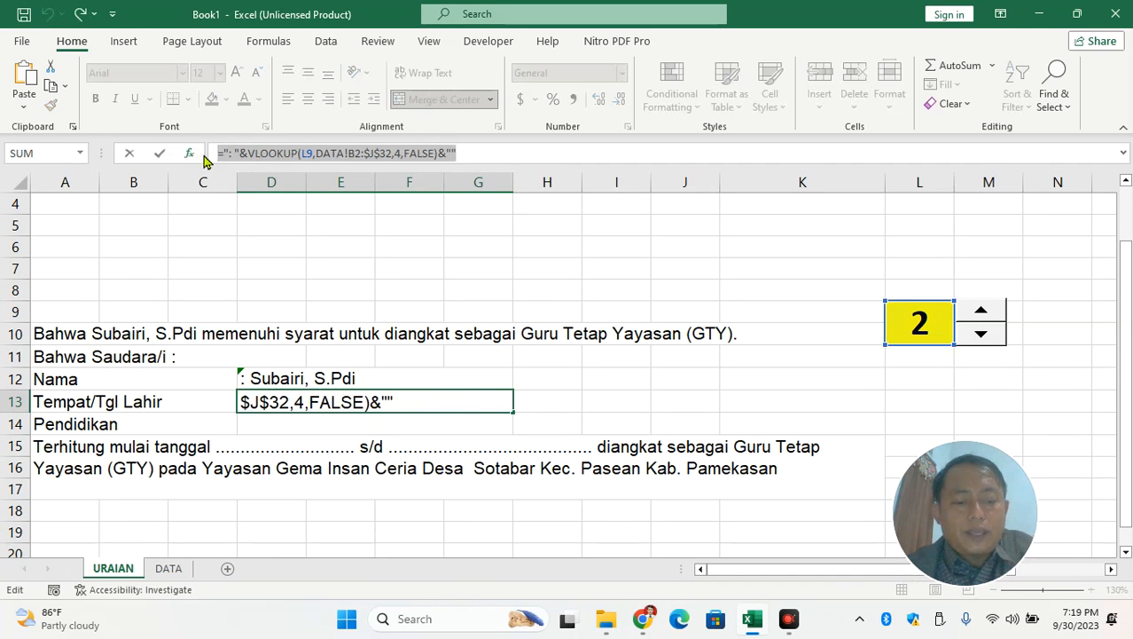
right_click(383, 160)
click(410, 202)
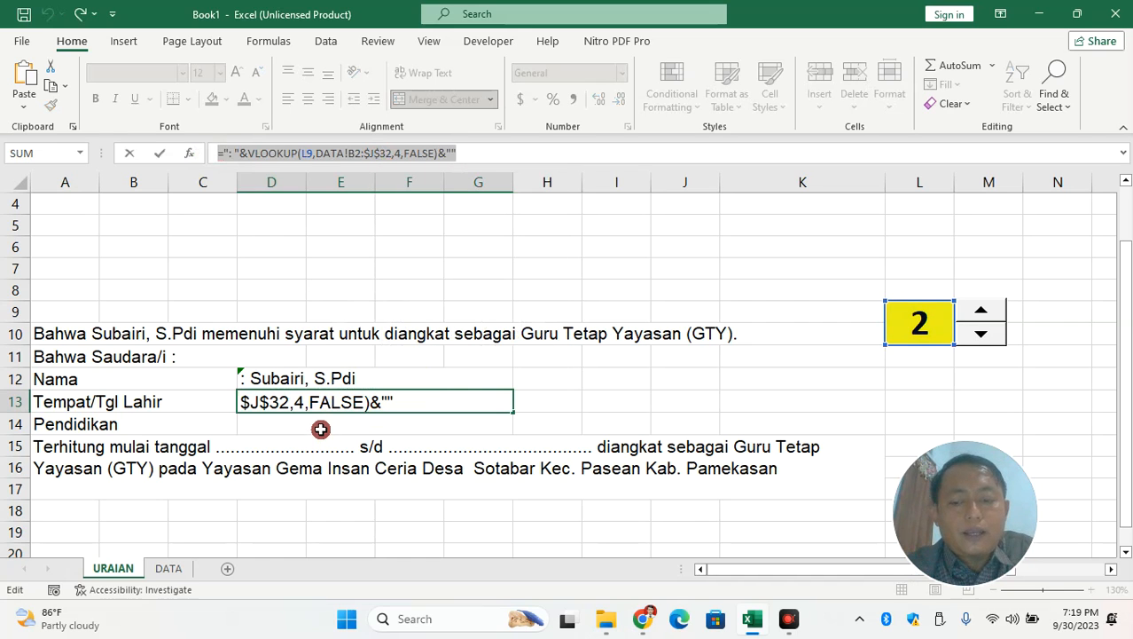
key(Return)
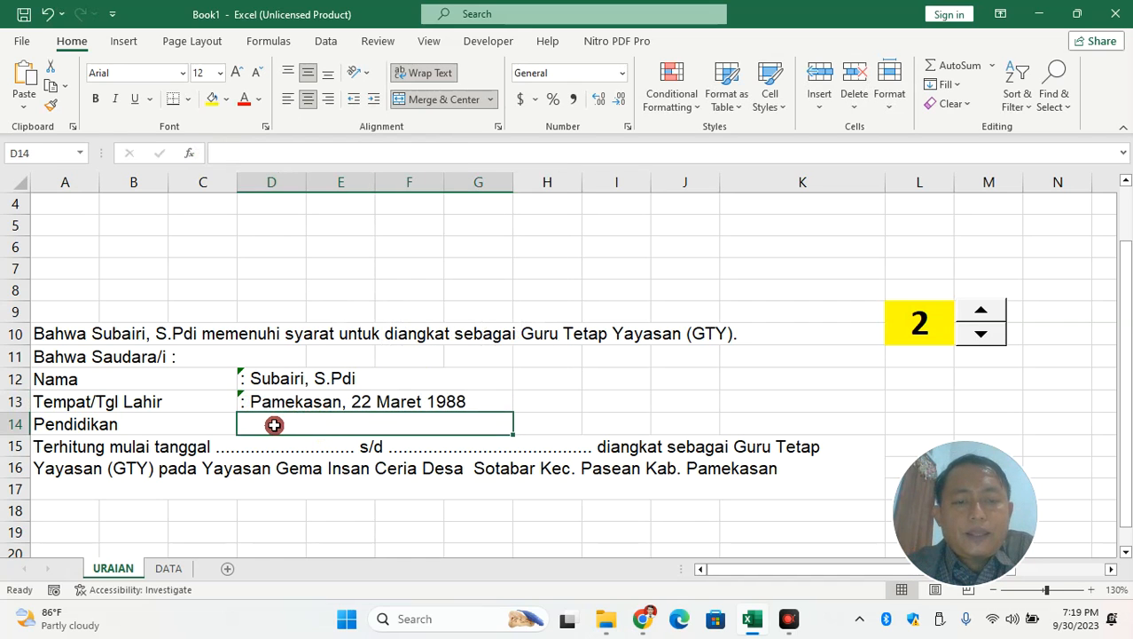
Enter the copied formula in the Pendidikan cell D14 with column index 5, and left-align the result
double_click(277, 424)
click(246, 154)
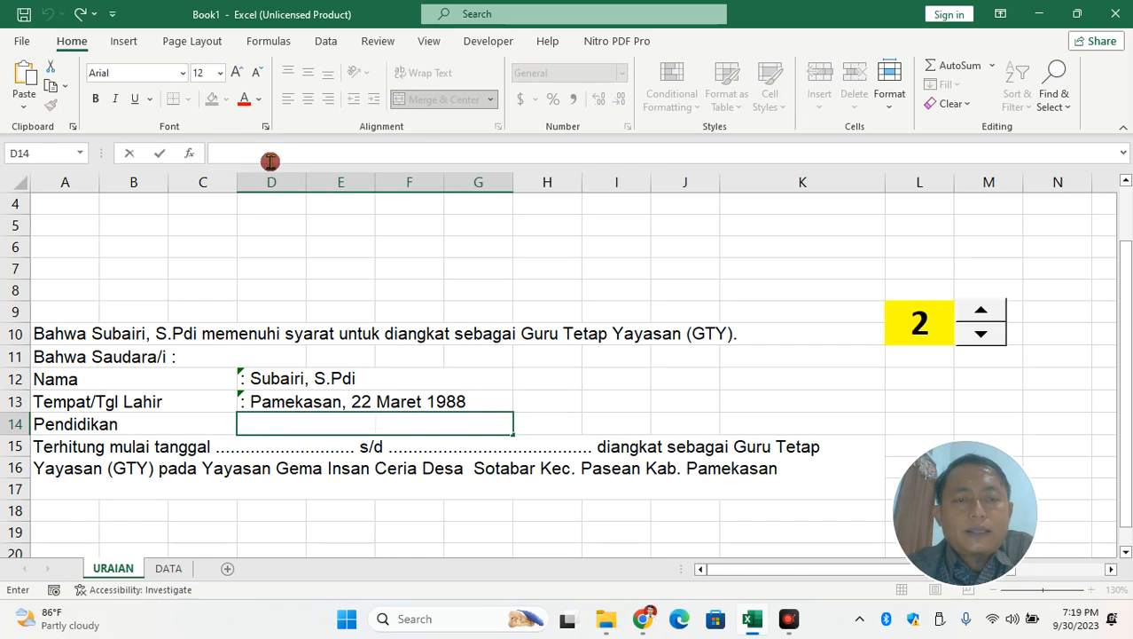
right_click(278, 152)
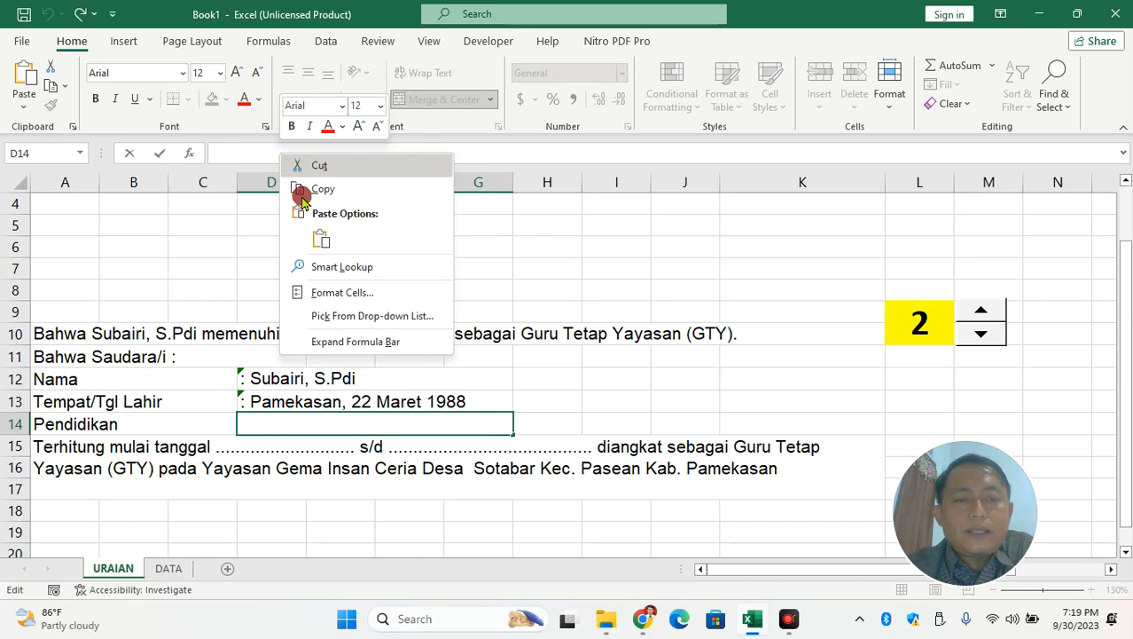
click(318, 238)
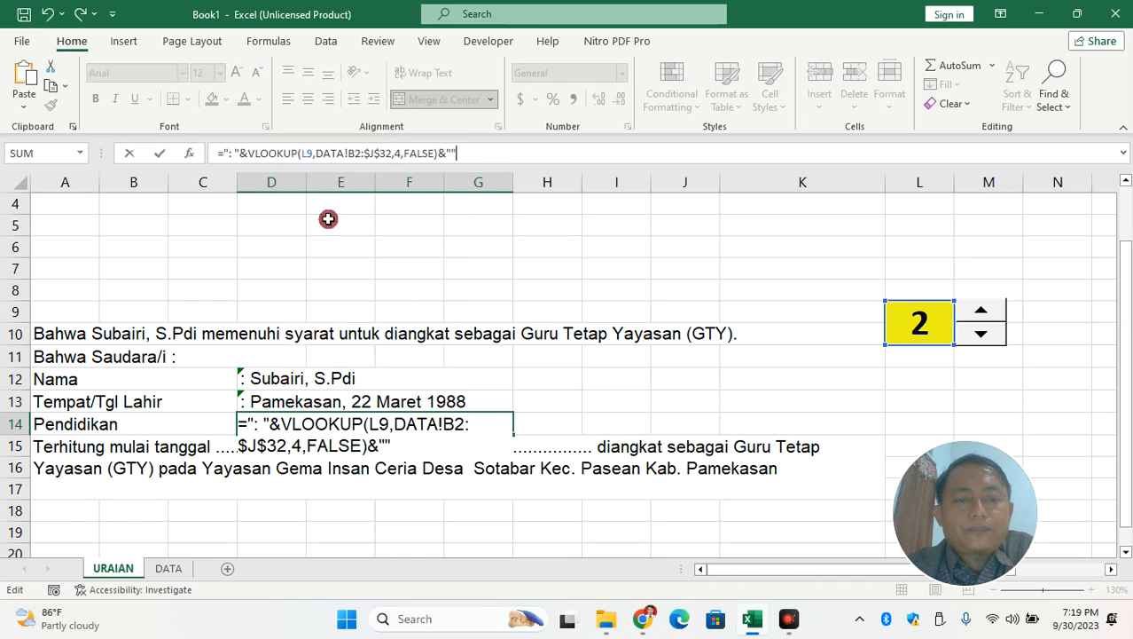
click(398, 154)
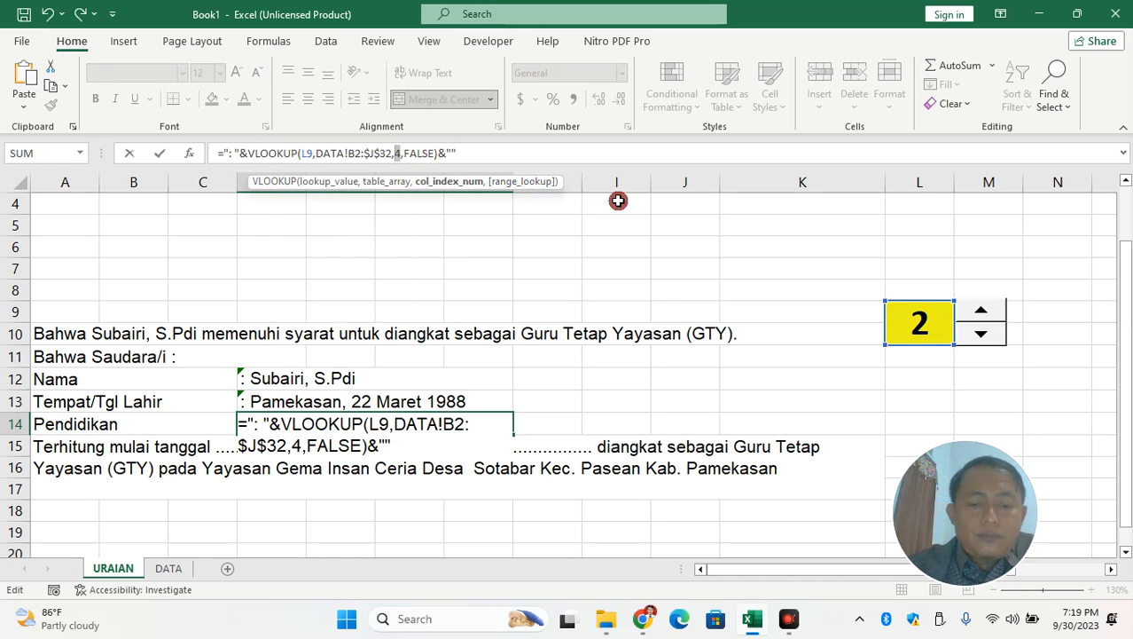
key(Return)
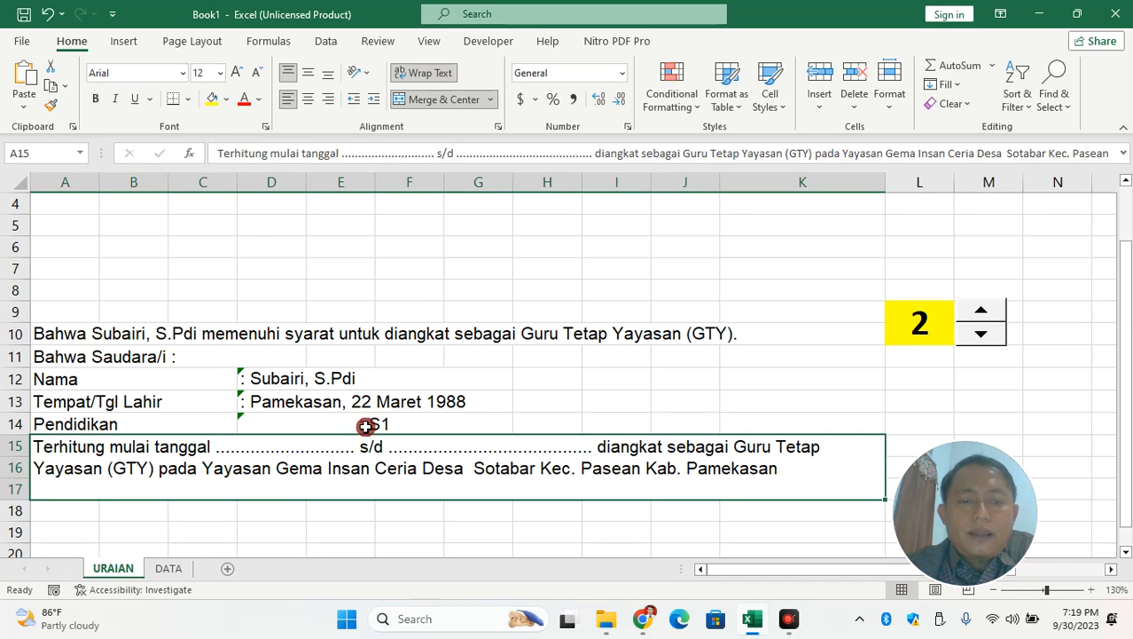
click(390, 424)
click(291, 101)
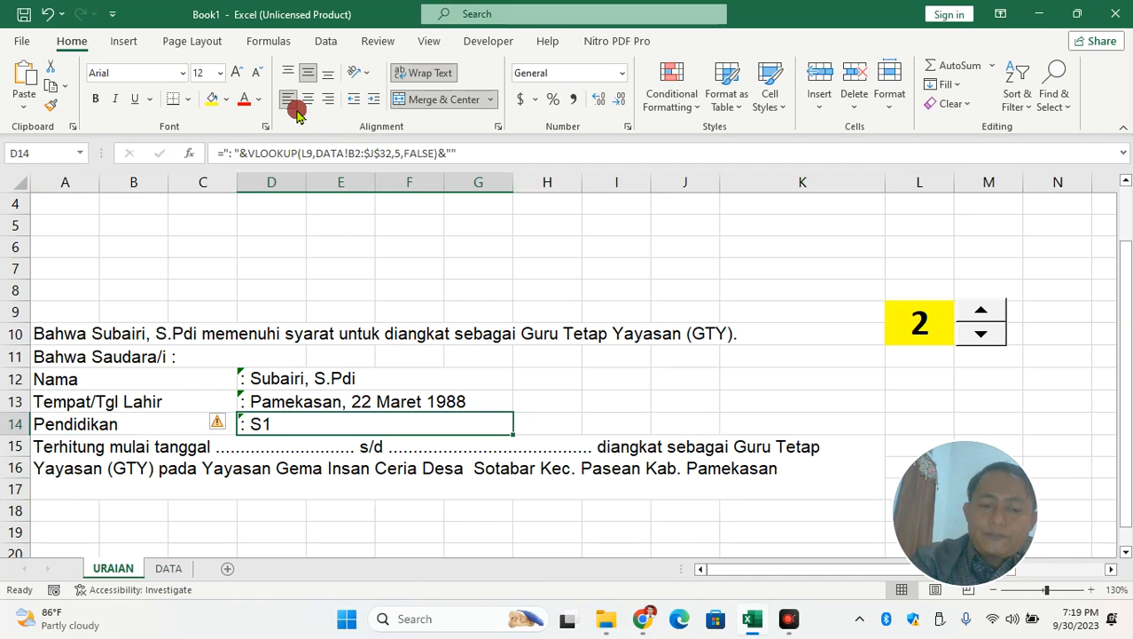
Compare the A15 date blanks with the DATA table's No SK, TMT awal and TMT akhir columns to find the source columns
click(265, 445)
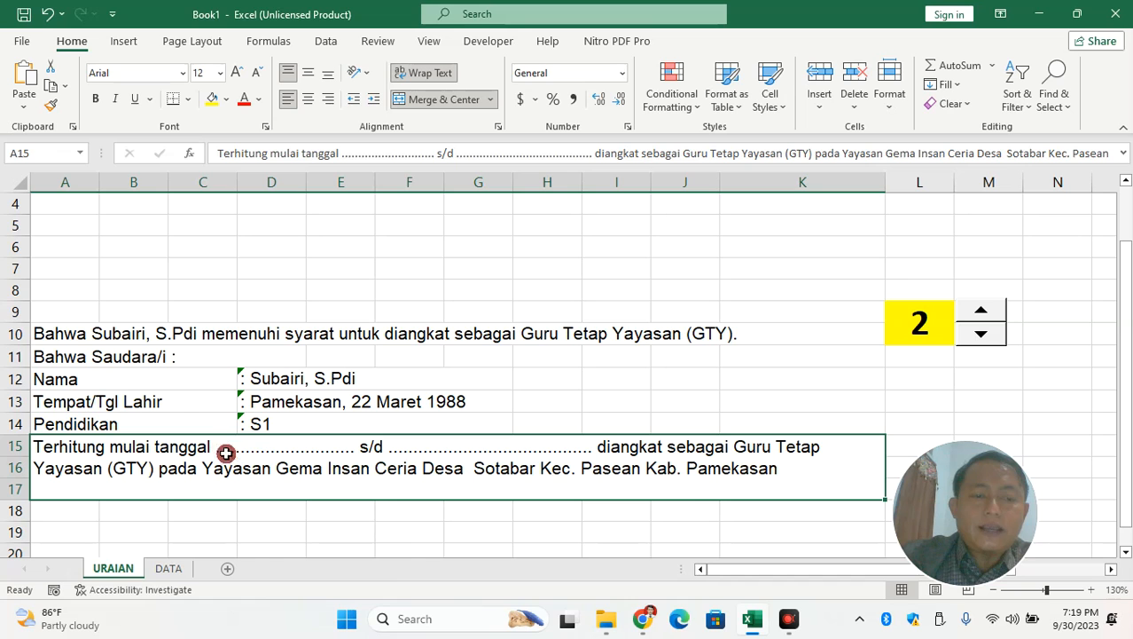
click(170, 567)
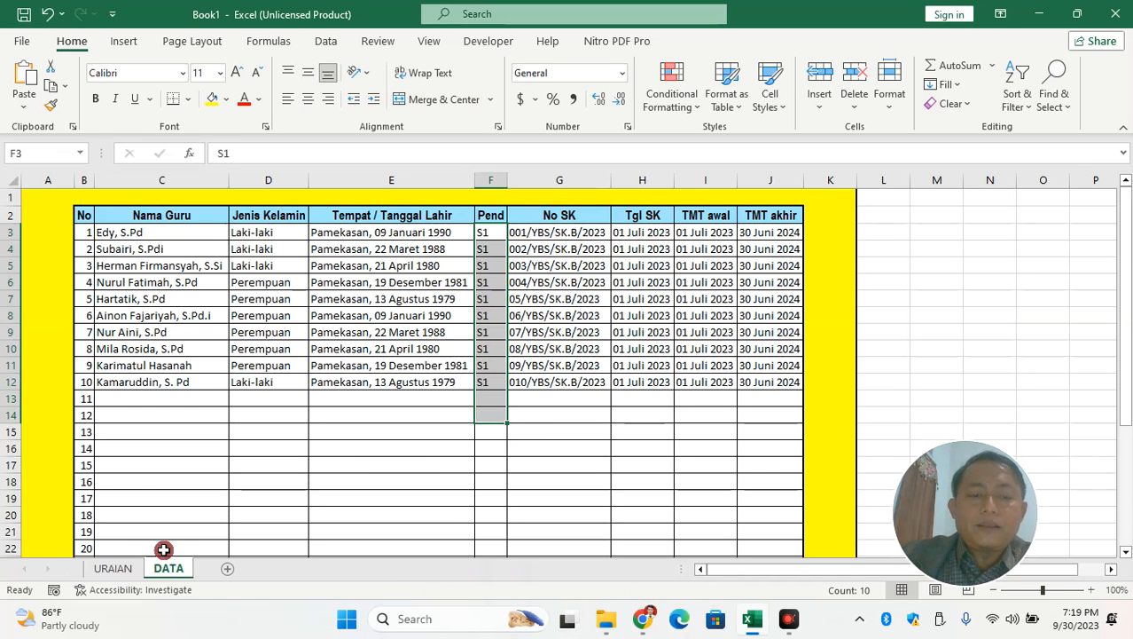
click(115, 568)
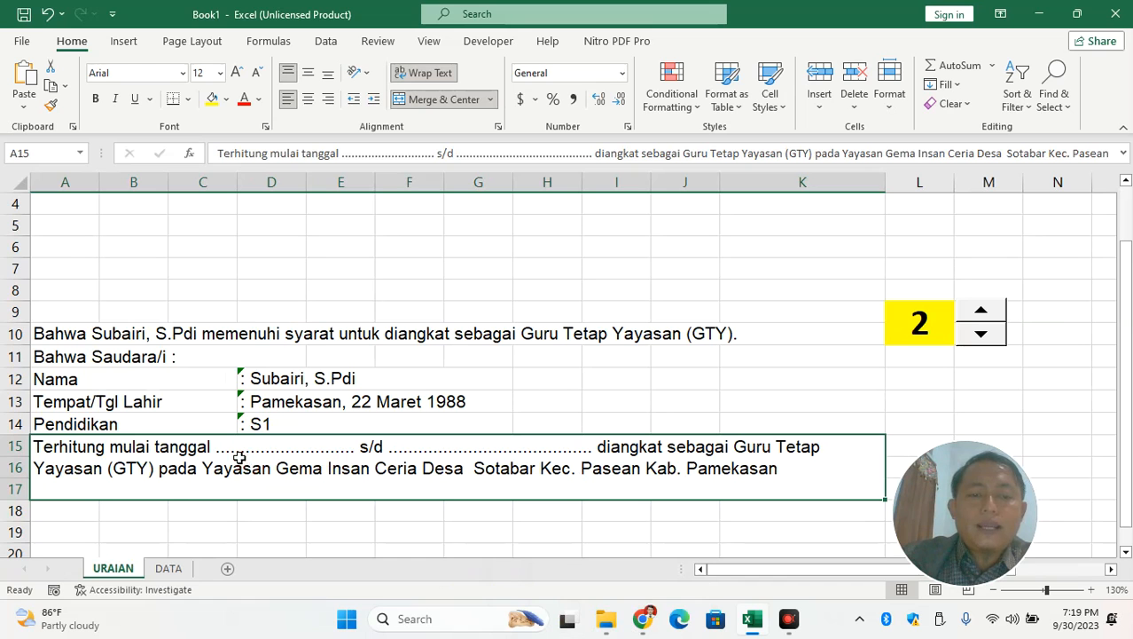
click(169, 568)
drag(557, 232, 562, 333)
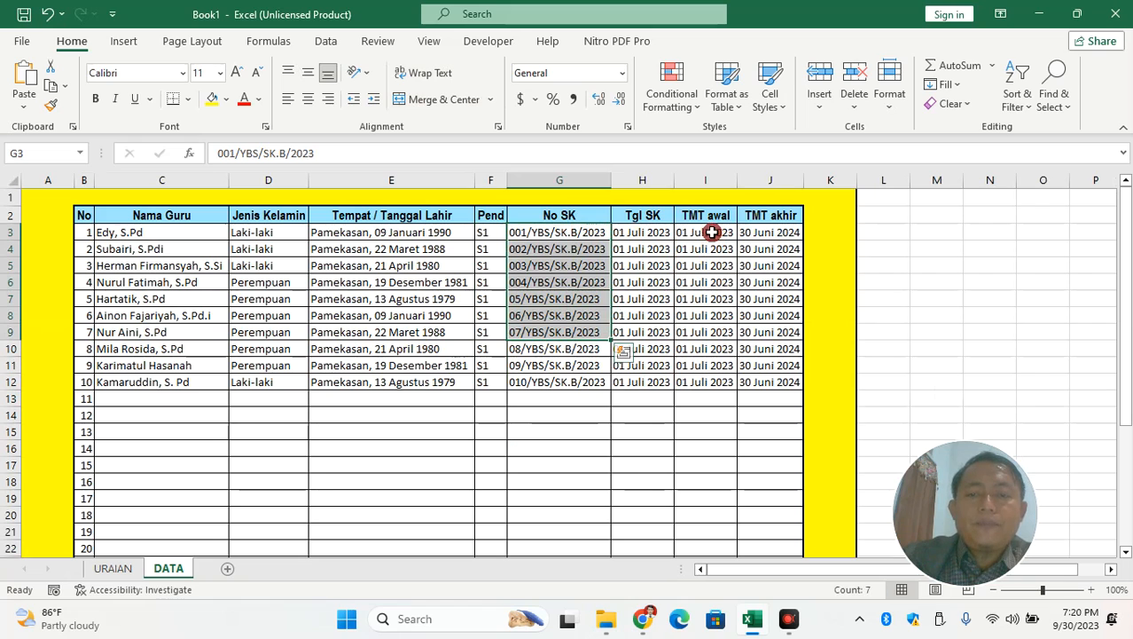
drag(709, 232, 706, 331)
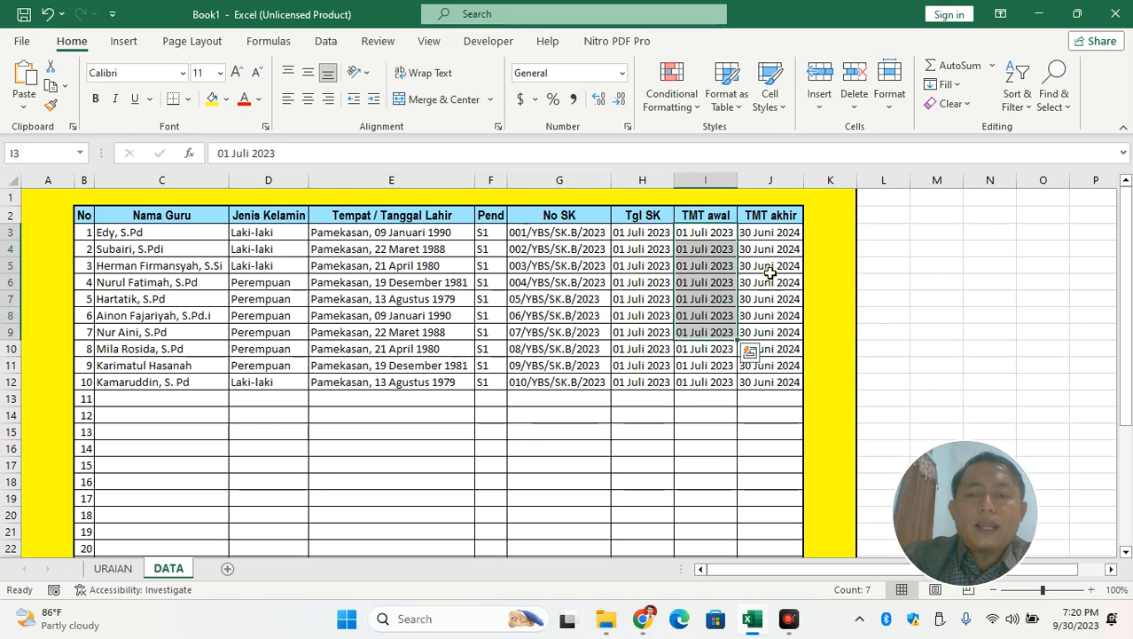
drag(770, 232, 768, 282)
Count the DATA table's columns in order from No to work out the column indexes for TMT awal and TMT akhir
drag(89, 217, 83, 265)
drag(117, 231, 169, 315)
drag(260, 214, 274, 316)
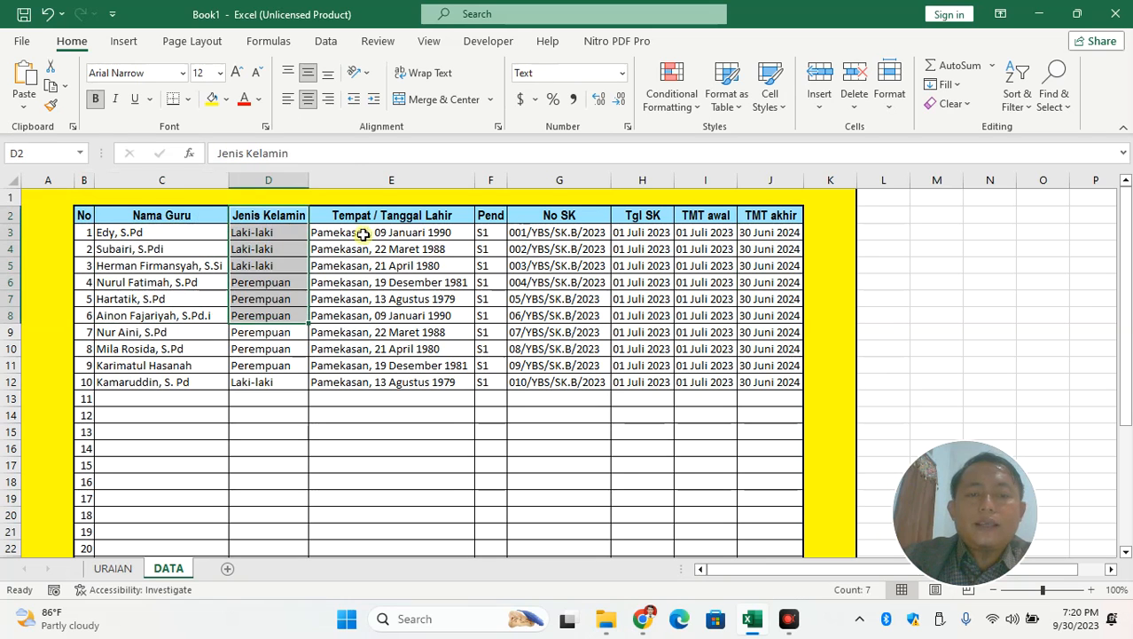
drag(362, 234, 416, 365)
drag(488, 218, 494, 366)
drag(555, 234, 557, 365)
drag(647, 234, 643, 364)
drag(712, 237, 707, 365)
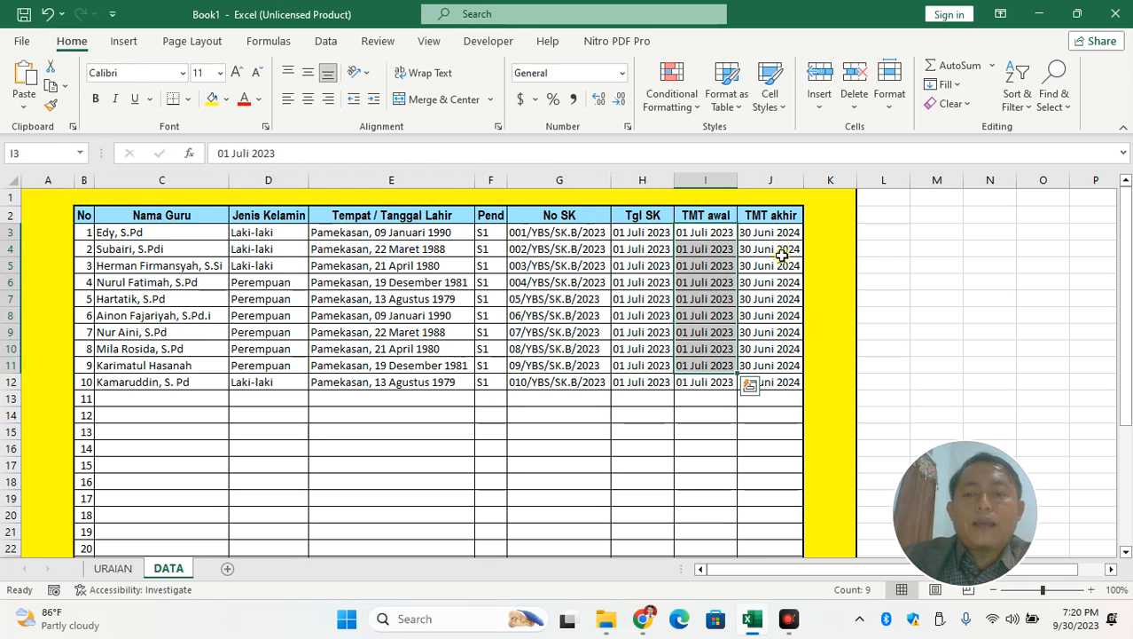
drag(769, 233, 792, 332)
drag(717, 230, 716, 355)
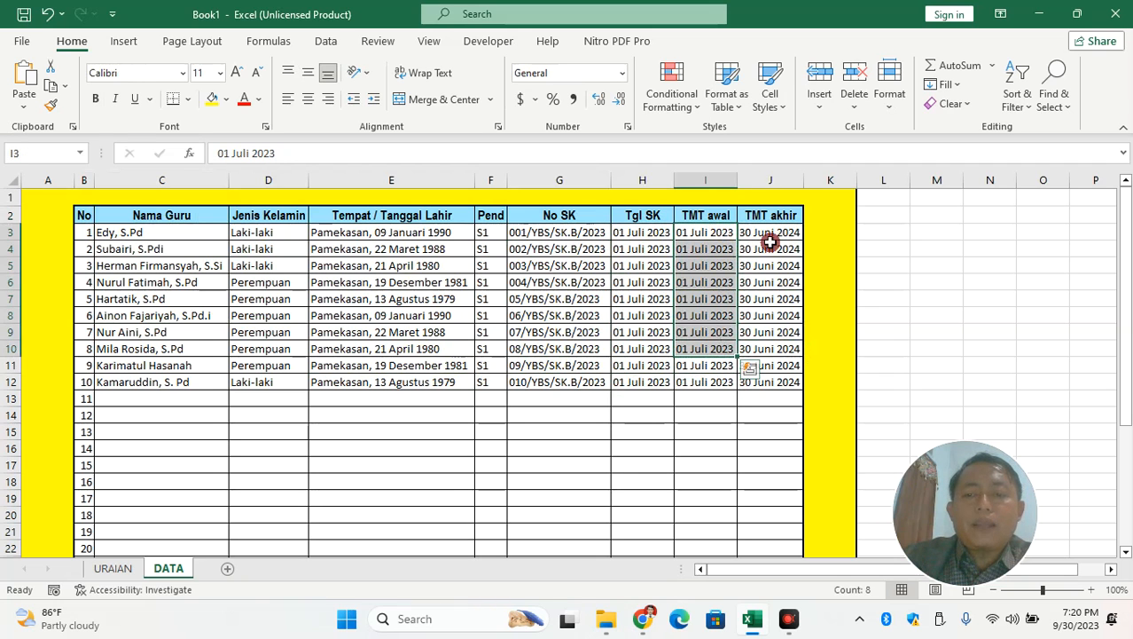
drag(764, 245, 769, 383)
click(113, 569)
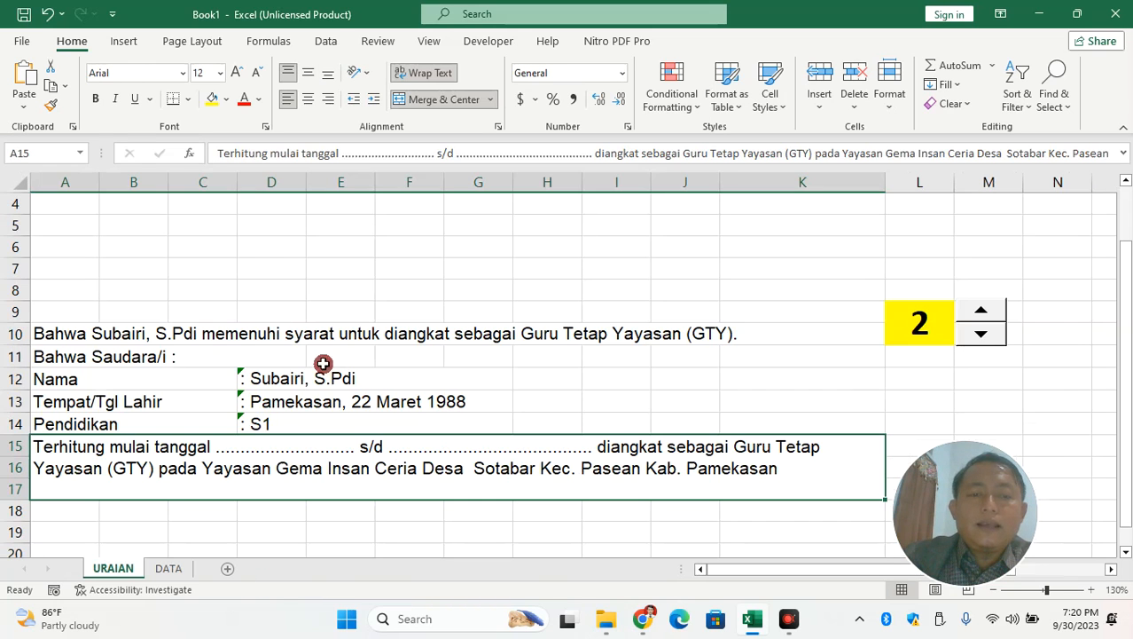
Copy the full VLOOKUP formula text of the Tempat/Tgl Lahir cell D13 again, keeping the cell's formula intact
click(258, 402)
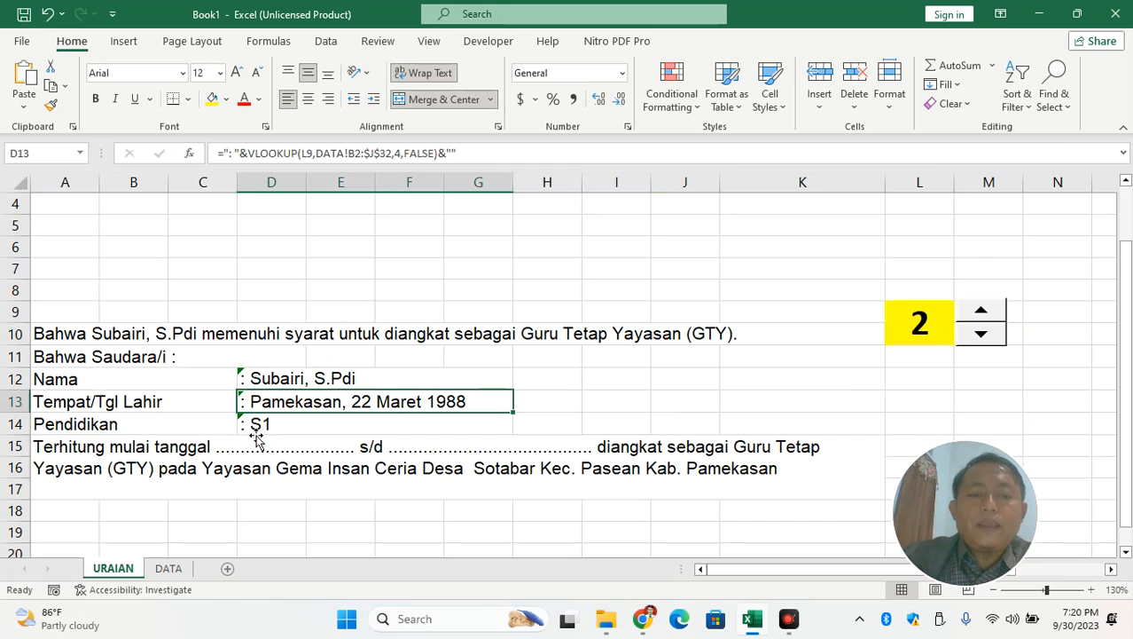
click(257, 437)
click(269, 396)
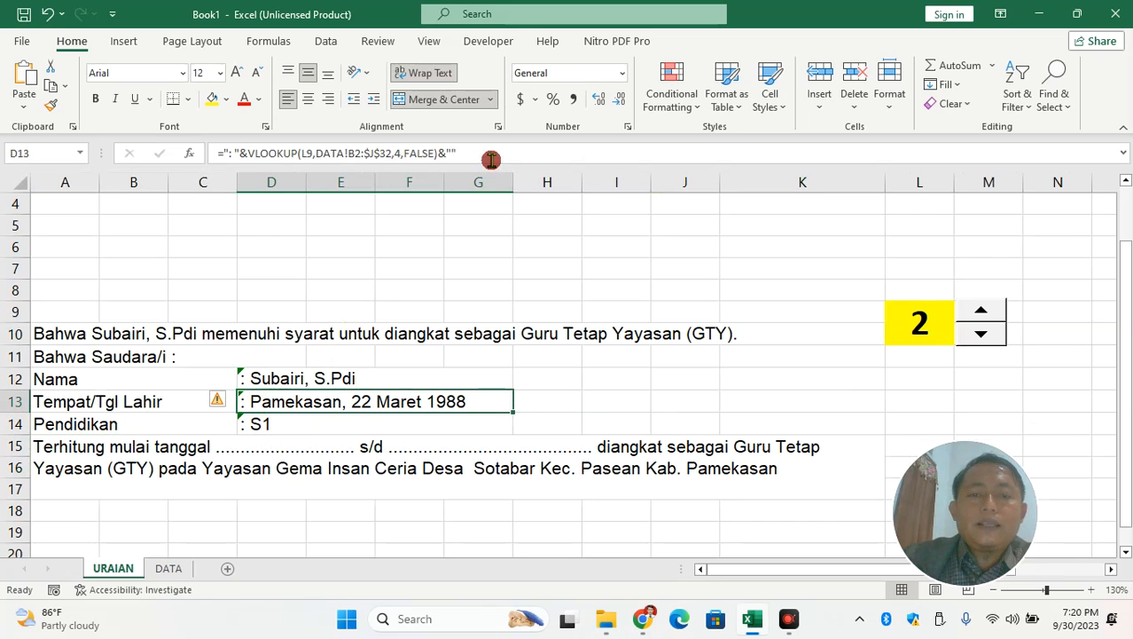
drag(488, 154, 216, 154)
right_click(253, 157)
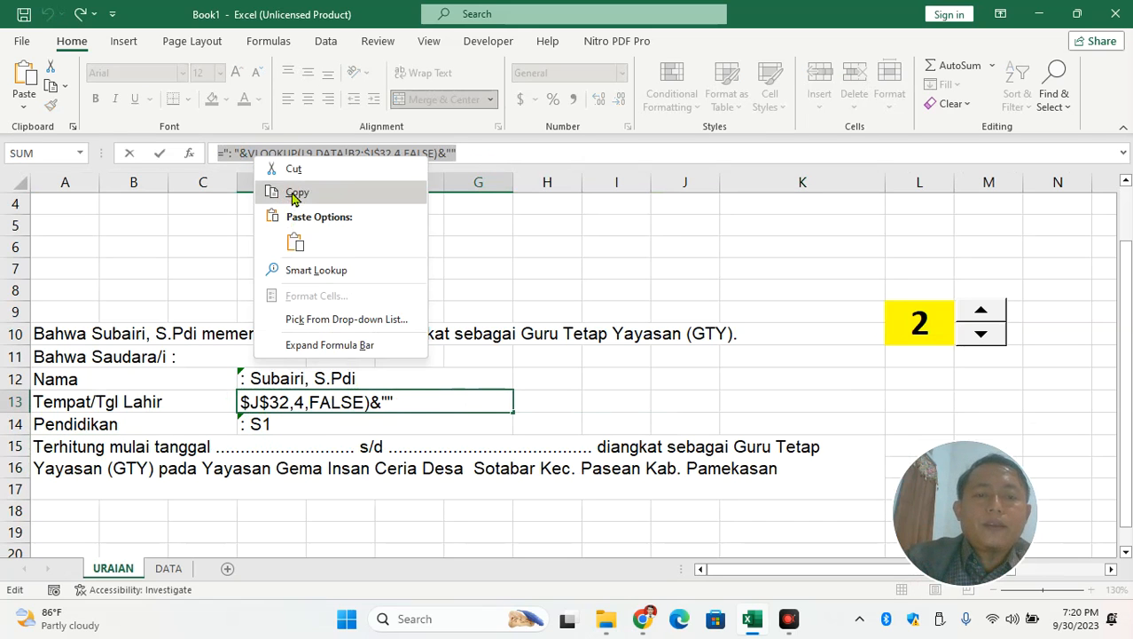
click(292, 191)
key(Return)
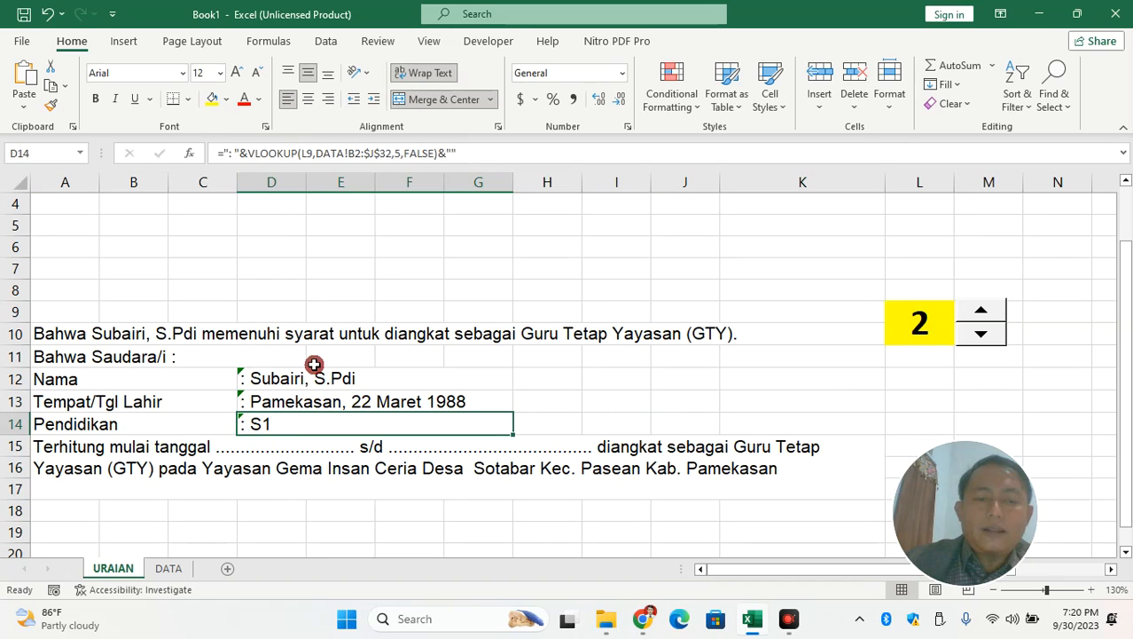
Start turning the A15 text into a formula by inserting =" before "Terhitung mulai tanggal"
click(91, 446)
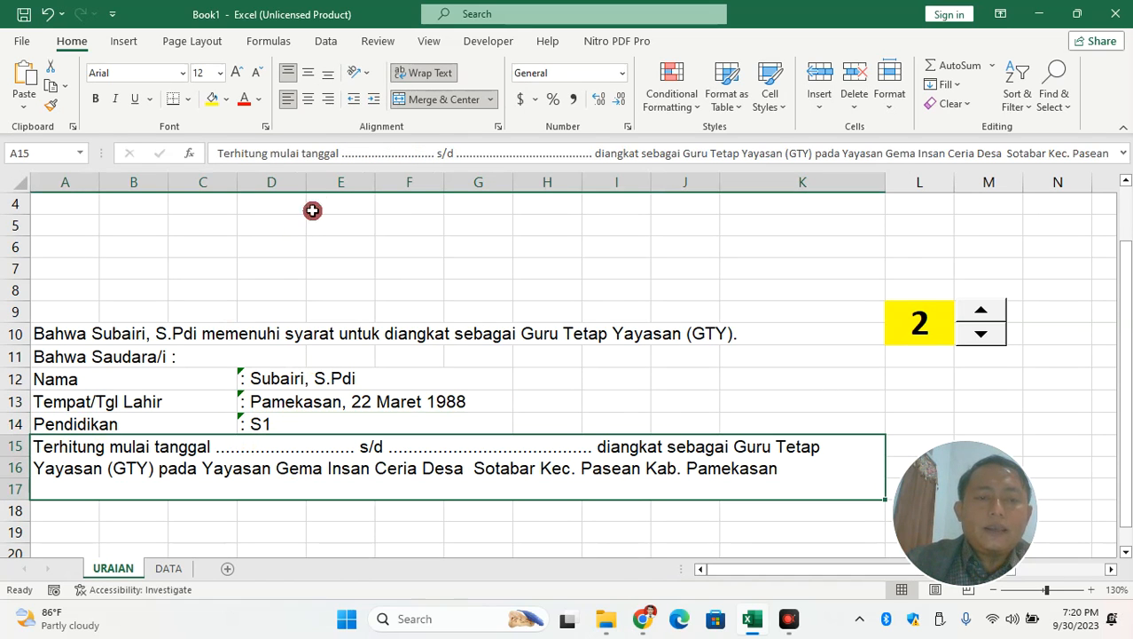
click(221, 151)
key(alt+Return)
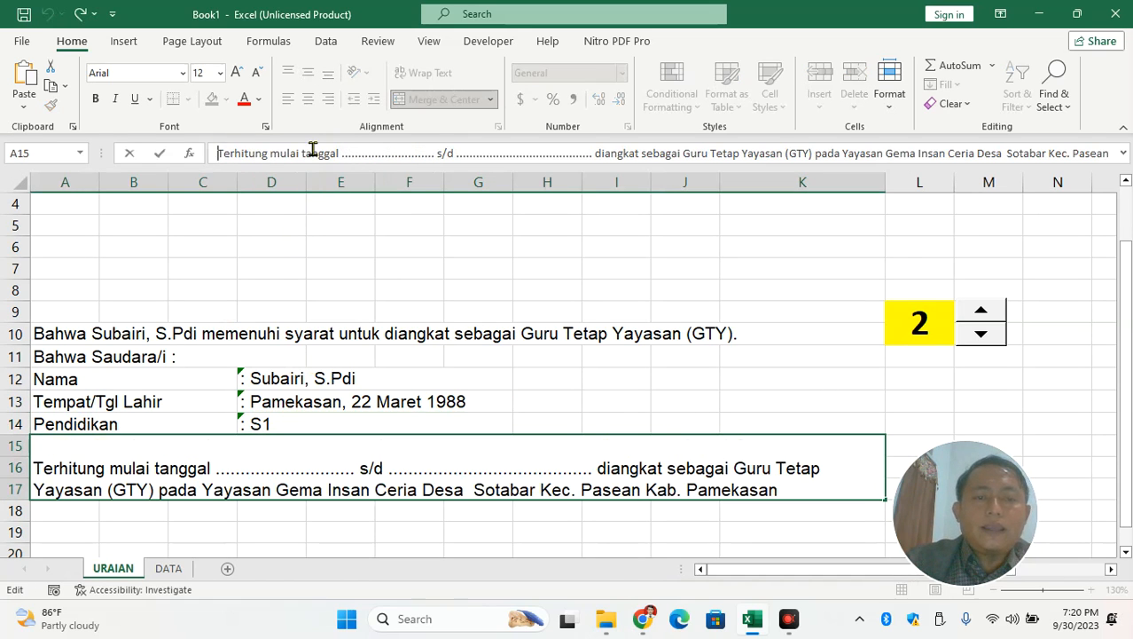
text(=")
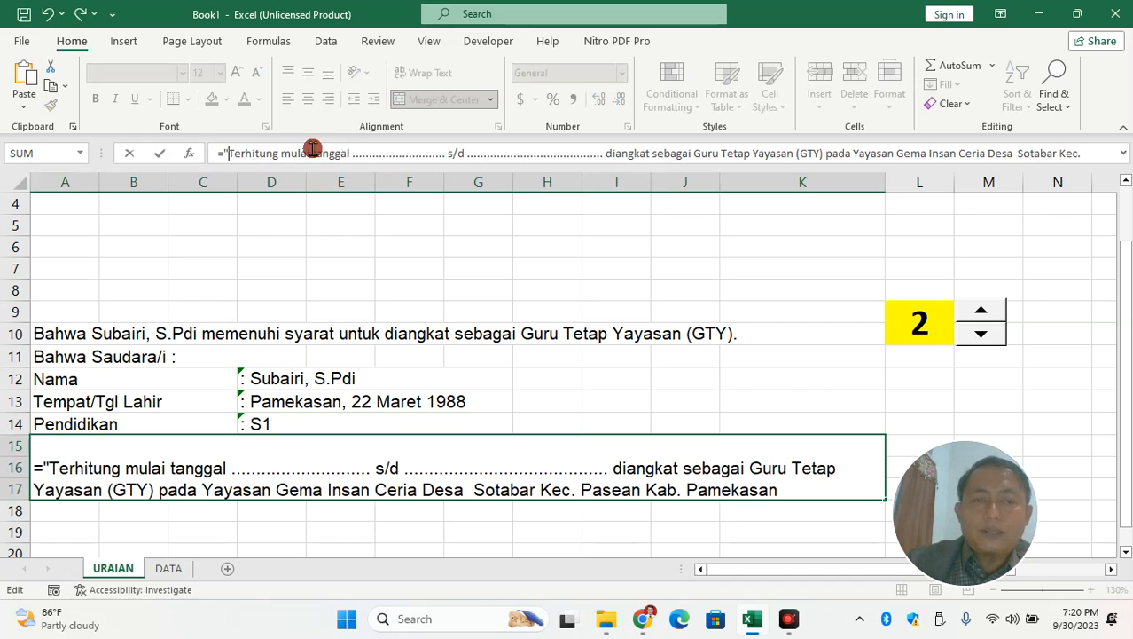
Replace the first dotted blank in A15 with "&VLOOKUP(L9,DATA!B2:$J$32,8,FALSE)&", adapting the copied formula to column index 8
double_click(363, 152)
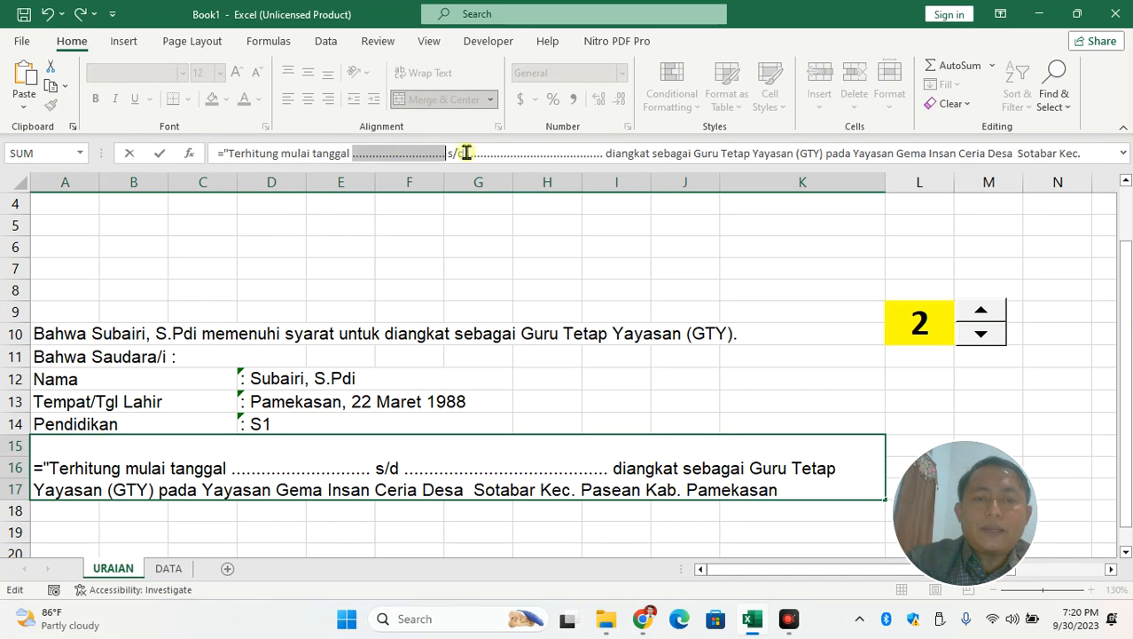
text(")
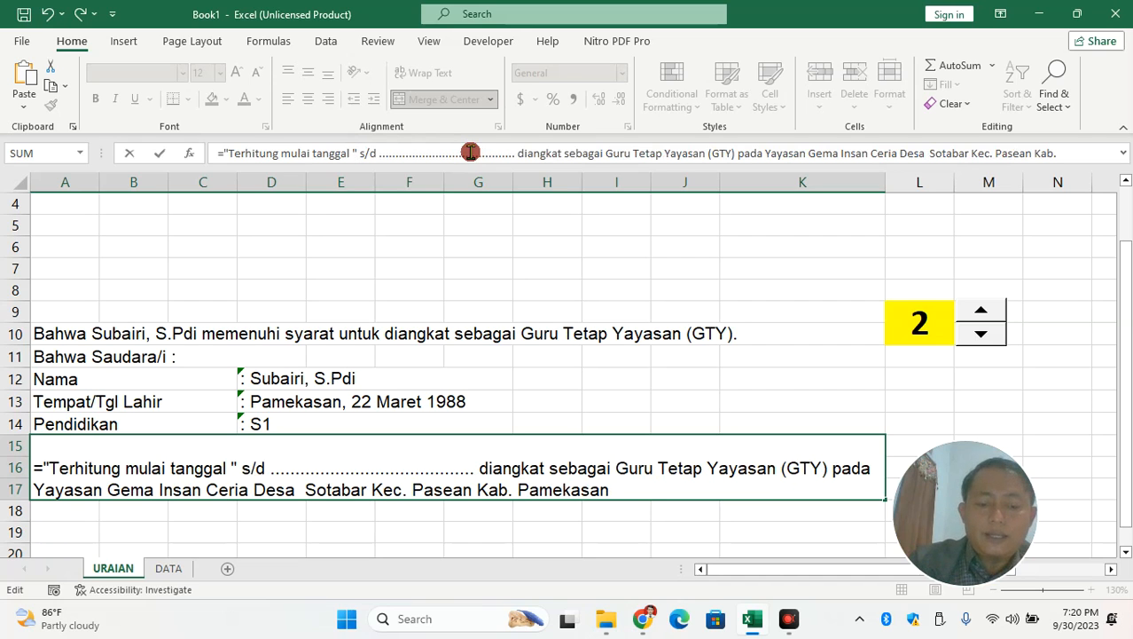
key(ctrl+v)
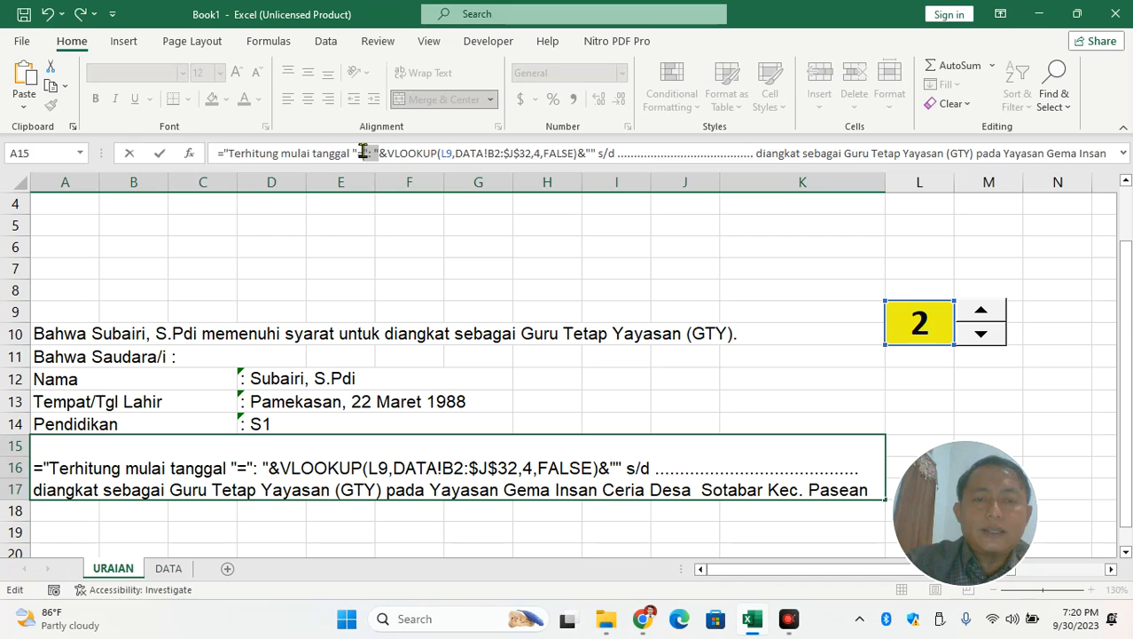
key(BackSpace)
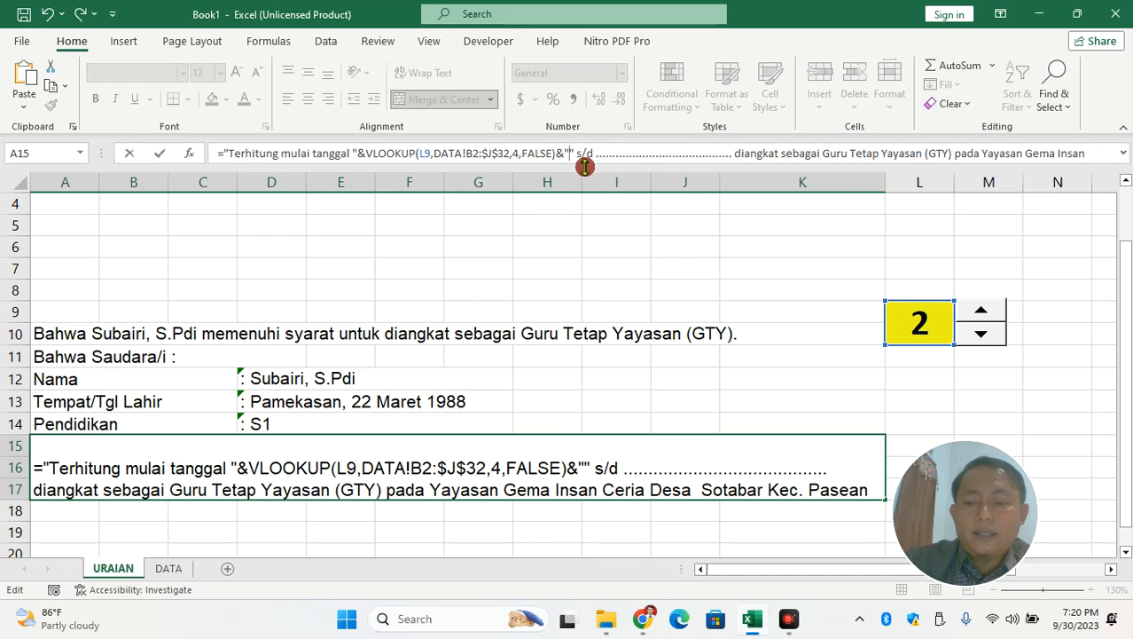
key(BackSpace)
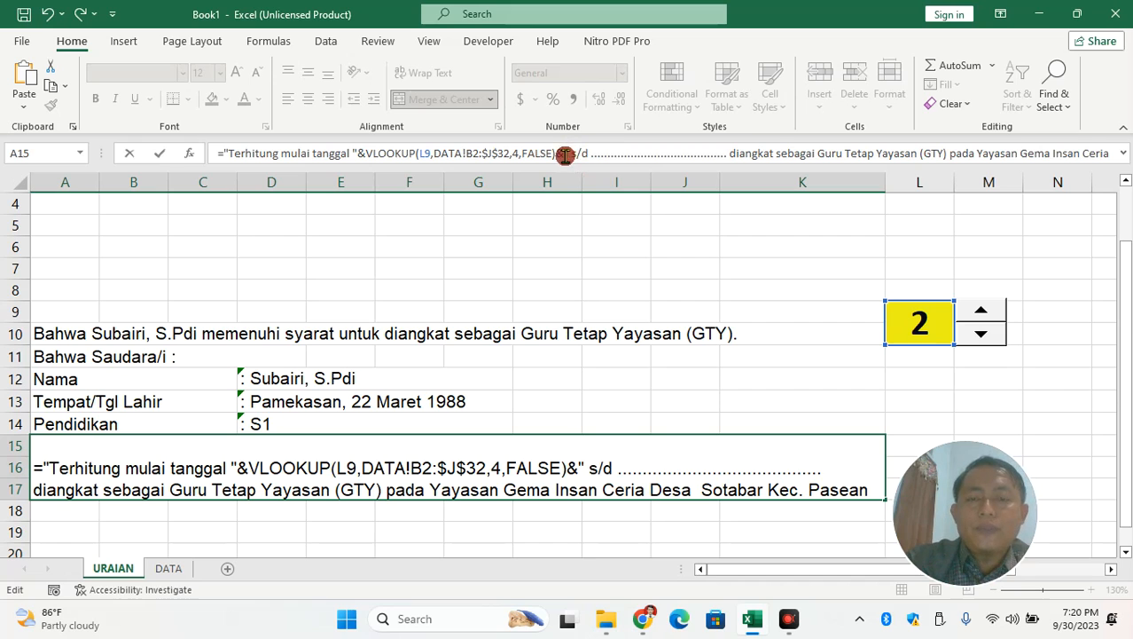
click(516, 152)
key(BackSpace)
text(8)
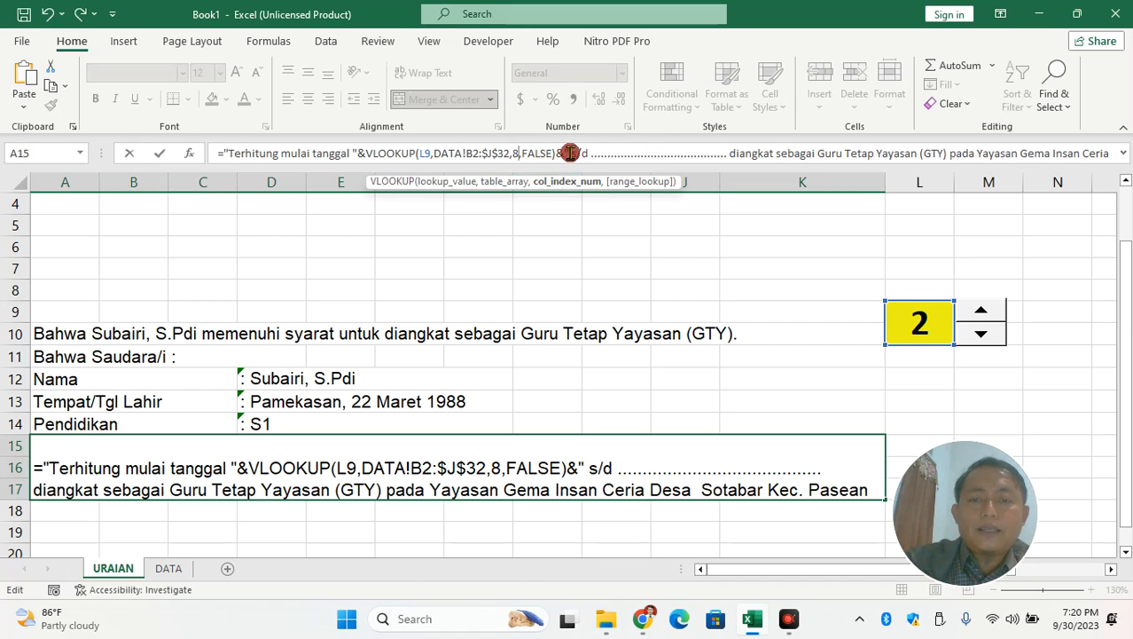
Copy the joined VLOOKUP segment over the second dotted blank after s/d in A15 and set its column index to 9
drag(568, 153, 356, 154)
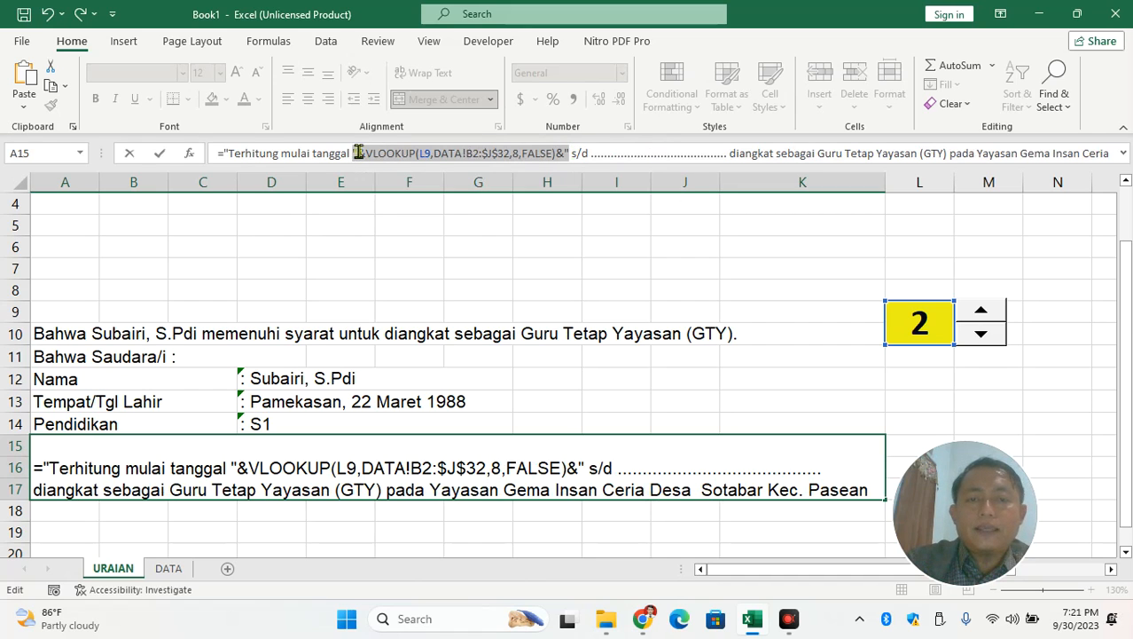
right_click(359, 155)
click(376, 188)
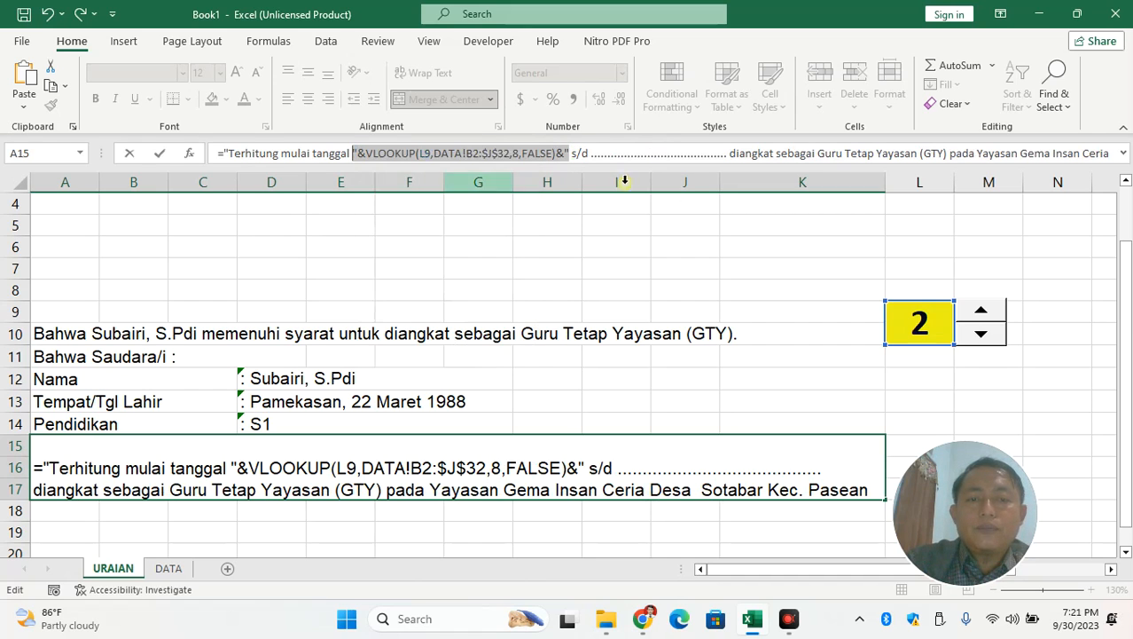
double_click(606, 155)
right_click(609, 156)
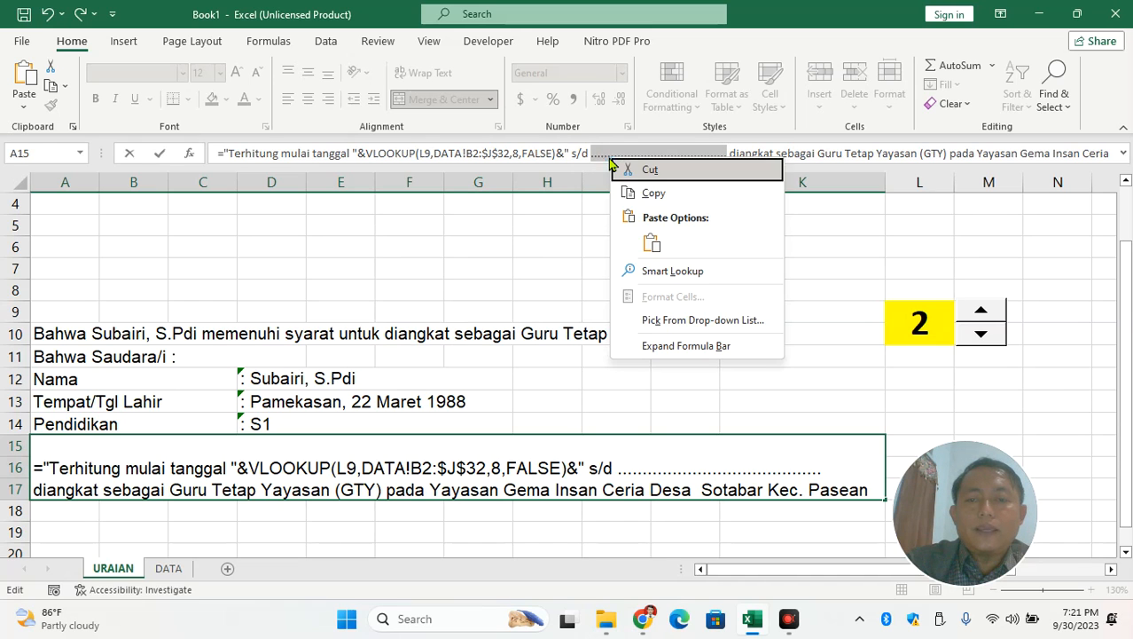
click(653, 248)
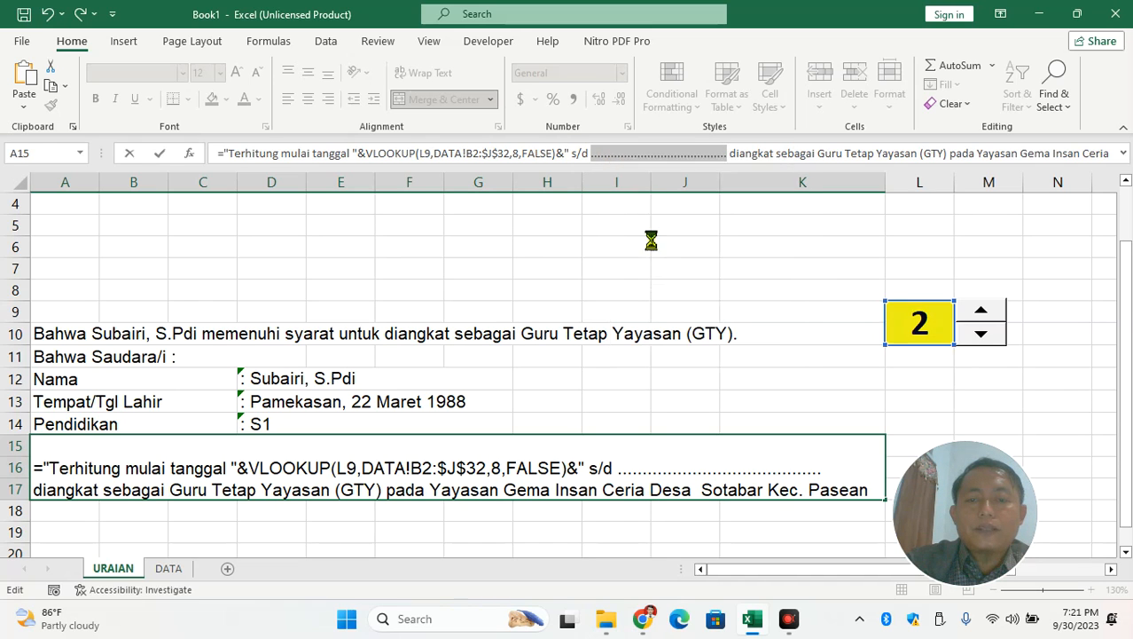
click(753, 153)
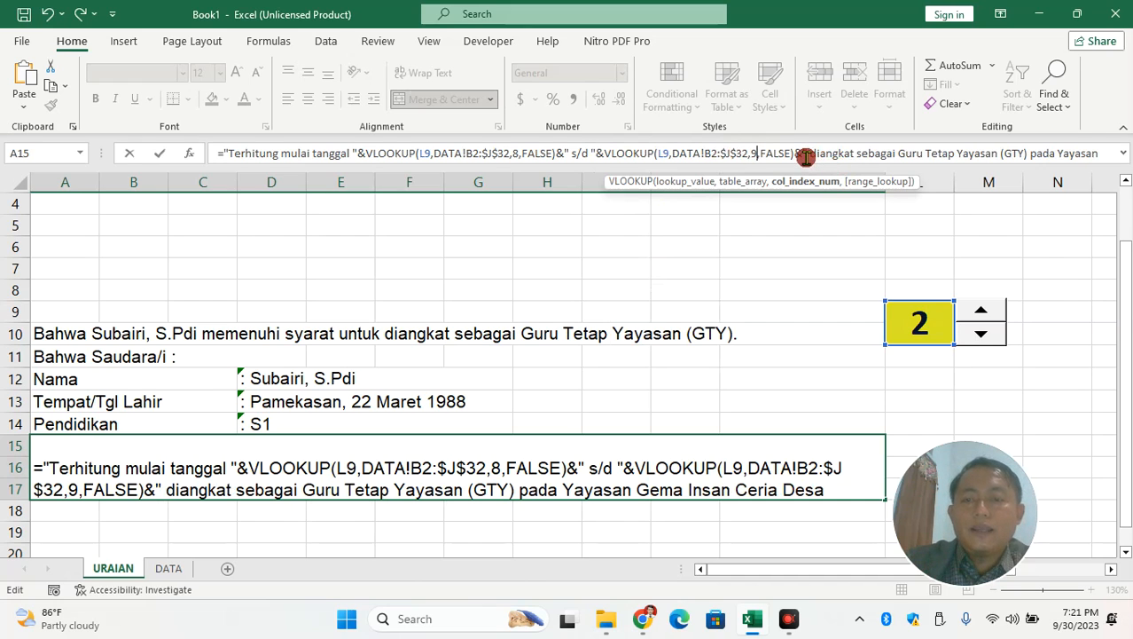
Add the closing quotation mark after "Kab. Pamekasan" at the end of the A15 formula and enter it
click(930, 152)
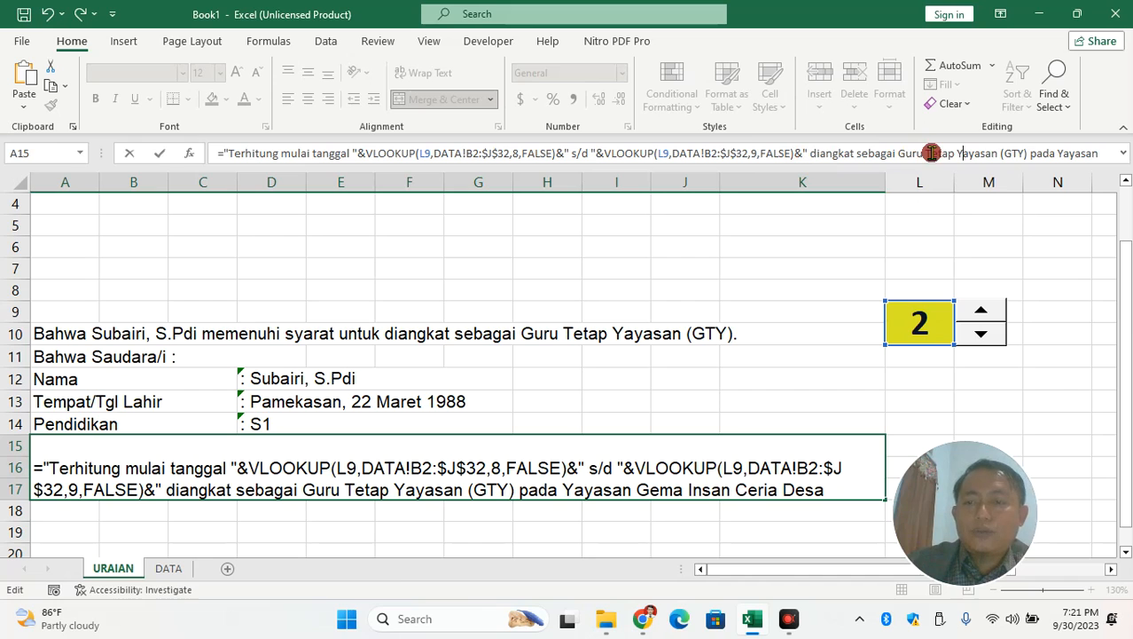
key(Right)
key(Right)
key(Right)
key(Right)
key(Right)
key(Right)
key(Right)
key(Right)
key(Right)
key(Right)
key(Right)
key(Right)
key(Right)
key(Right)
key(Right)
key(Right)
key(Right)
key(Right)
key(Right)
key(Right)
key(Right)
key(Right)
key(Right)
key(Right)
key(Right)
key(Right)
key(Right)
key(Right)
key(Right)
key(Right)
key(Right)
key(Right)
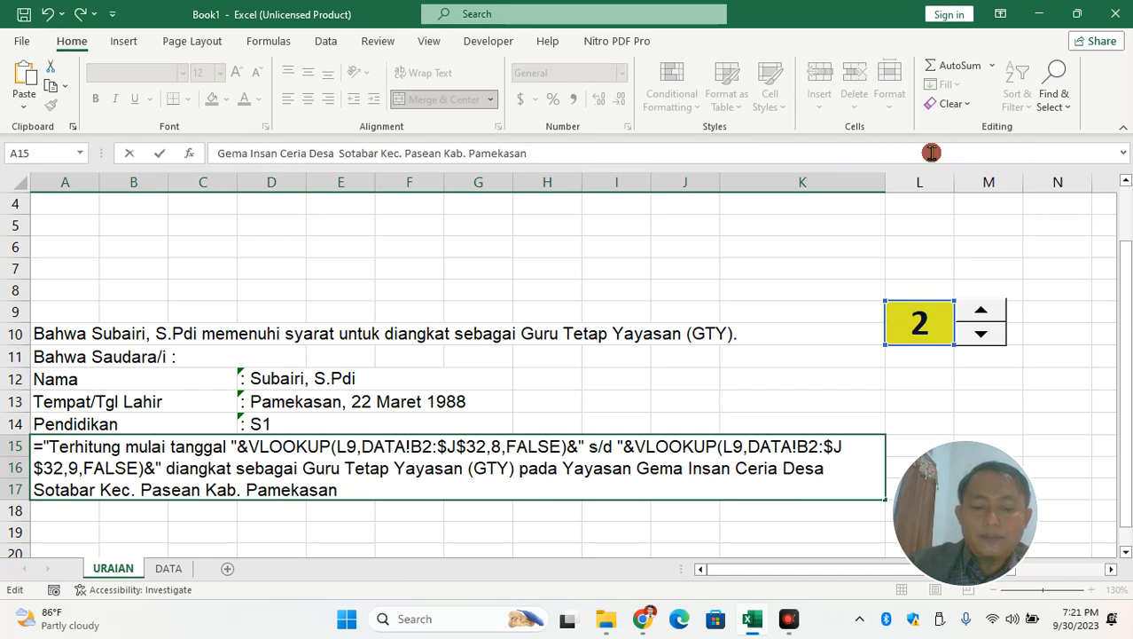
click(557, 153)
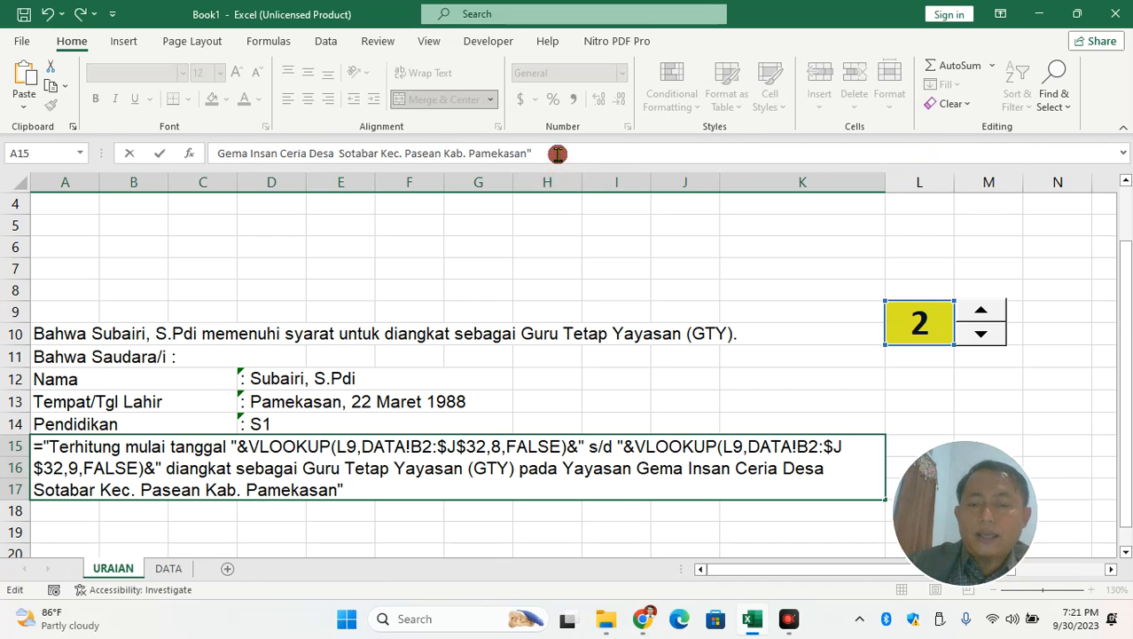
key(Return)
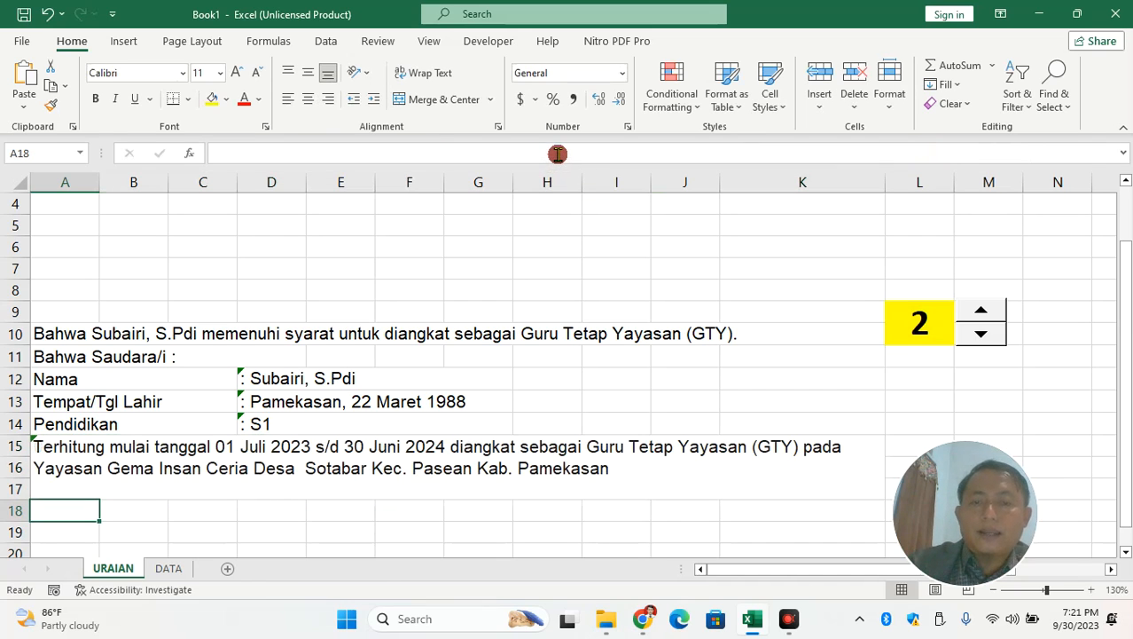
Step the record number in L9 down to 1 and up to 4 to test the decree text with other records
click(241, 448)
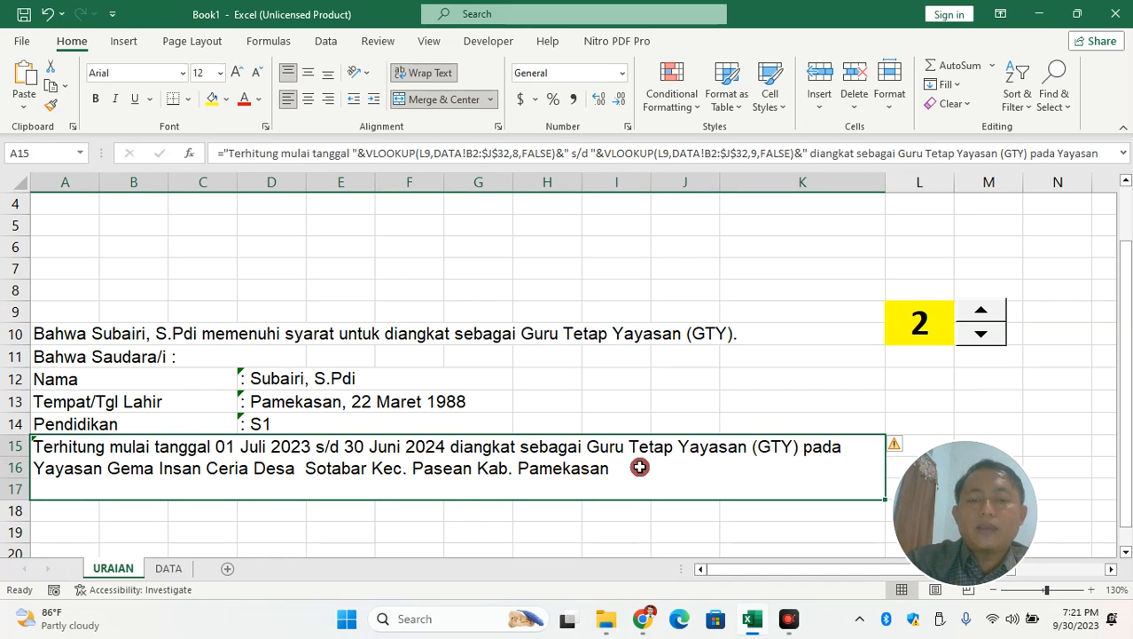
click(996, 336)
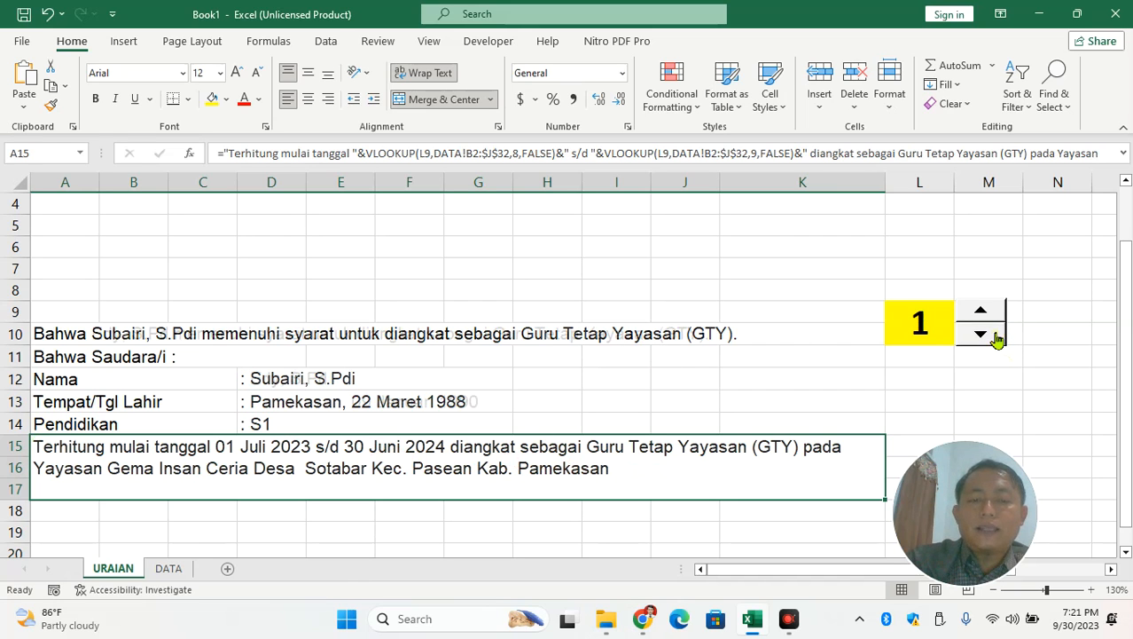
click(990, 316)
click(990, 316)
click(990, 316)
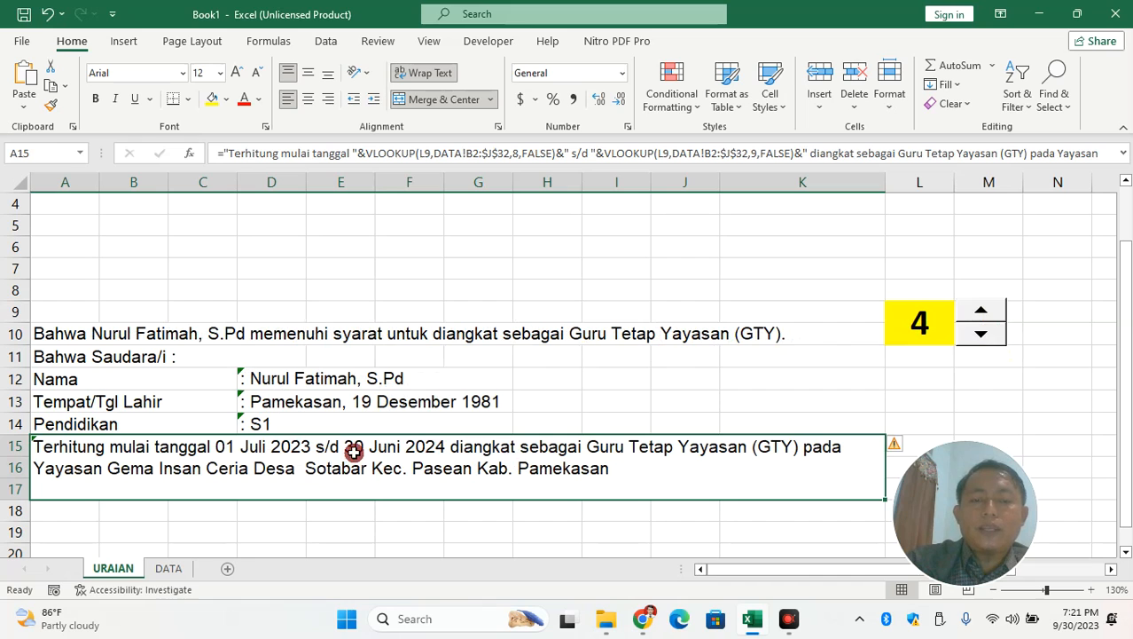